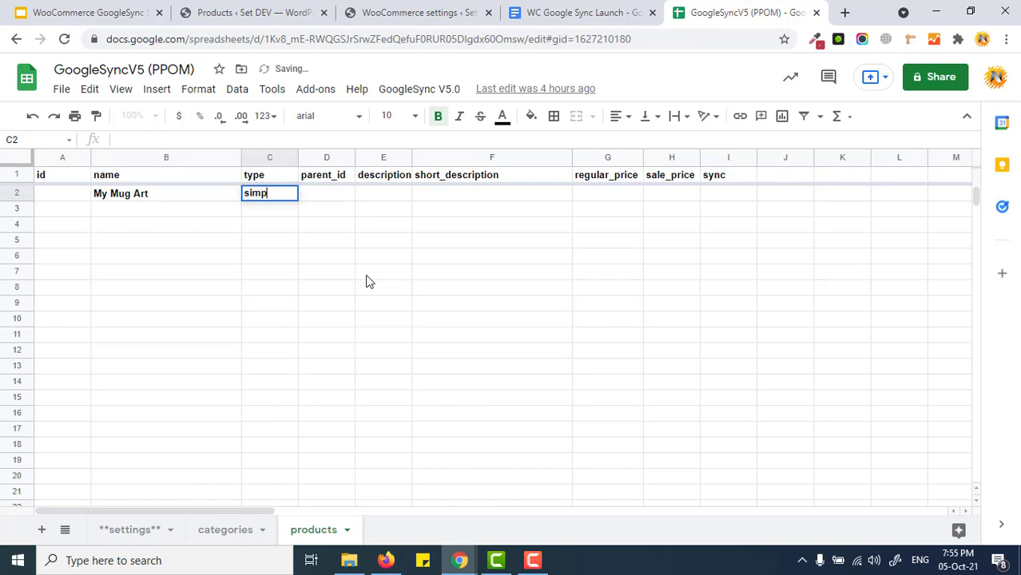
Step: Complete the My Mug Art row with type simple, regular_price 50 and sale_price 40
{"action": "key", "text": "Tab"}
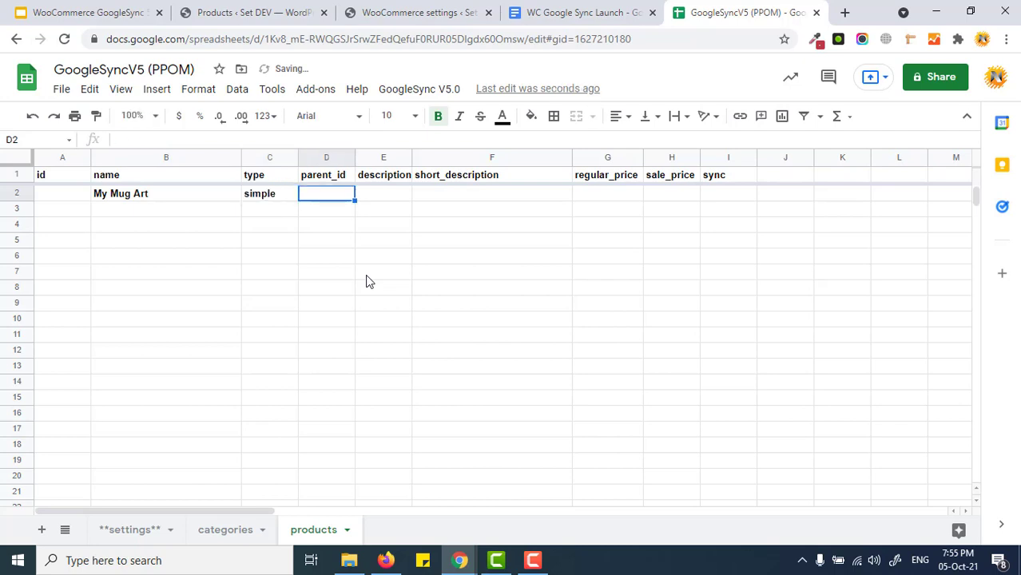
{"action": "key", "text": "Tab"}
{"action": "key", "text": "Tab"}
{"action": "key", "text": "Tab"}
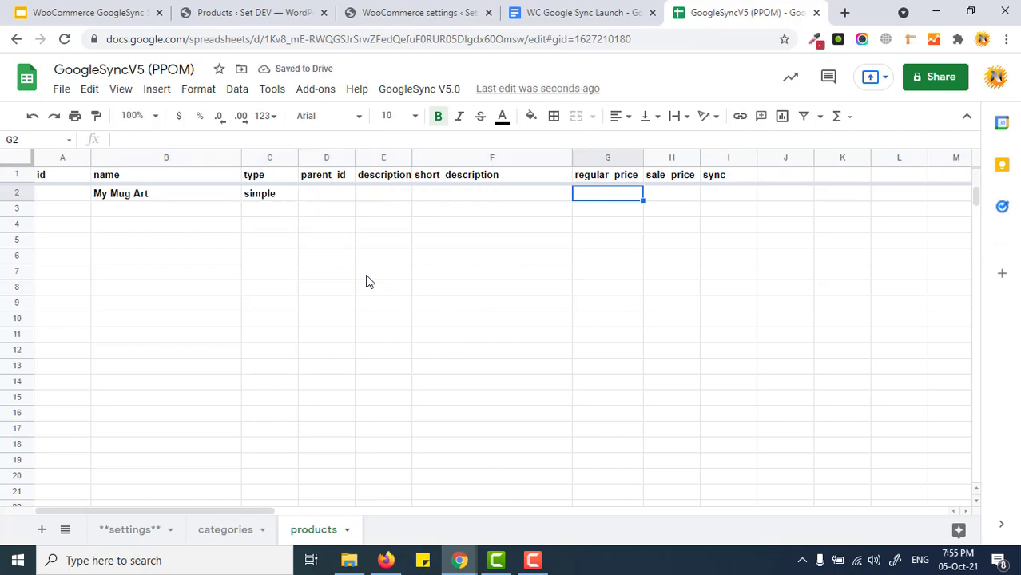
{"action": "type", "text": "50"}
{"action": "key", "text": "Tab"}
{"action": "type", "text": "40"}
{"action": "key", "text": "Tab"}
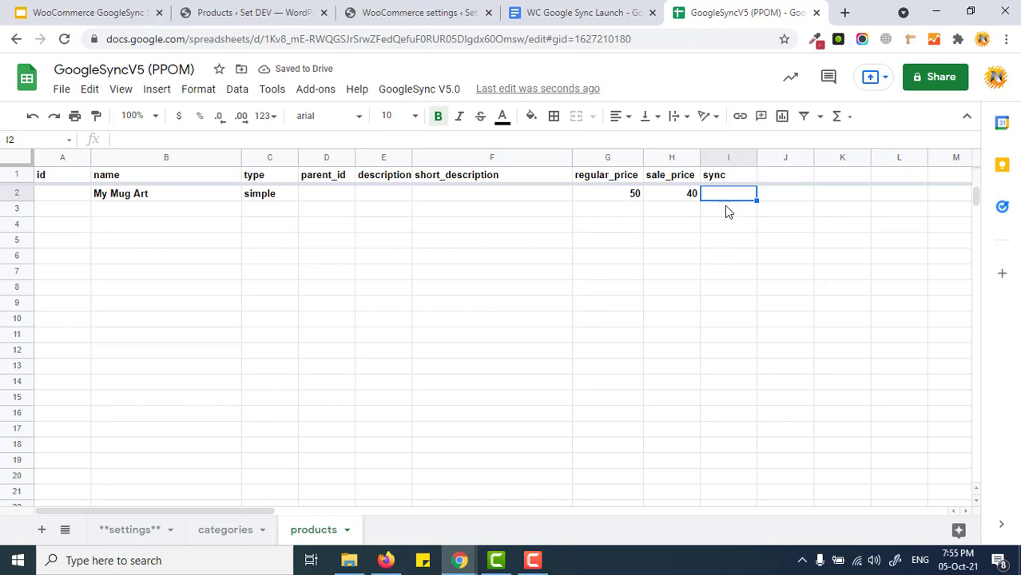
Step: Sync the products sheet data to the store, dismiss the completion message and review the My Mug Art row
{"action": "left_click", "coordinate": [428, 88]}
{"action": "left_click", "coordinate": [435, 153]}
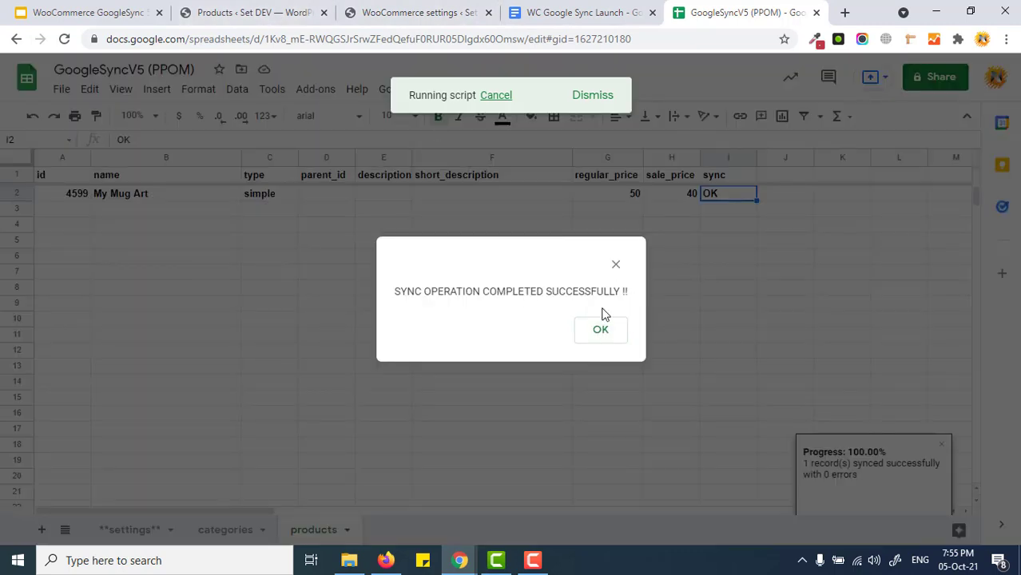
{"action": "left_click", "coordinate": [600, 331]}
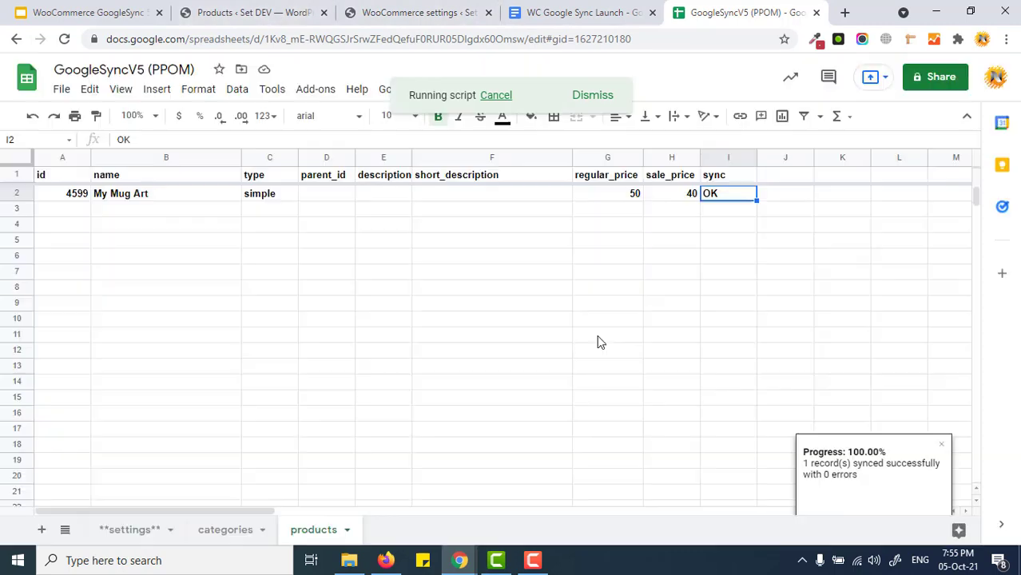
{"action": "left_click", "coordinate": [79, 202]}
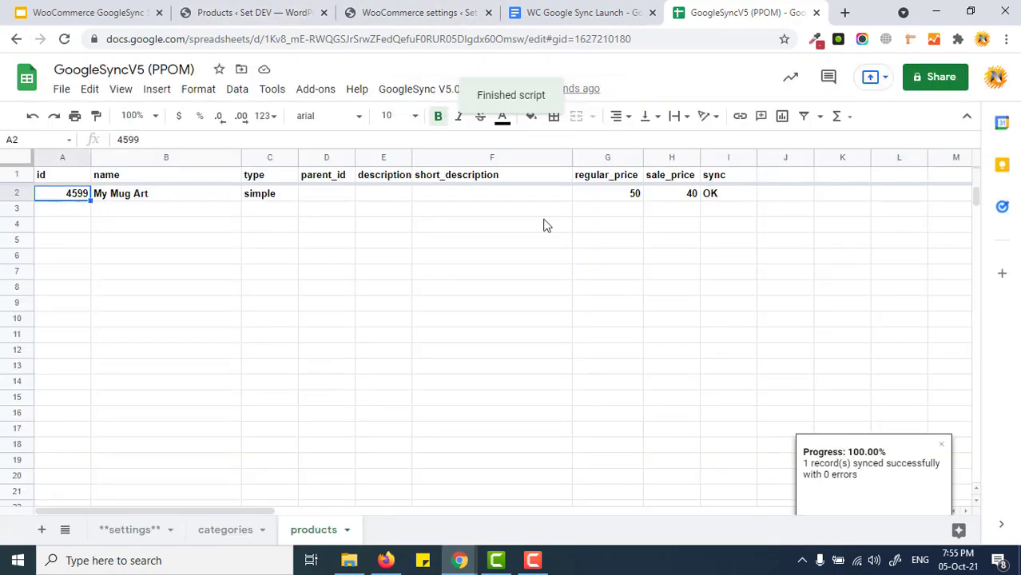
{"action": "left_click", "coordinate": [714, 195]}
{"action": "left_click_drag", "start_coordinate": [690, 195], "coordinate": [615, 195]}
{"action": "left_click_drag", "start_coordinate": [450, 206], "coordinate": [224, 198]}
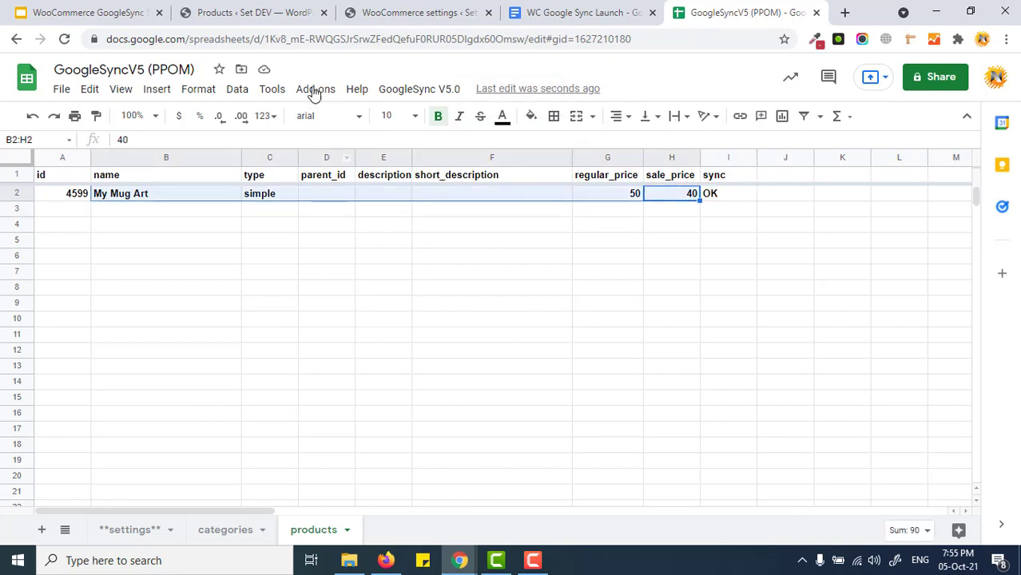
Step: Switch to the WordPress products page, reload it and check the price of My Mug Art
{"action": "left_click", "coordinate": [283, 18]}
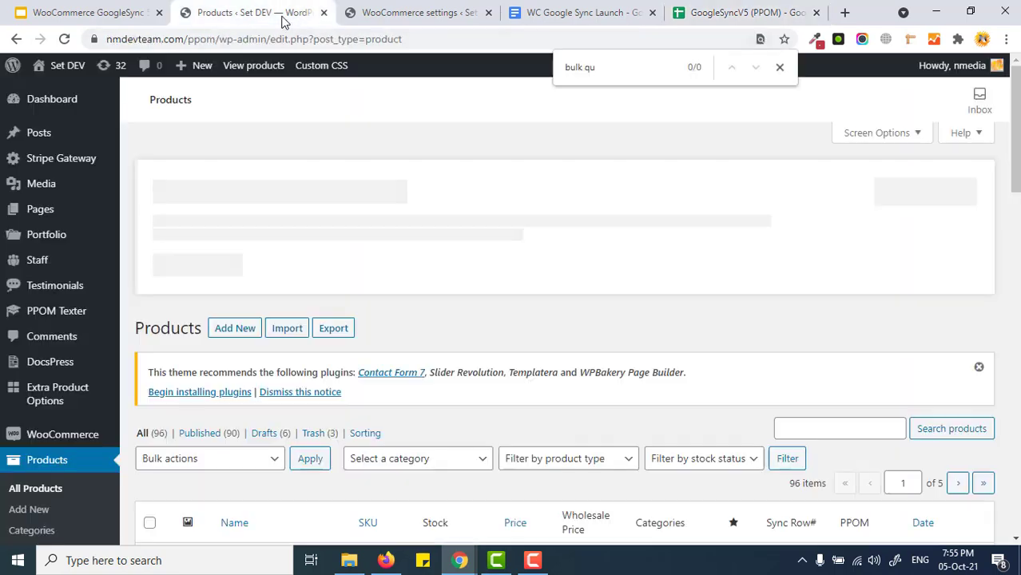
{"action": "left_click", "coordinate": [64, 38]}
{"action": "scroll", "coordinate": [160, 292], "scroll_direction": "down", "scroll_amount": 1}
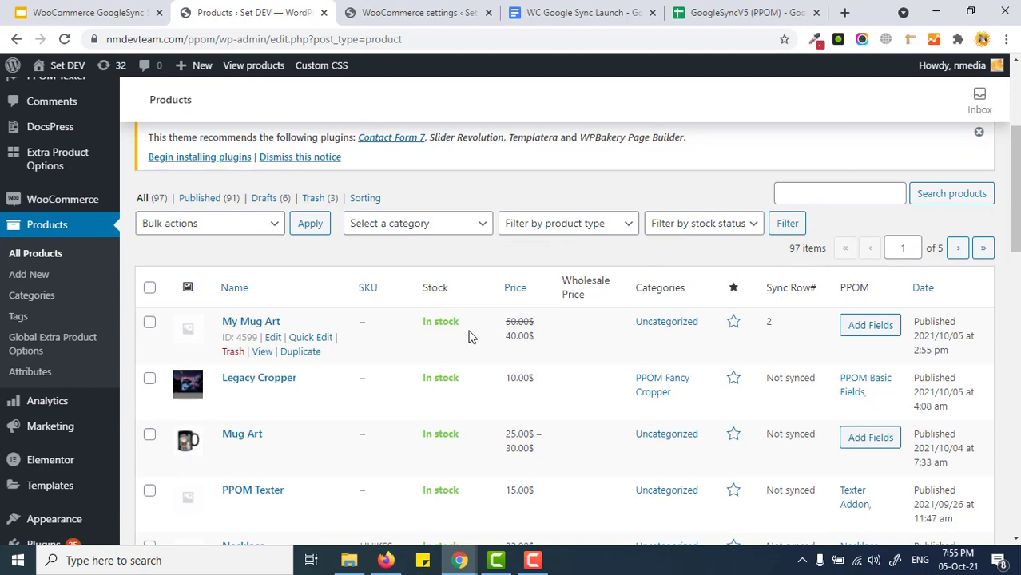
{"action": "left_click_drag", "start_coordinate": [509, 339], "coordinate": [532, 340]}
{"action": "left_click", "coordinate": [535, 342]}
Step: Return to the GoogleSyncV5 (PPOM) spreadsheet and insert a column before sync with the header category
{"action": "left_click", "coordinate": [741, 18]}
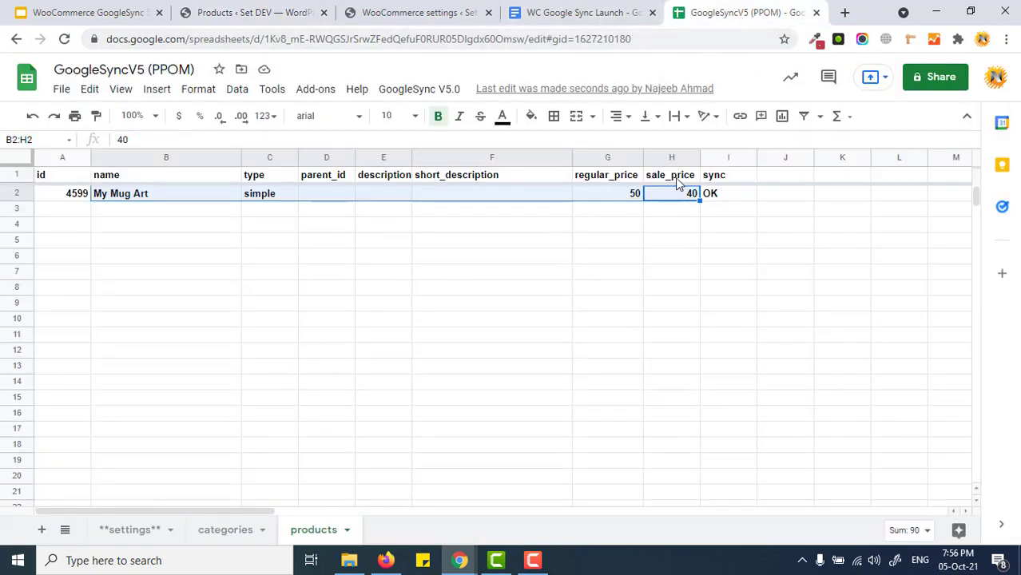
{"action": "left_click", "coordinate": [717, 157]}
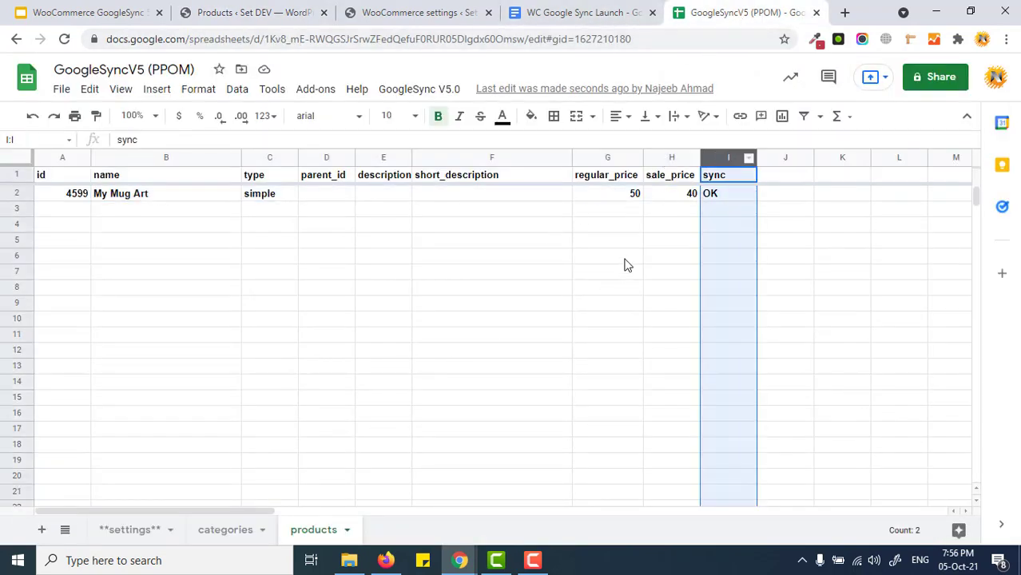
{"action": "right_click", "coordinate": [721, 157]}
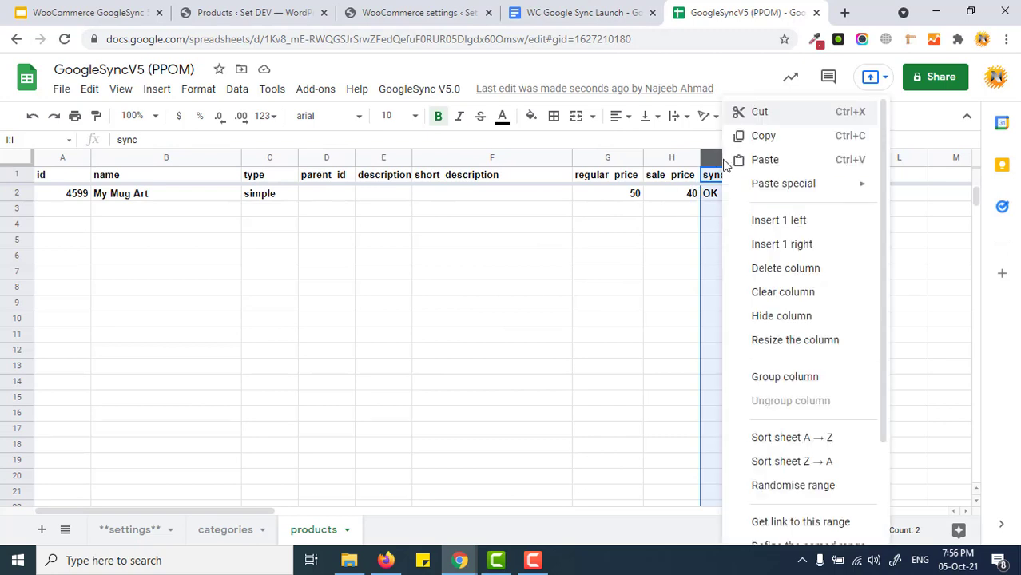
{"action": "left_click", "coordinate": [743, 221]}
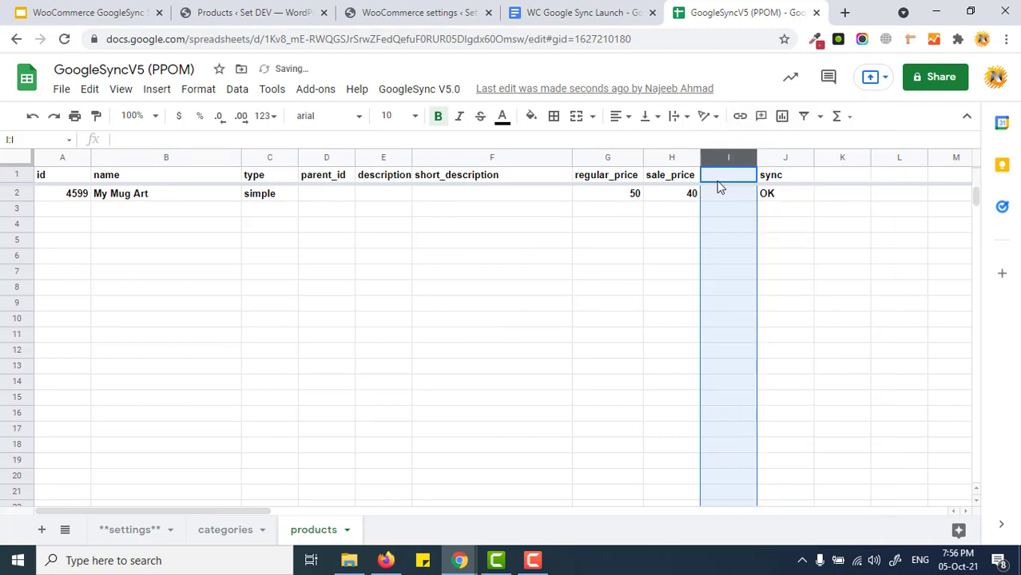
{"action": "left_click", "coordinate": [718, 183]}
{"action": "type", "text": "category"}
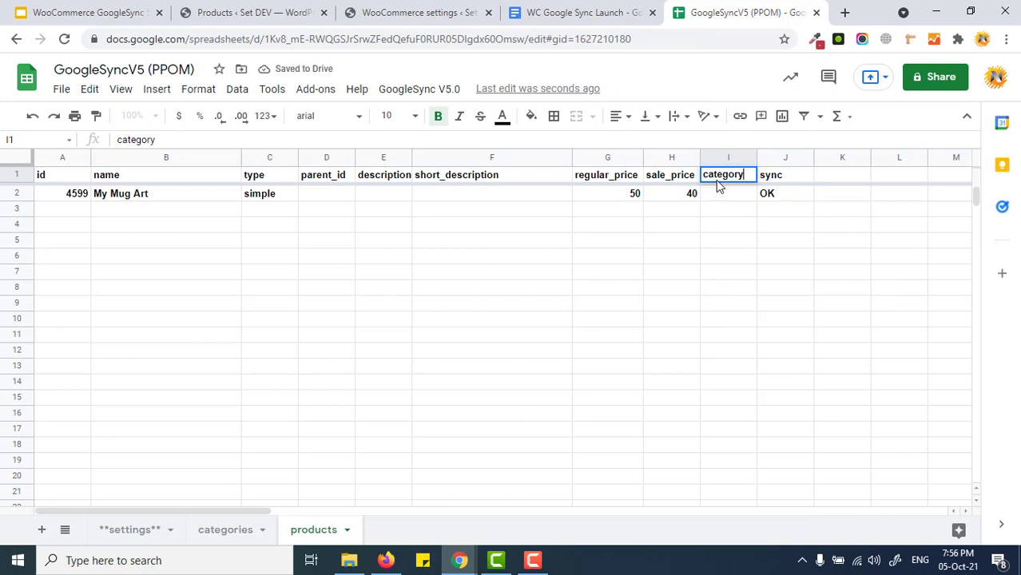
{"action": "key", "text": "Tab"}
Step: Insert another column between category and sync with the header images
{"action": "right_click", "coordinate": [767, 158]}
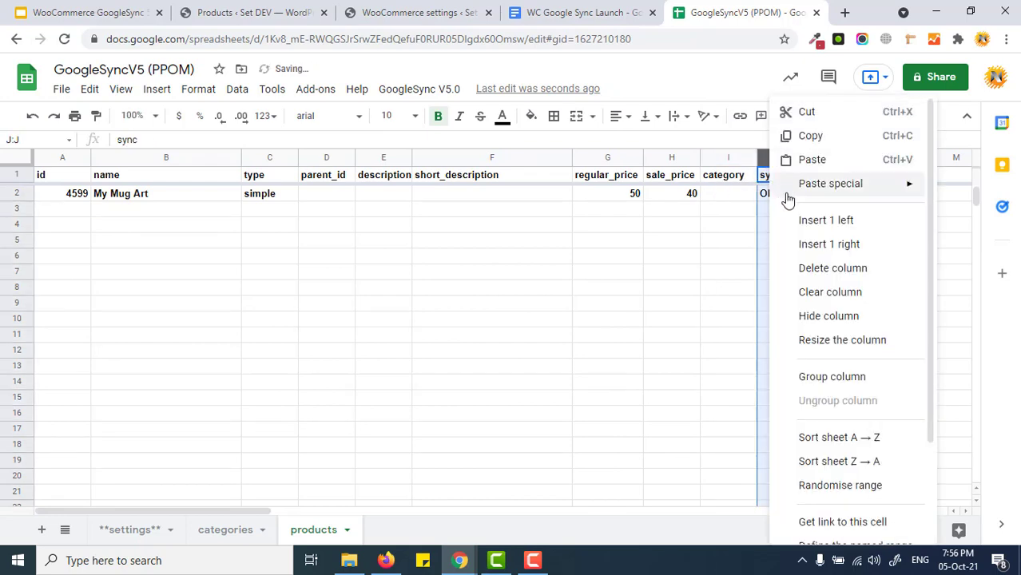
{"action": "left_click", "coordinate": [806, 224]}
{"action": "left_click", "coordinate": [771, 182]}
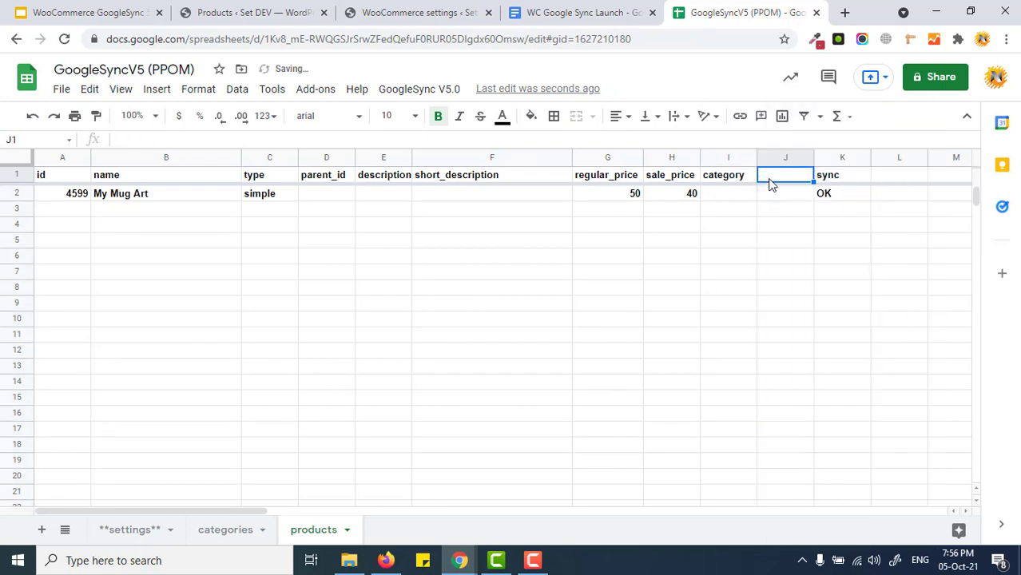
{"action": "type", "text": "images"}
{"action": "key", "text": "Tab"}
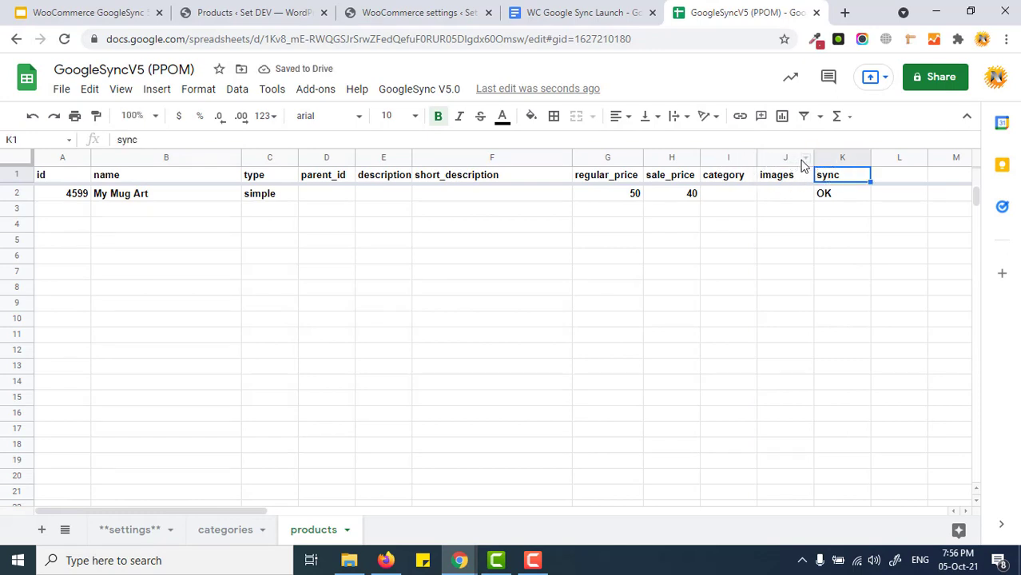
Step: Fetch the store's categories into the categories sheet with GoogleSync
{"action": "left_click", "coordinate": [70, 181]}
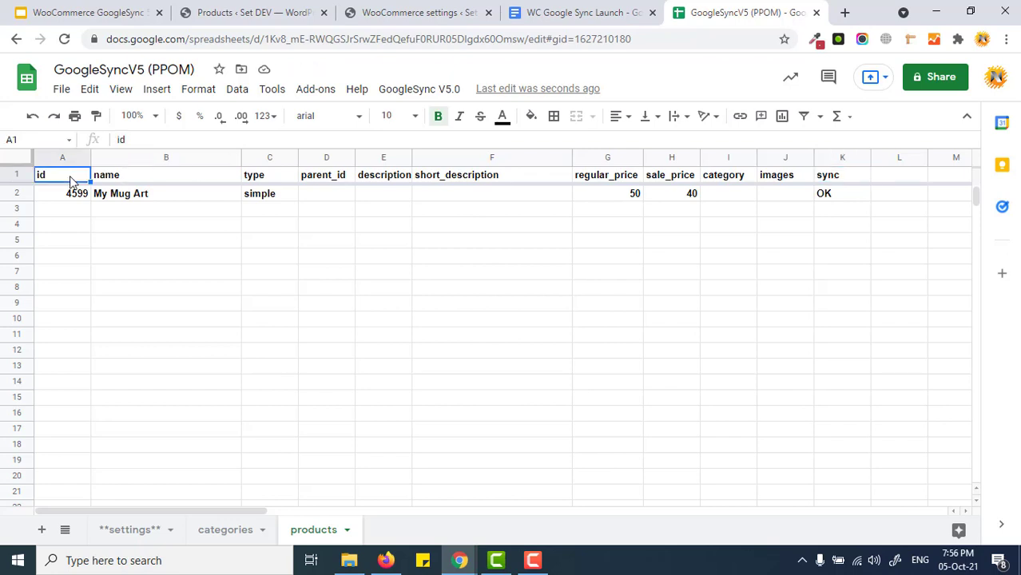
{"action": "left_click", "coordinate": [731, 196]}
{"action": "left_click", "coordinate": [233, 535]}
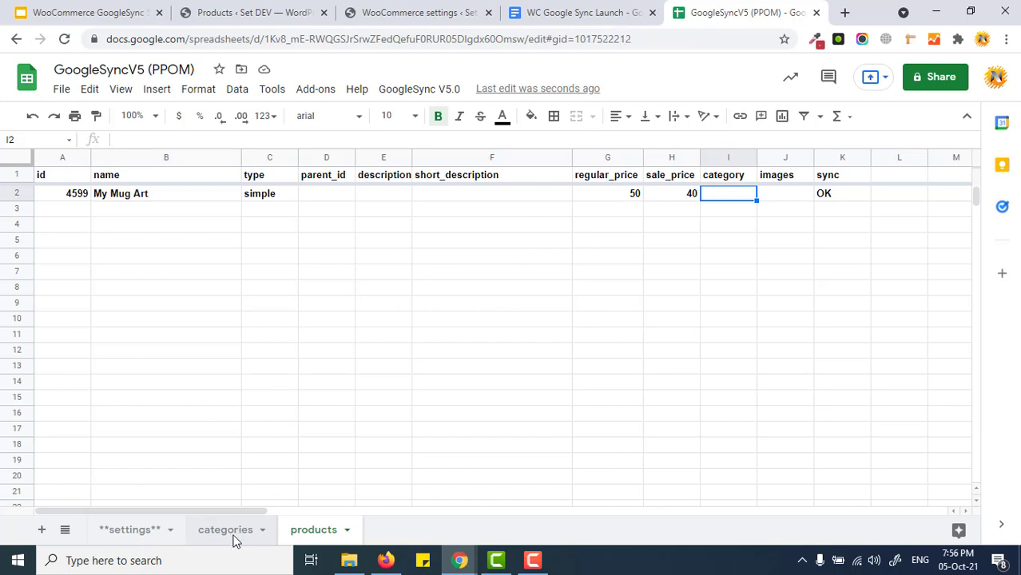
{"action": "left_click", "coordinate": [94, 194]}
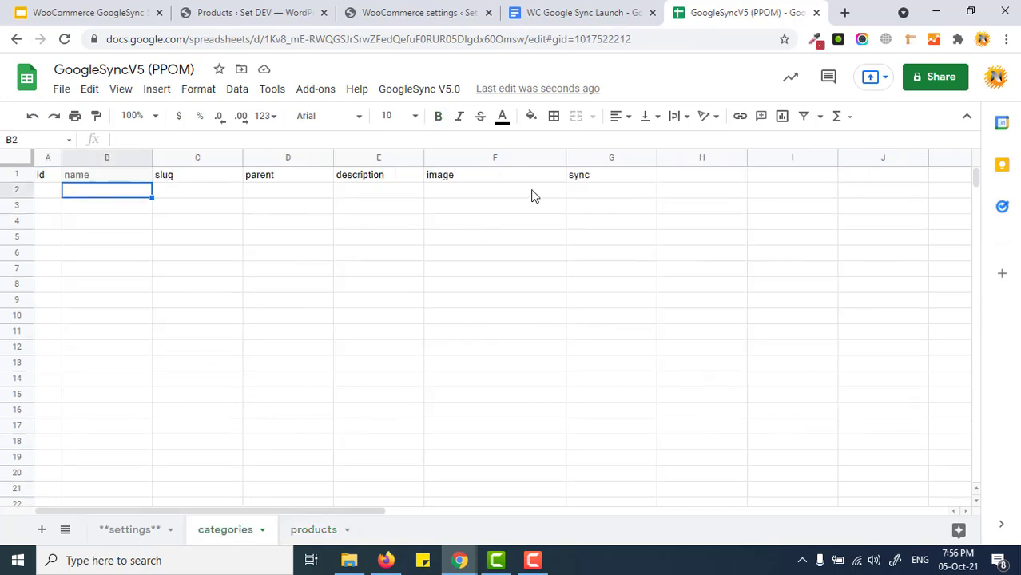
{"action": "left_click", "coordinate": [416, 94]}
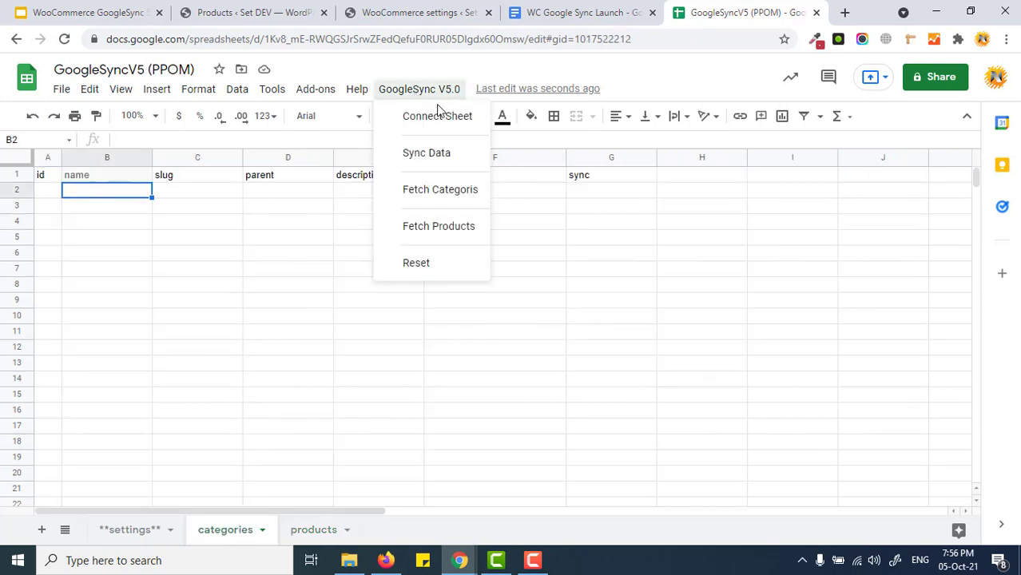
{"action": "left_click", "coordinate": [435, 192]}
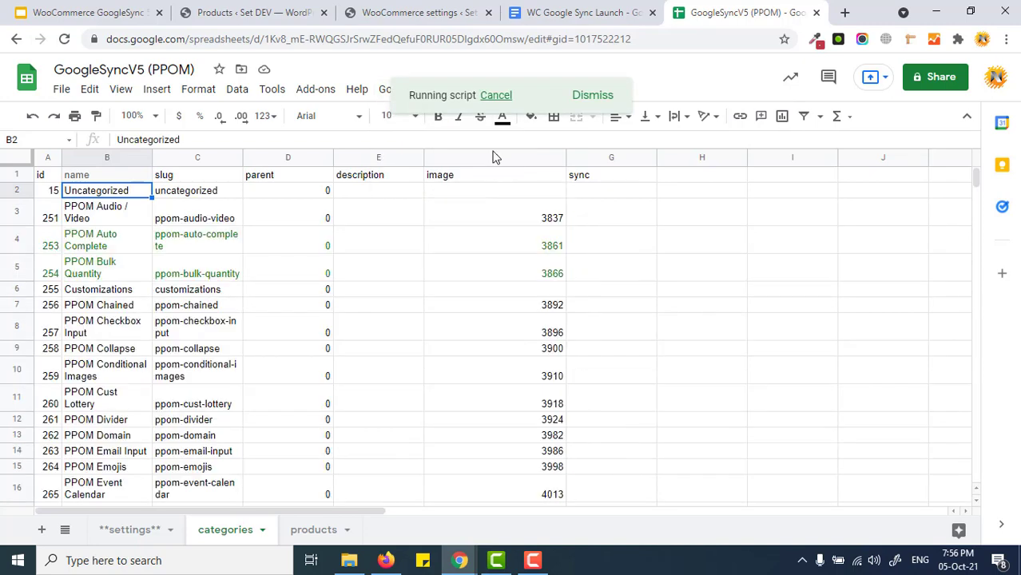
Step: Look through the fetched categories for the ids of Select Input and Print On Demand
{"action": "scroll", "coordinate": [251, 253], "scroll_direction": "down", "scroll_amount": 1}
{"action": "scroll", "coordinate": [251, 253], "scroll_direction": "down", "scroll_amount": 5}
{"action": "scroll", "coordinate": [494, 259], "scroll_direction": "up", "scroll_amount": 6}
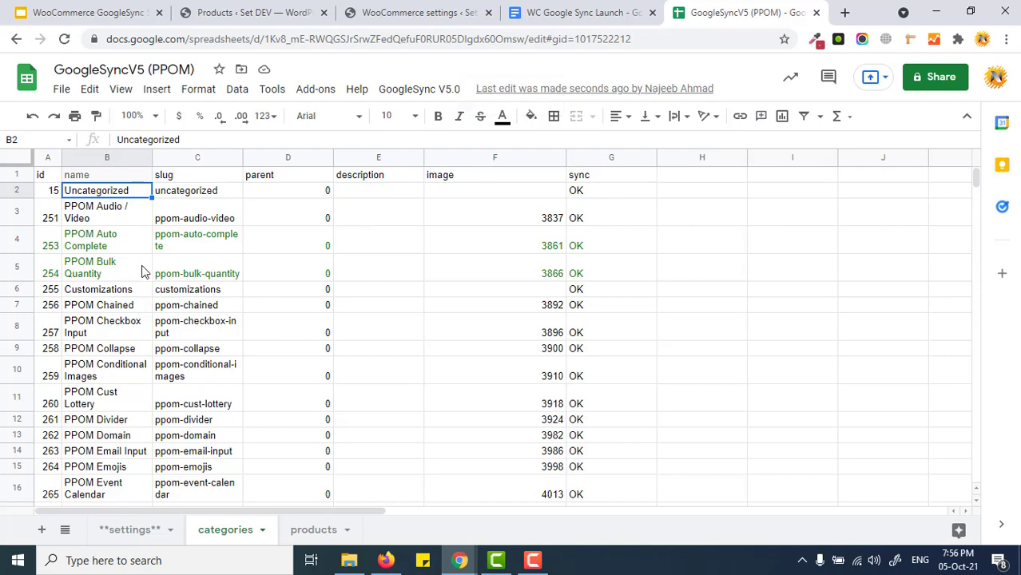
{"action": "scroll", "coordinate": [144, 278], "scroll_direction": "down", "scroll_amount": 2}
{"action": "scroll", "coordinate": [190, 286], "scroll_direction": "down", "scroll_amount": 7}
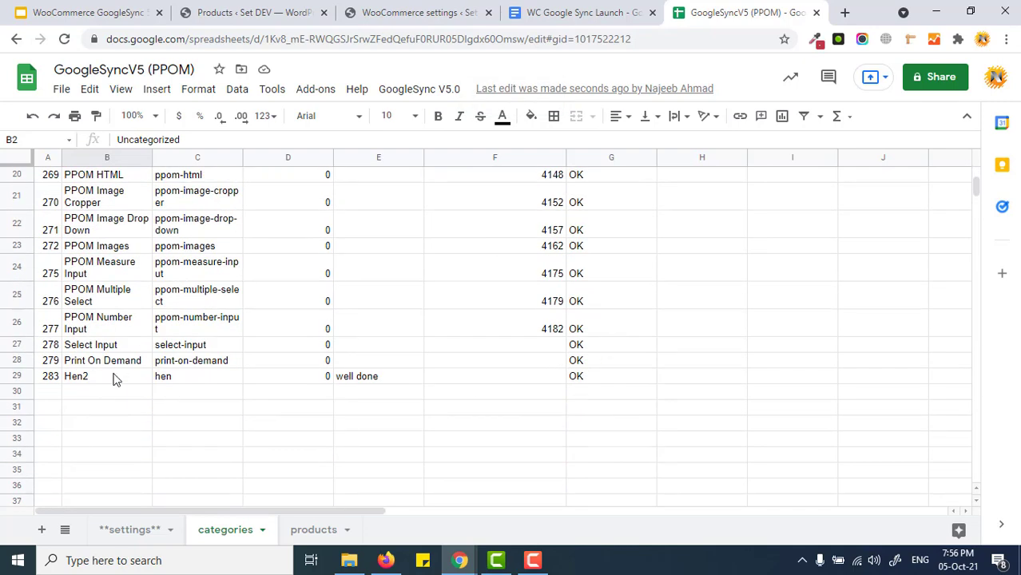
{"action": "left_click", "coordinate": [51, 360]}
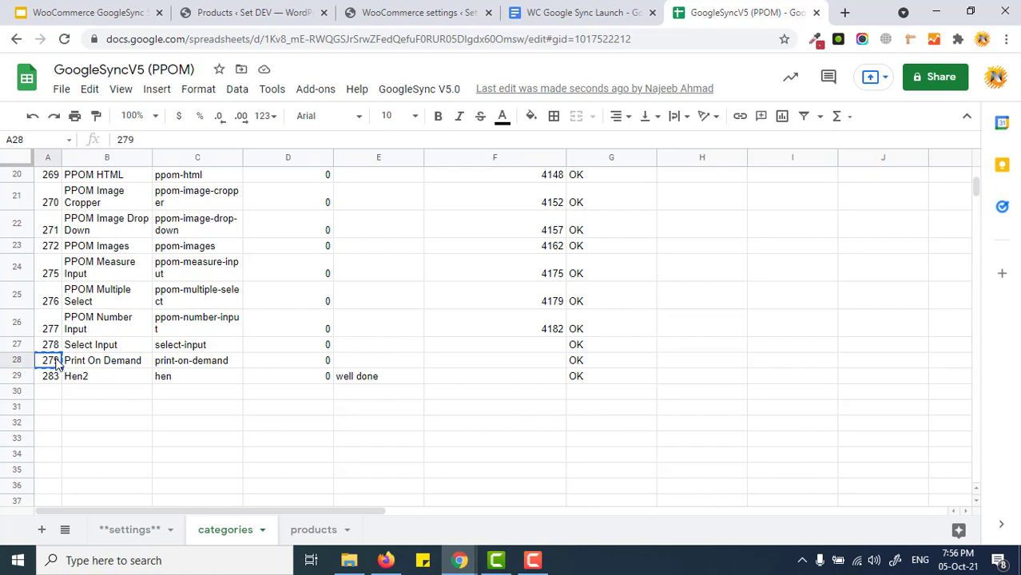
{"action": "left_click", "coordinate": [606, 16]}
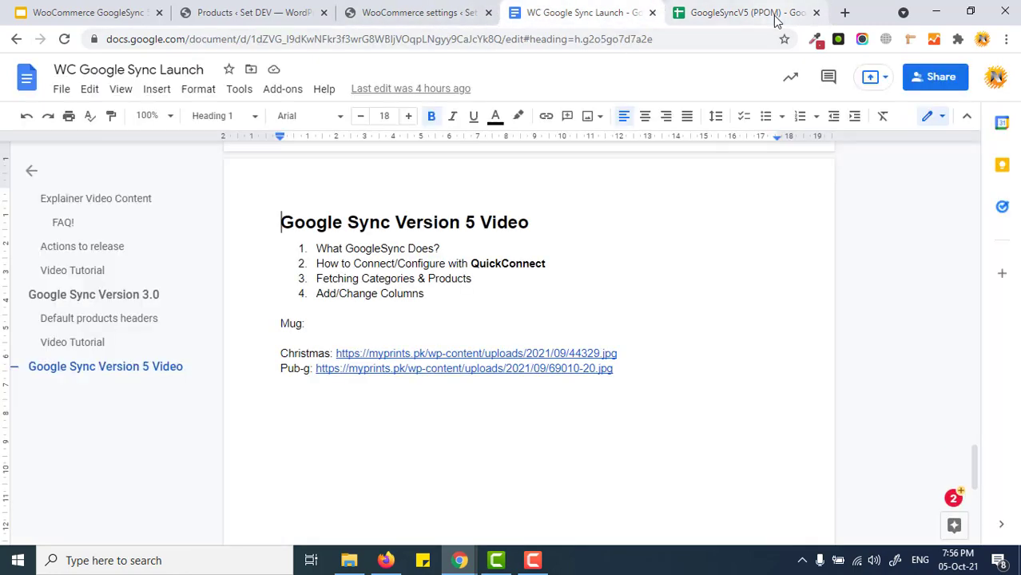
{"action": "left_click", "coordinate": [379, 18]}
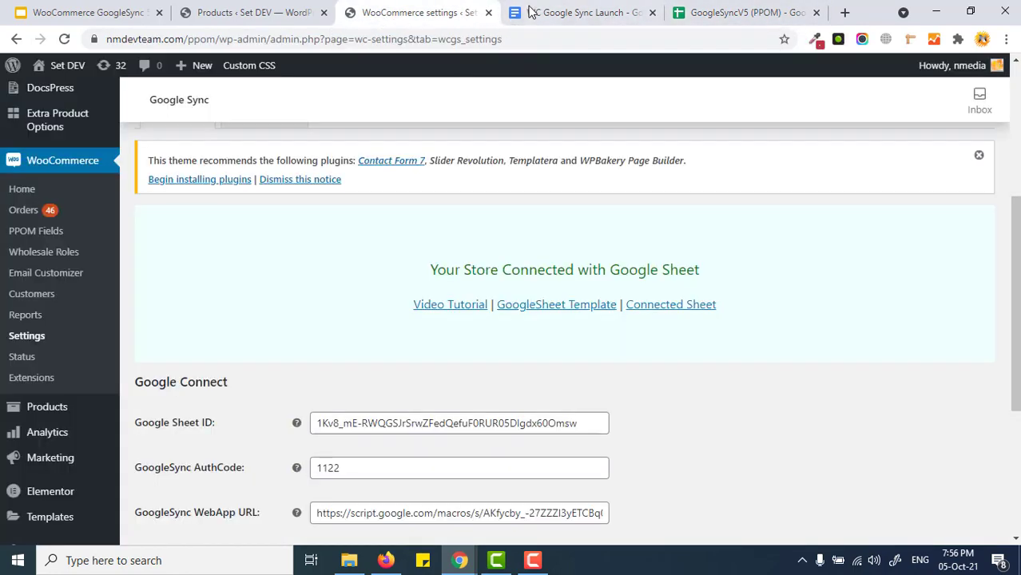
{"action": "left_click", "coordinate": [683, 15]}
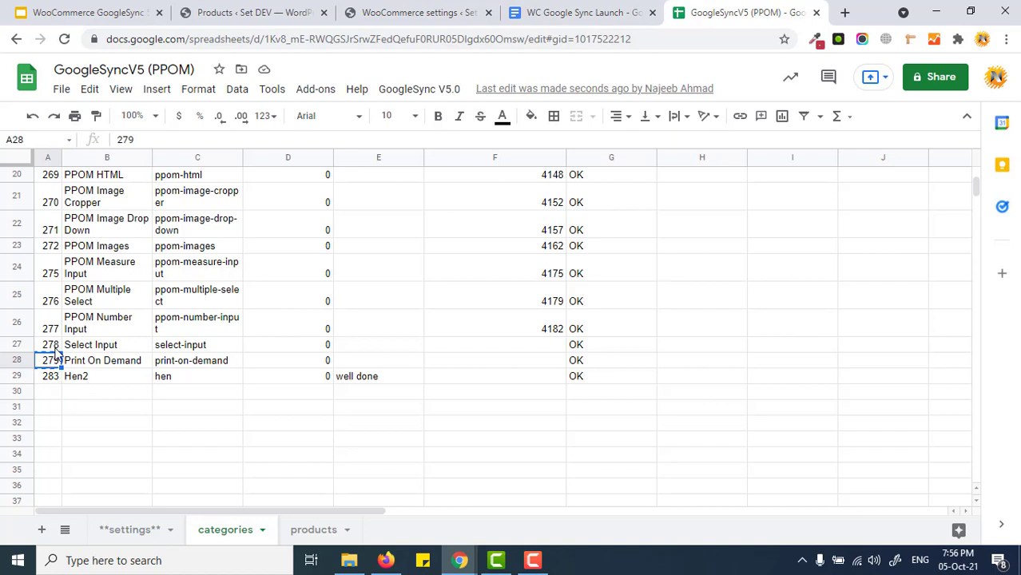
{"action": "left_click_drag", "start_coordinate": [52, 346], "coordinate": [54, 361]}
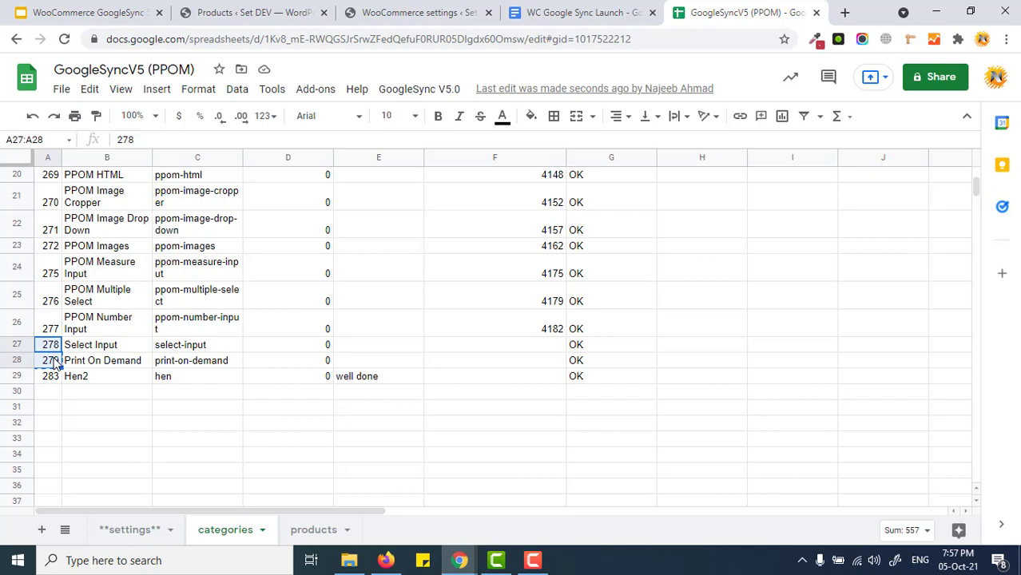
Step: Enter 278|279 as the category of My Mug Art in the products sheet
{"action": "left_click", "coordinate": [317, 528]}
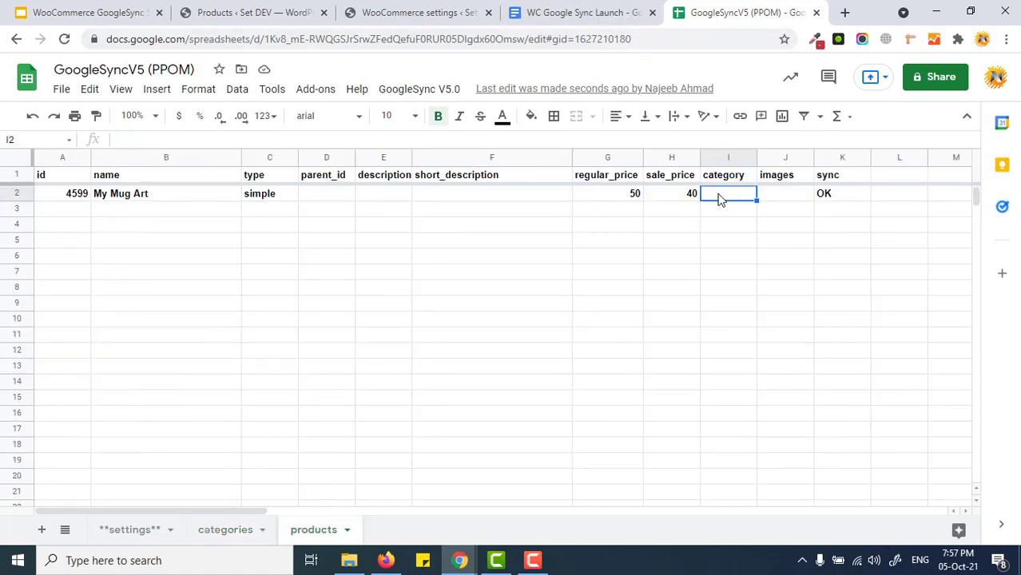
{"action": "type", "text": "278|279"}
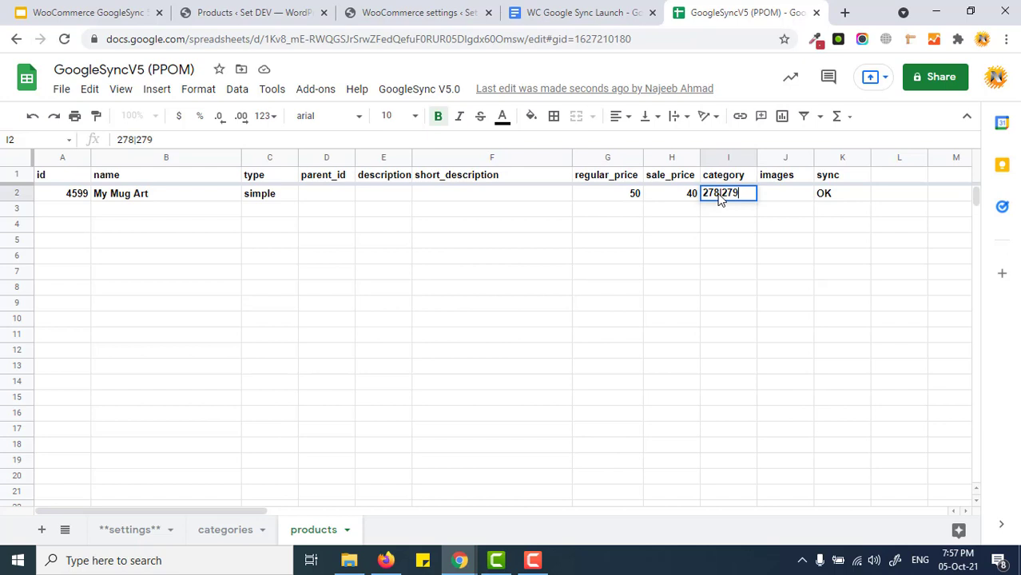
{"action": "key", "text": "Tab"}
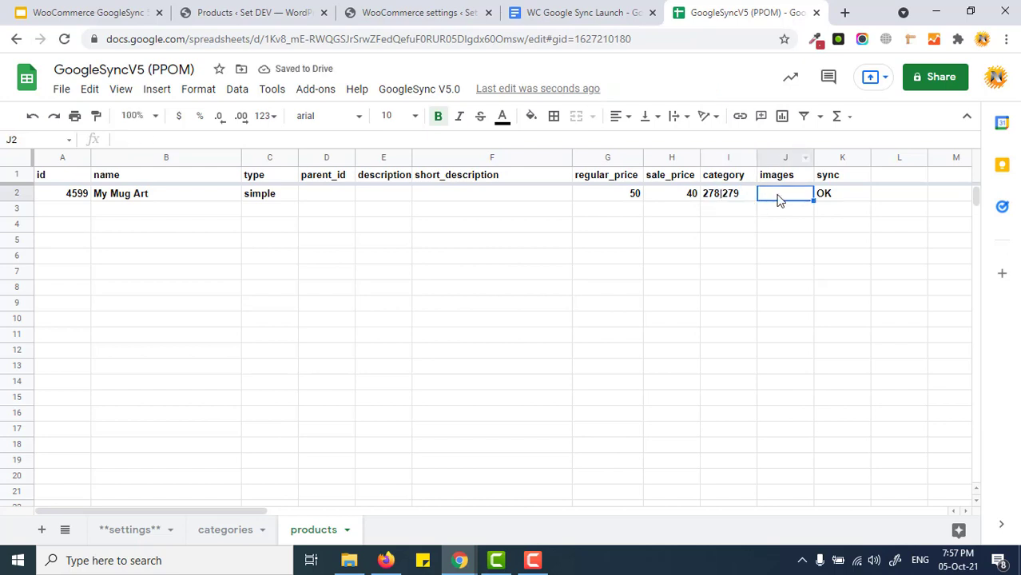
Step: Copy the Christmas mug image URL from the WC Google Sync Launch document into My Mug Art's images cell in the products sheet
{"action": "left_click", "coordinate": [584, 13]}
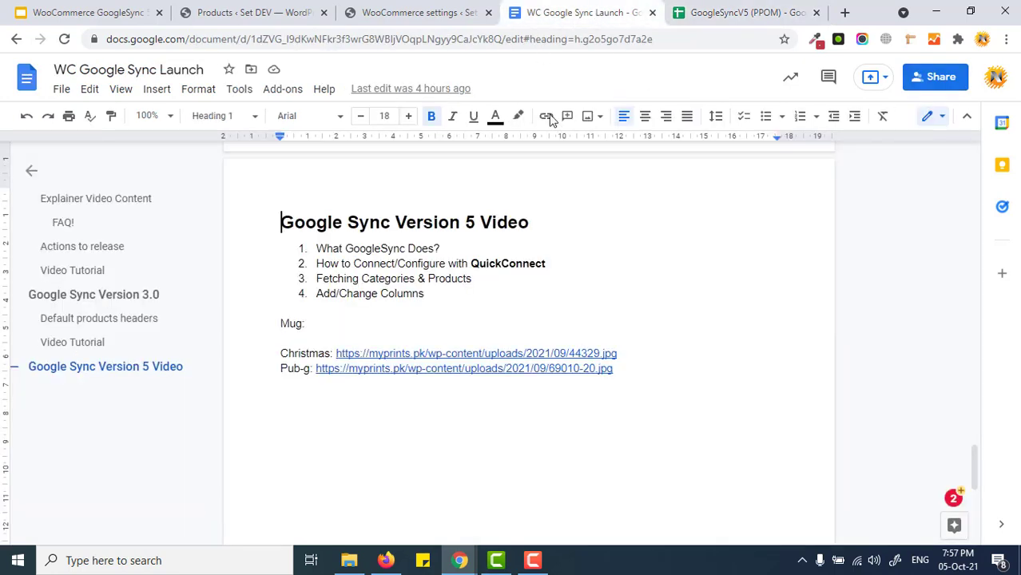
{"action": "right_click", "coordinate": [498, 354]}
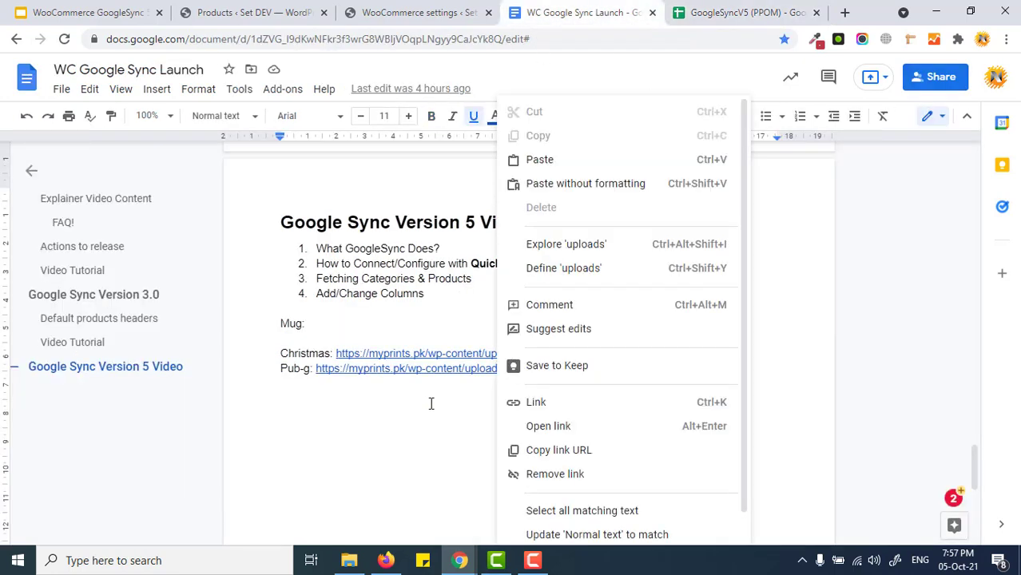
{"action": "left_click", "coordinate": [537, 450]}
{"action": "left_click", "coordinate": [751, 15]}
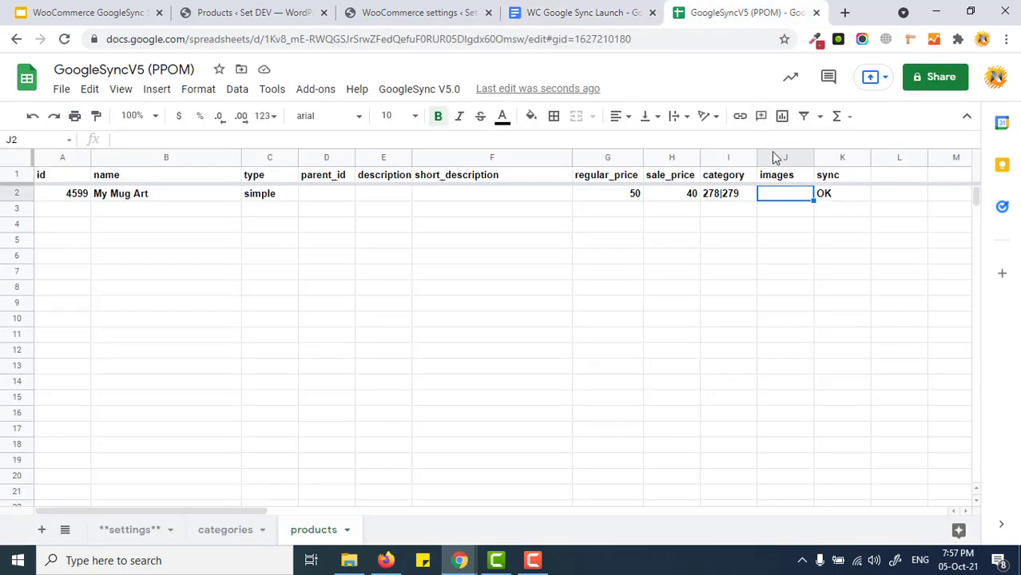
{"action": "key", "text": "ctrl+v"}
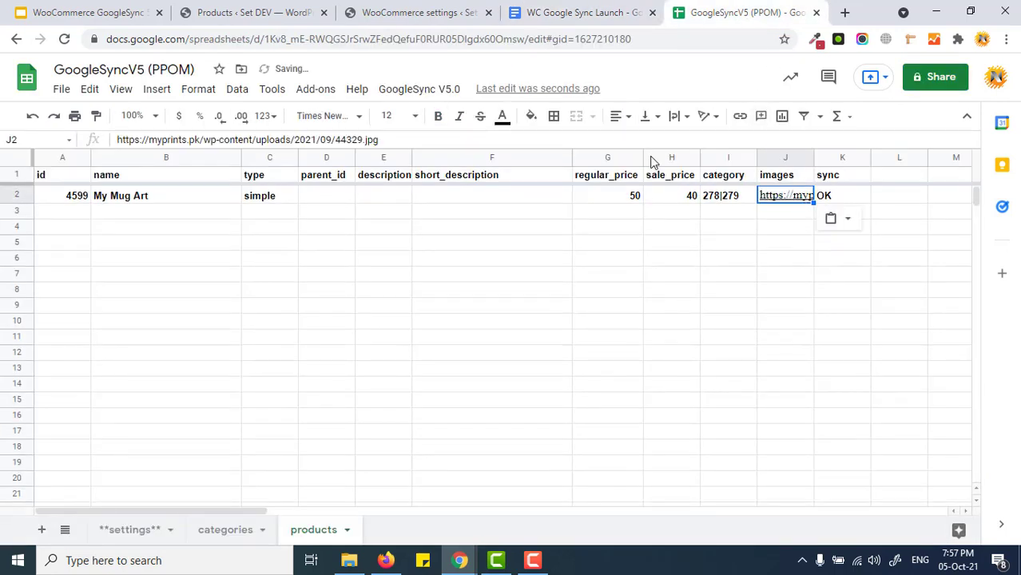
{"action": "key", "text": "Return"}
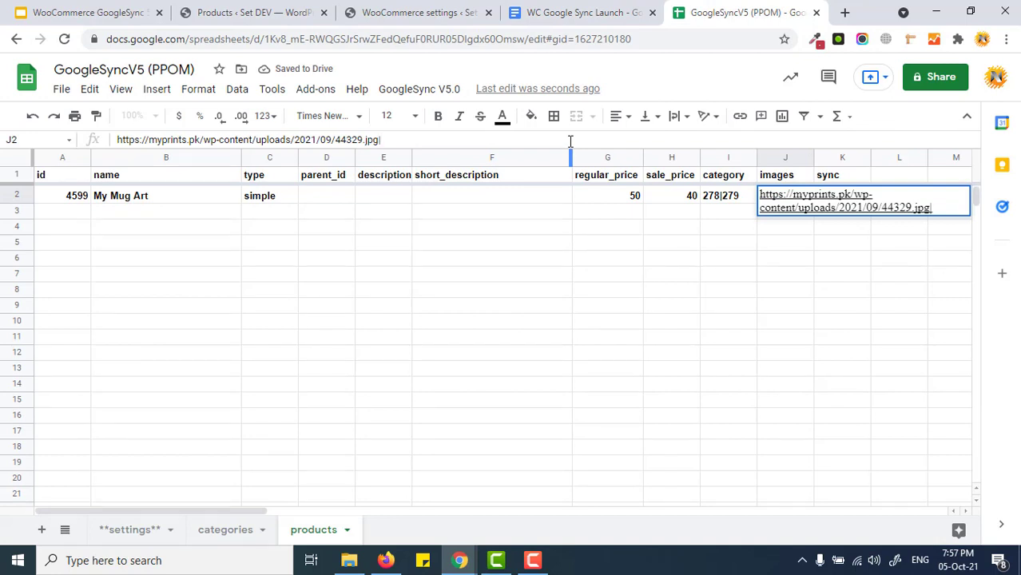
{"action": "key", "text": "Return"}
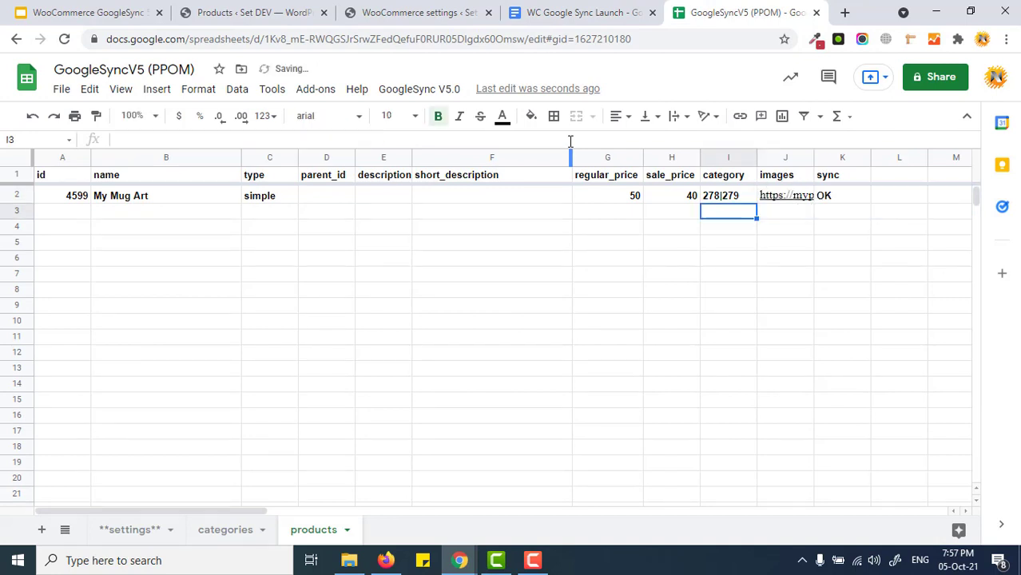
Step: Clear My Mug Art's sync status and sync the products sheet to the store with GoogleSync
{"action": "left_click", "coordinate": [845, 202]}
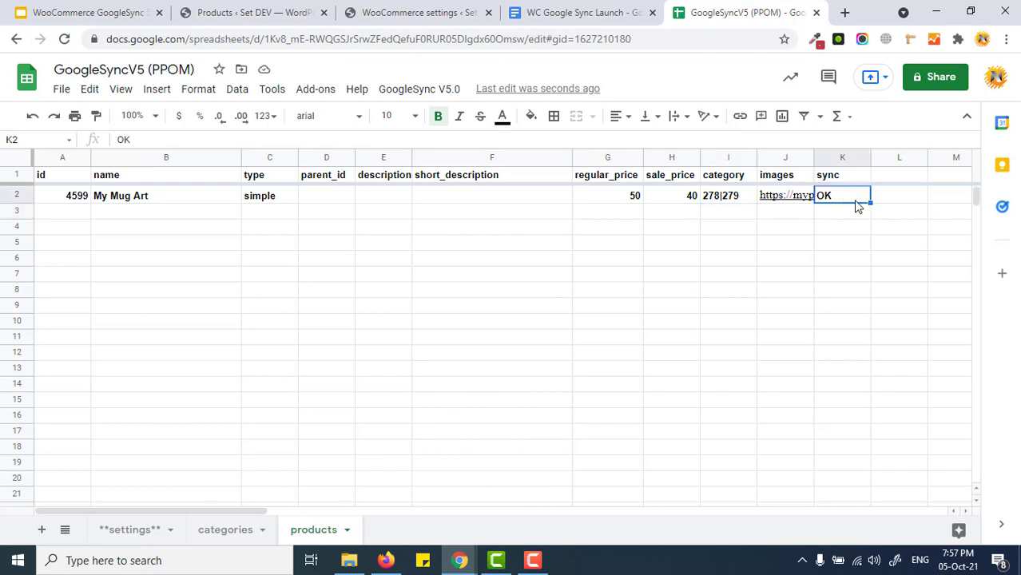
{"action": "key", "text": "Delete"}
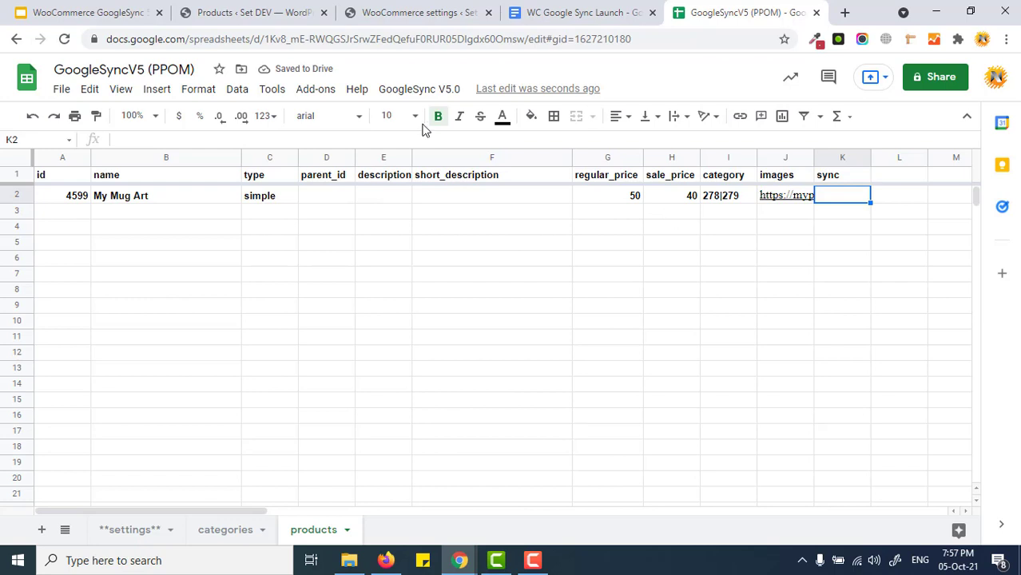
{"action": "left_click", "coordinate": [427, 98]}
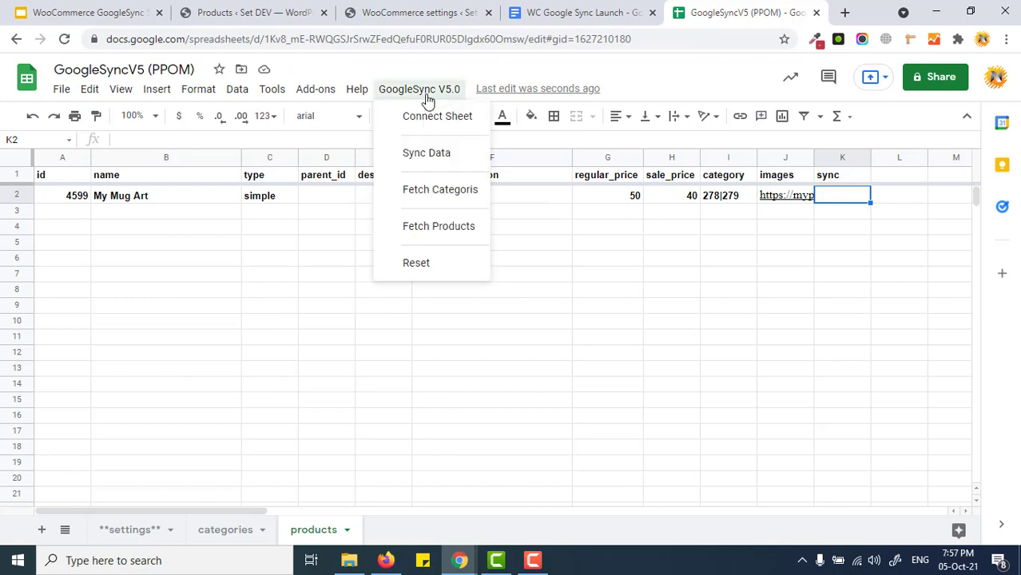
{"action": "left_click", "coordinate": [425, 153]}
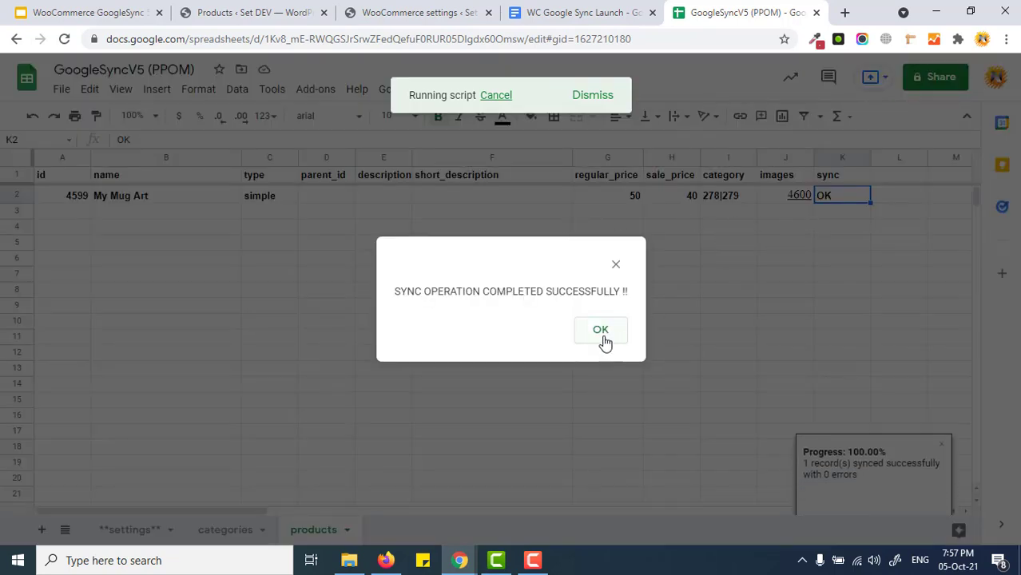
{"action": "left_click", "coordinate": [601, 331]}
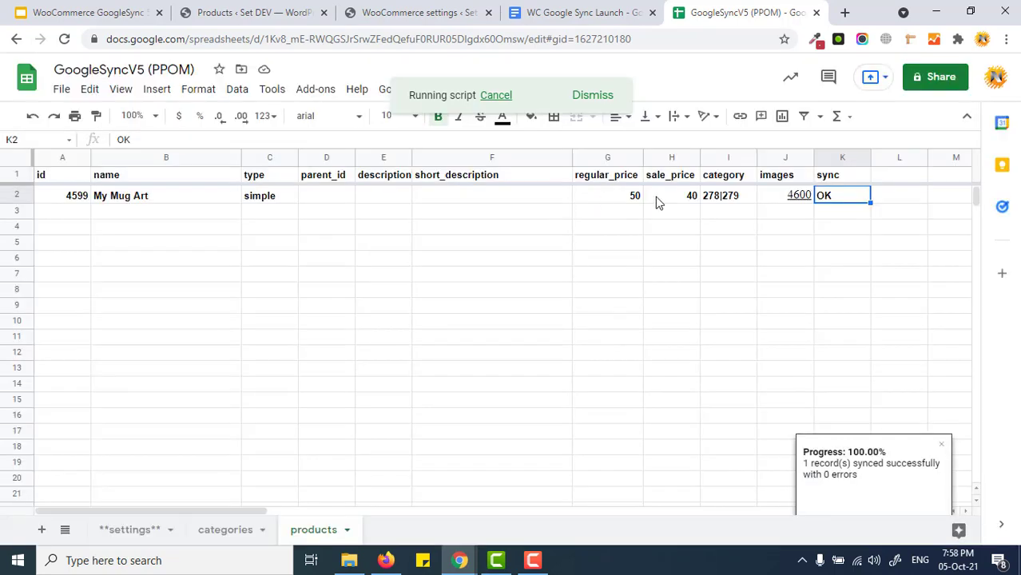
{"action": "left_click", "coordinate": [789, 201]}
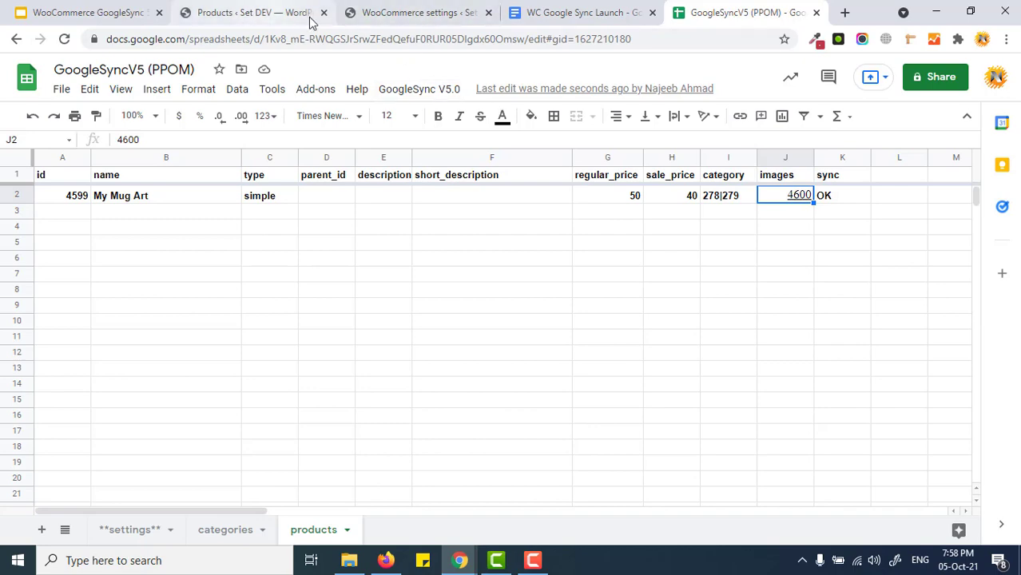
Step: Check My Mug Art's image and category in the WordPress product list and on its store page
{"action": "left_click", "coordinate": [261, 17]}
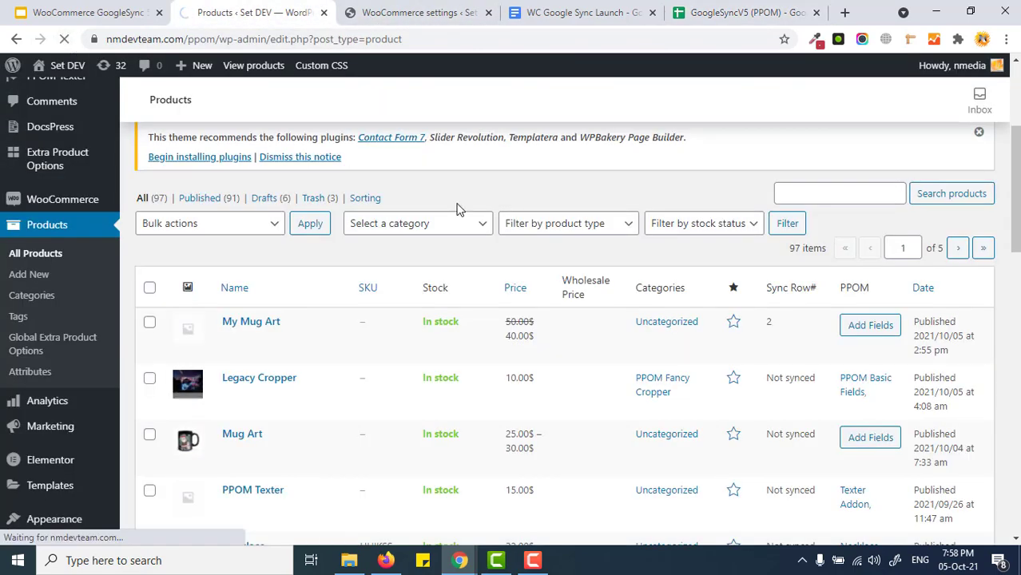
{"action": "scroll", "coordinate": [456, 209], "scroll_direction": "down", "scroll_amount": 3}
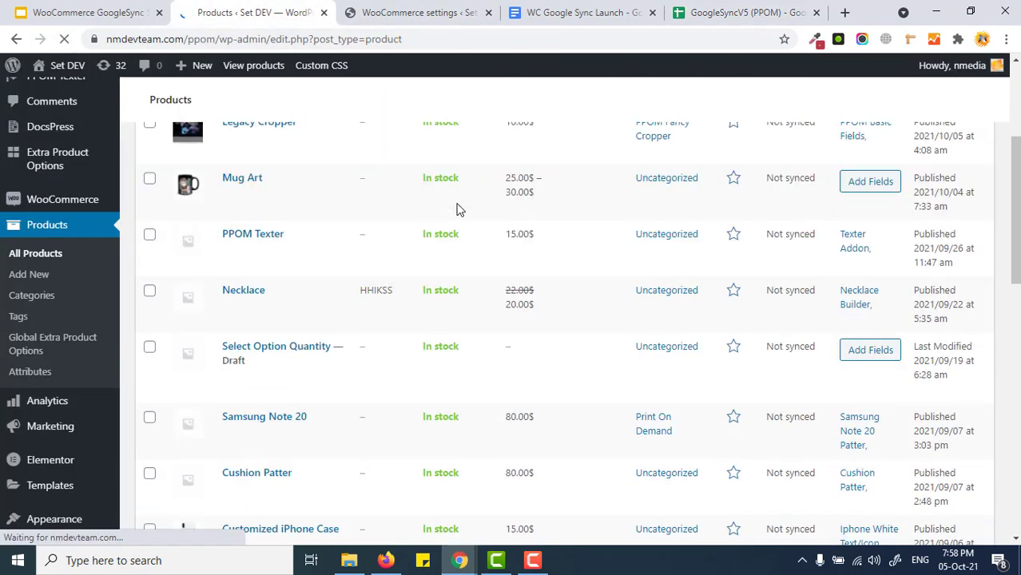
{"action": "scroll", "coordinate": [456, 209], "scroll_direction": "up", "scroll_amount": 4}
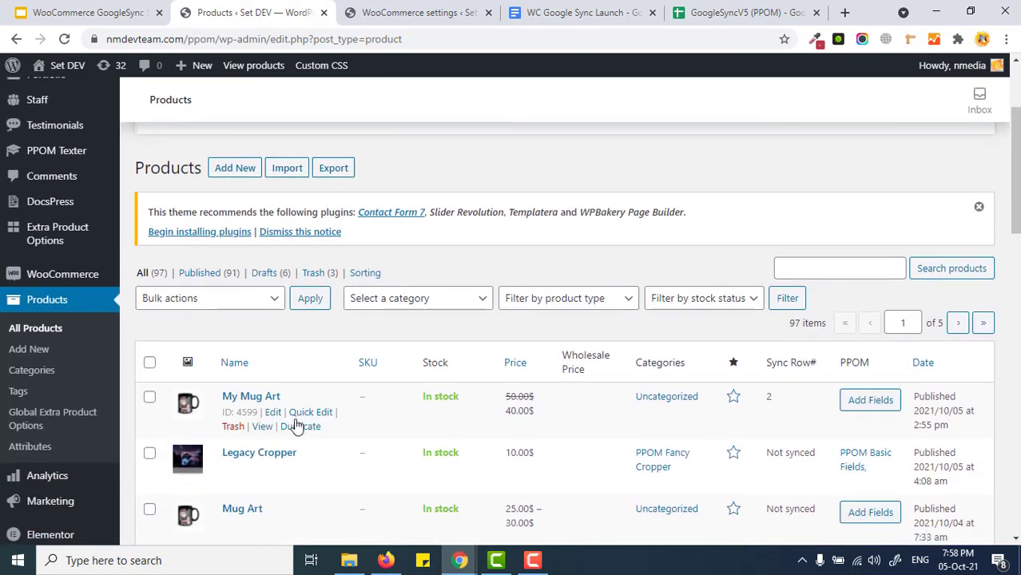
{"action": "middle_click", "coordinate": [264, 425]}
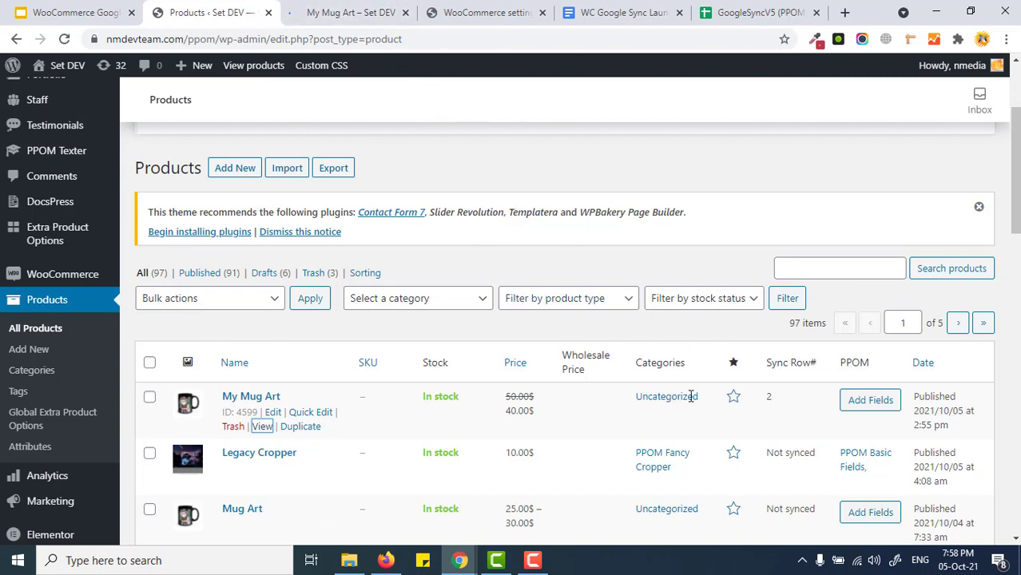
{"action": "left_click", "coordinate": [344, 12]}
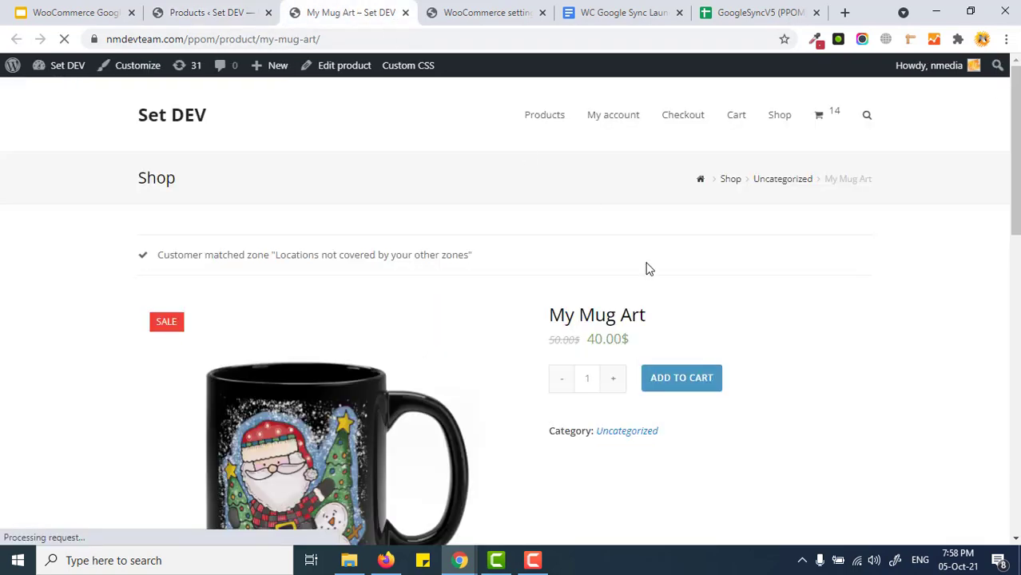
Step: Rename the category column header in the GoogleSyncV5 (PPOM) products sheet to categories
{"action": "left_click", "coordinate": [735, 12]}
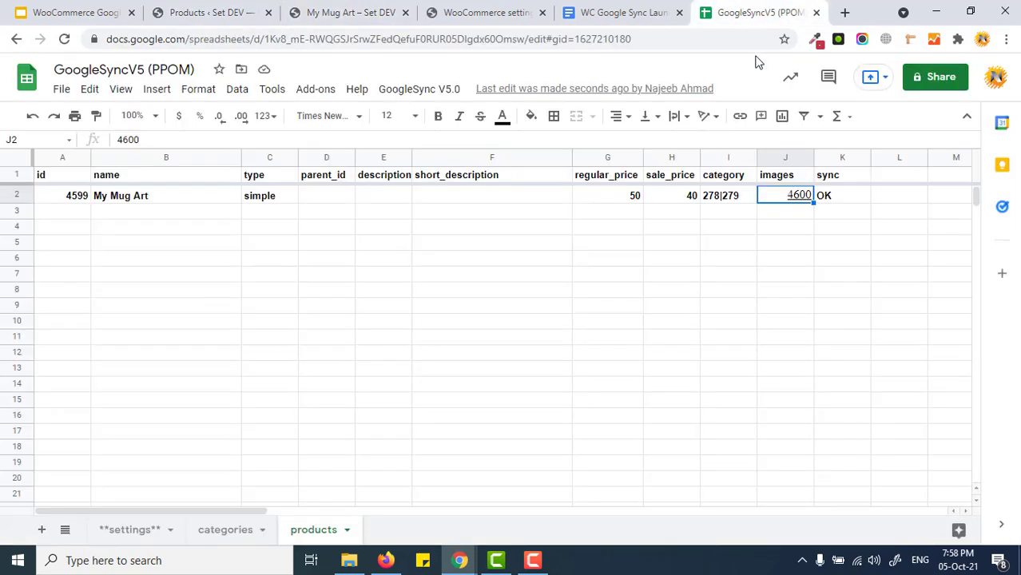
{"action": "left_click", "coordinate": [739, 182]}
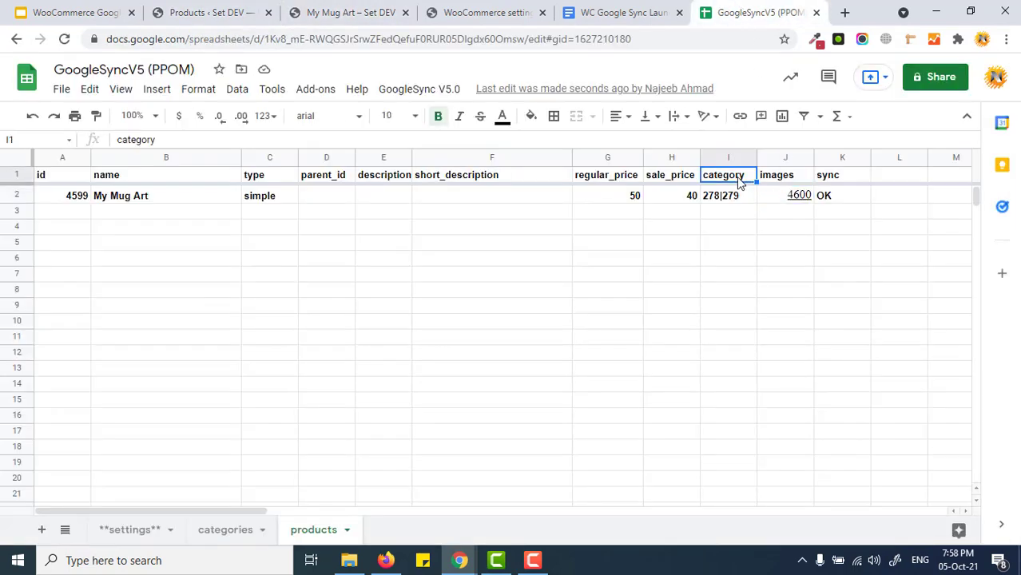
{"action": "type", "text": "cate"}
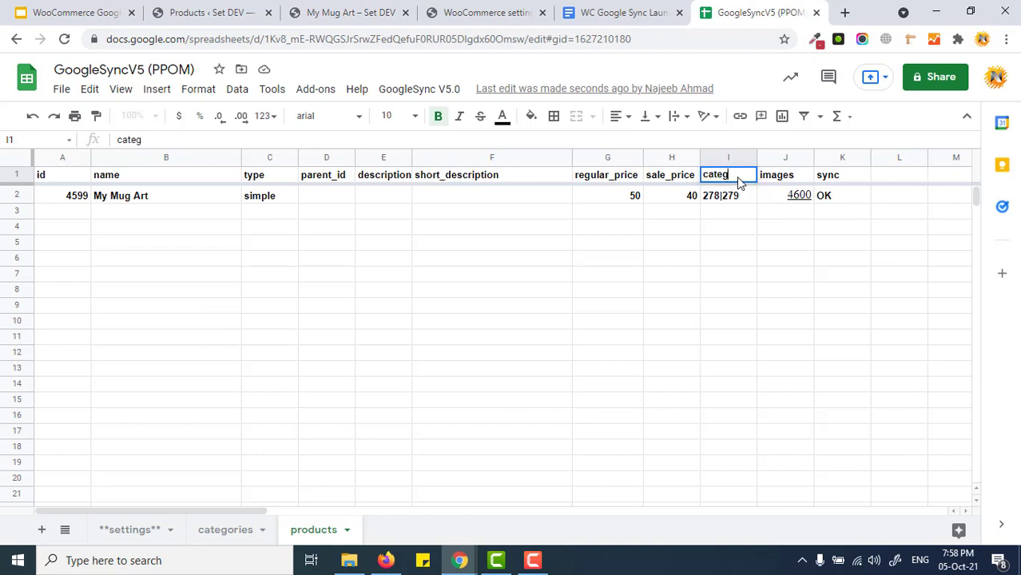
{"action": "key", "text": "Return"}
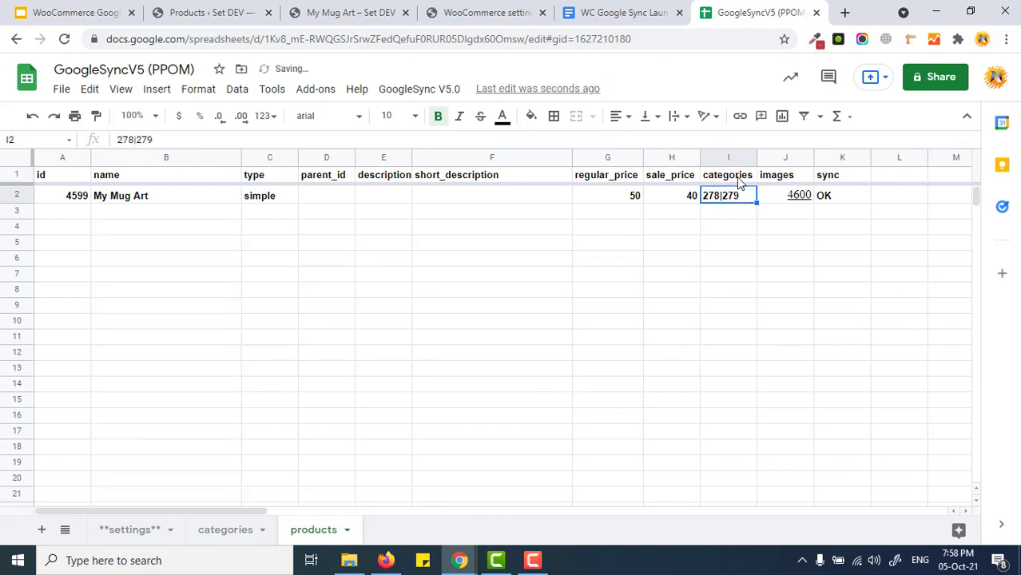
Step: Empty the sync cell of My Mug Art and run Sync Data again for the categories column
{"action": "key", "text": "Right"}
{"action": "key", "text": "Right"}
{"action": "key", "text": "Delete"}
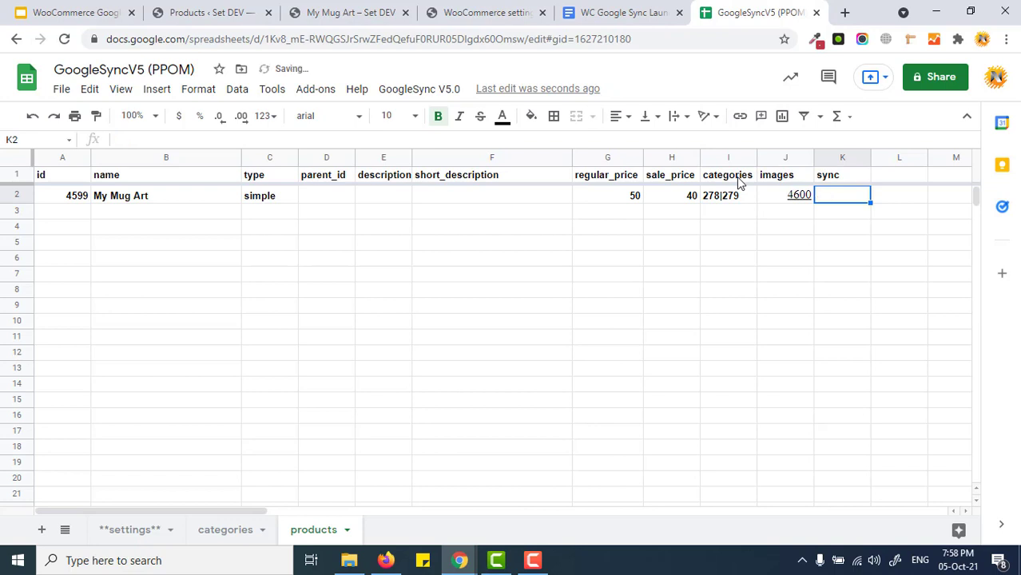
{"action": "left_click", "coordinate": [430, 91]}
{"action": "left_click", "coordinate": [435, 159]}
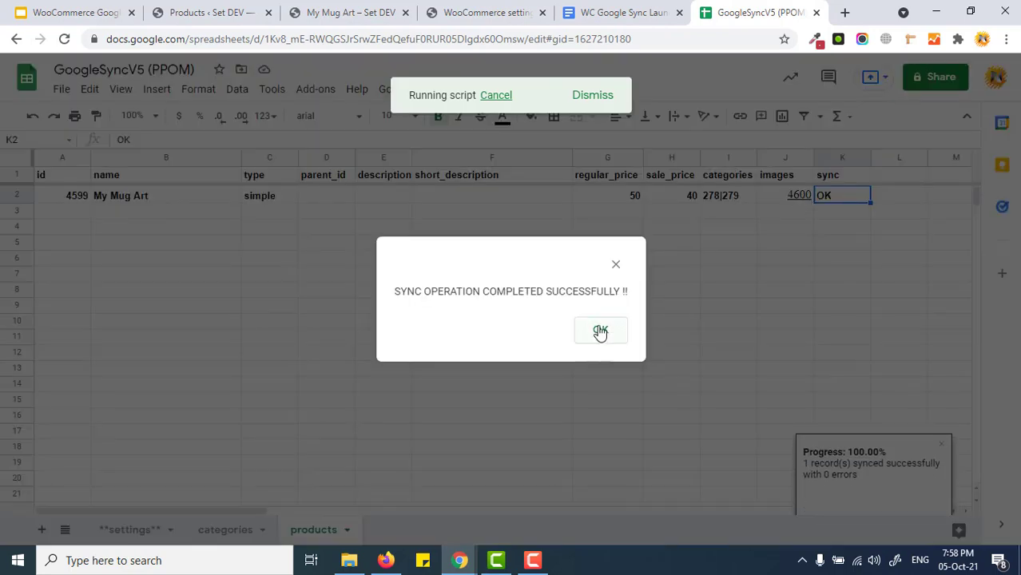
{"action": "left_click", "coordinate": [599, 331]}
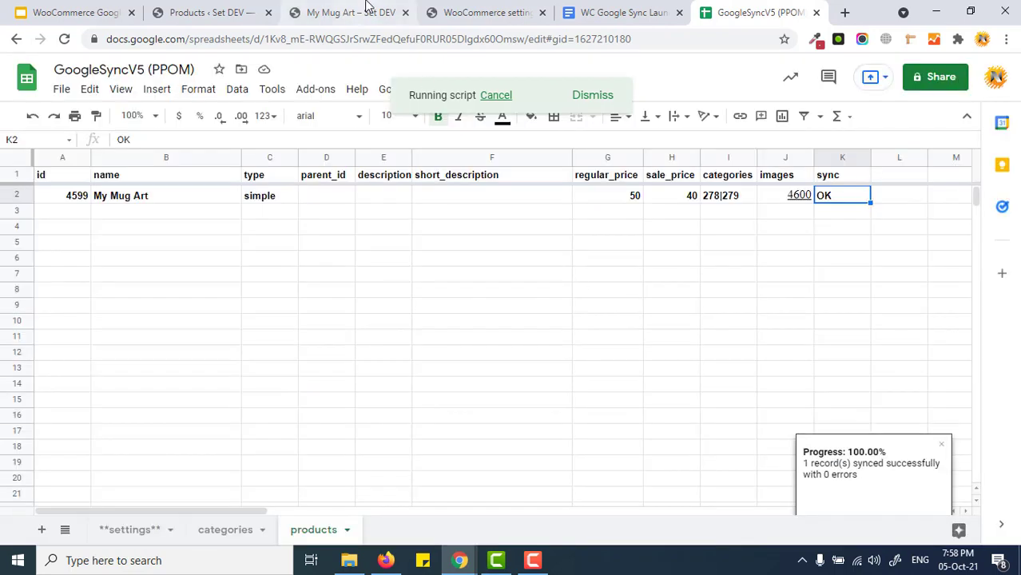
Step: Reload the My Mug Art store page to check its categories, and return to the spreadsheet
{"action": "left_click", "coordinate": [456, 12]}
{"action": "left_click", "coordinate": [351, 12]}
{"action": "left_click", "coordinate": [64, 39]}
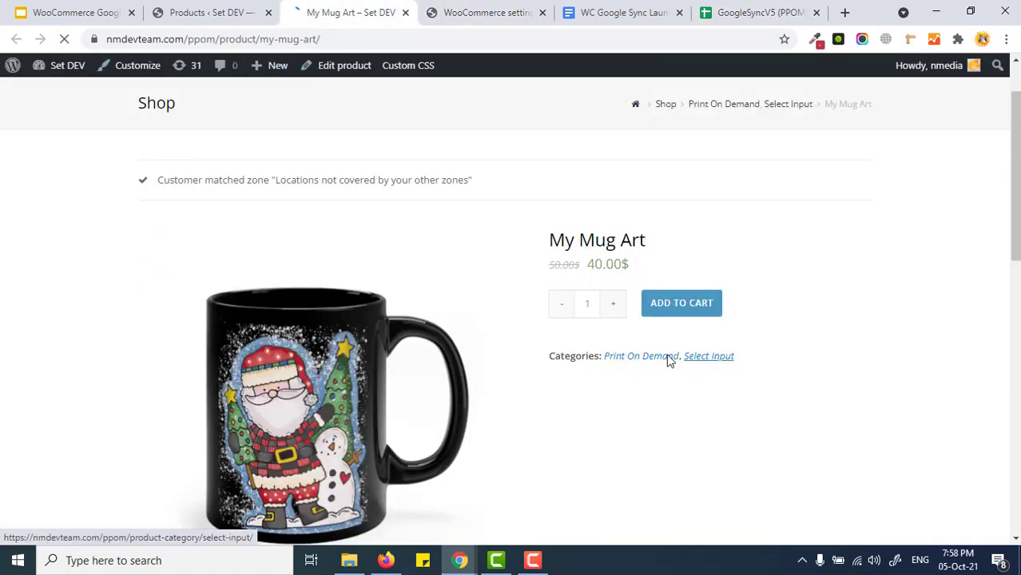
{"action": "left_click", "coordinate": [758, 14]}
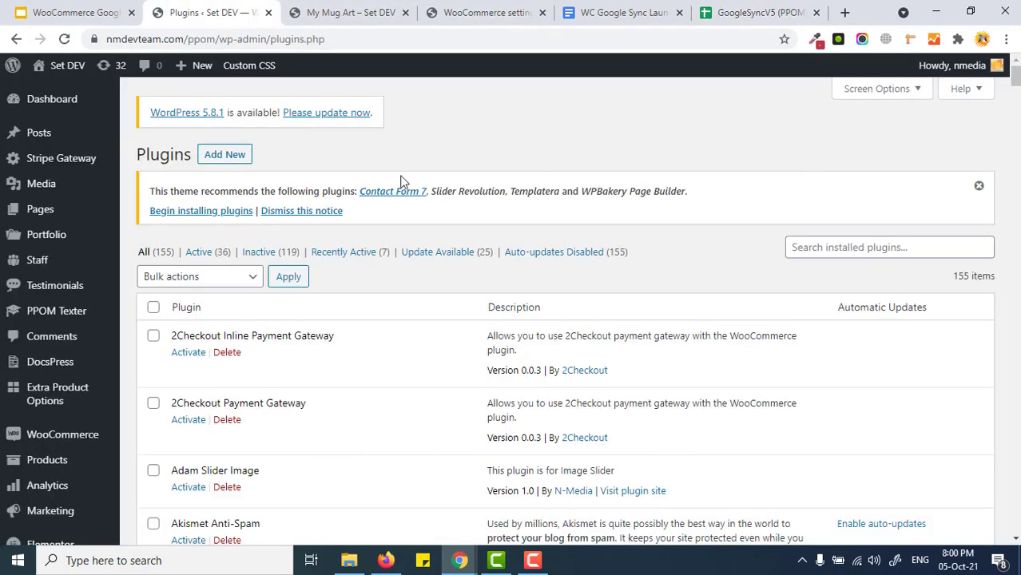
Step: Search for googlesync among the new plugins that can be added to the WordPress site
{"action": "left_click", "coordinate": [223, 155]}
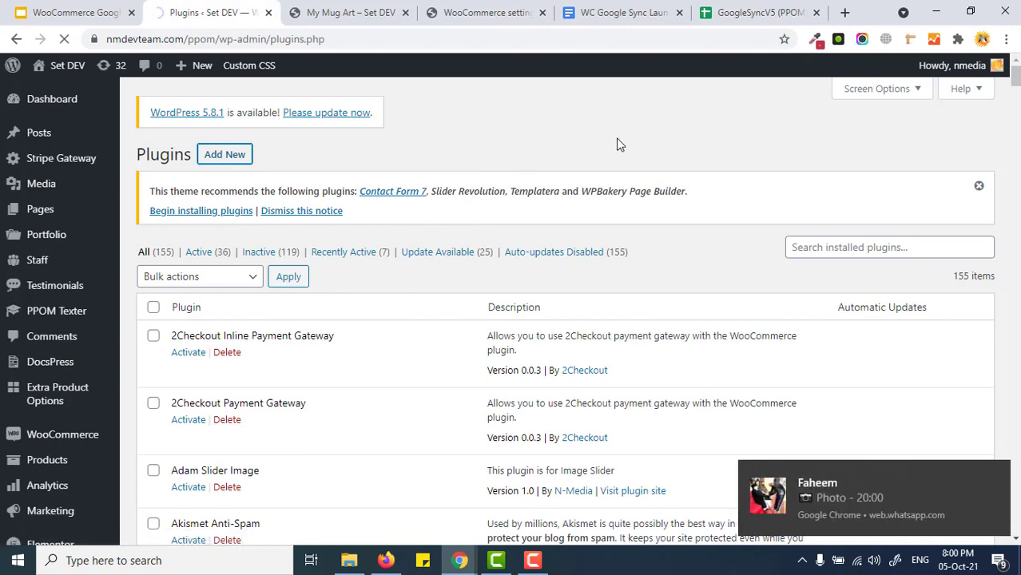
{"action": "left_click", "coordinate": [995, 476]}
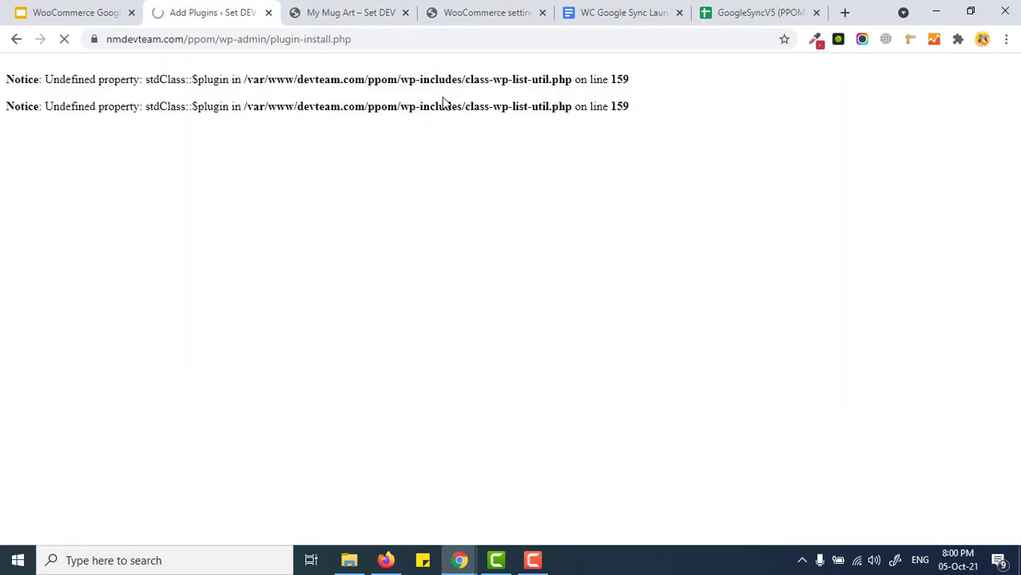
{"action": "scroll", "coordinate": [826, 162], "scroll_direction": "down", "scroll_amount": 2}
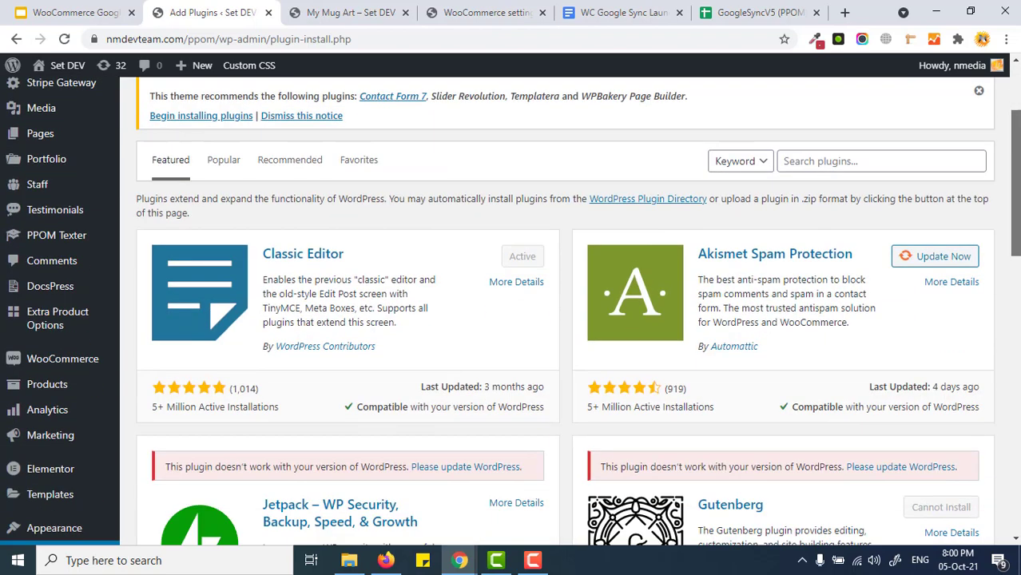
{"action": "left_click", "coordinate": [892, 158]}
{"action": "type", "text": "googlesync"}
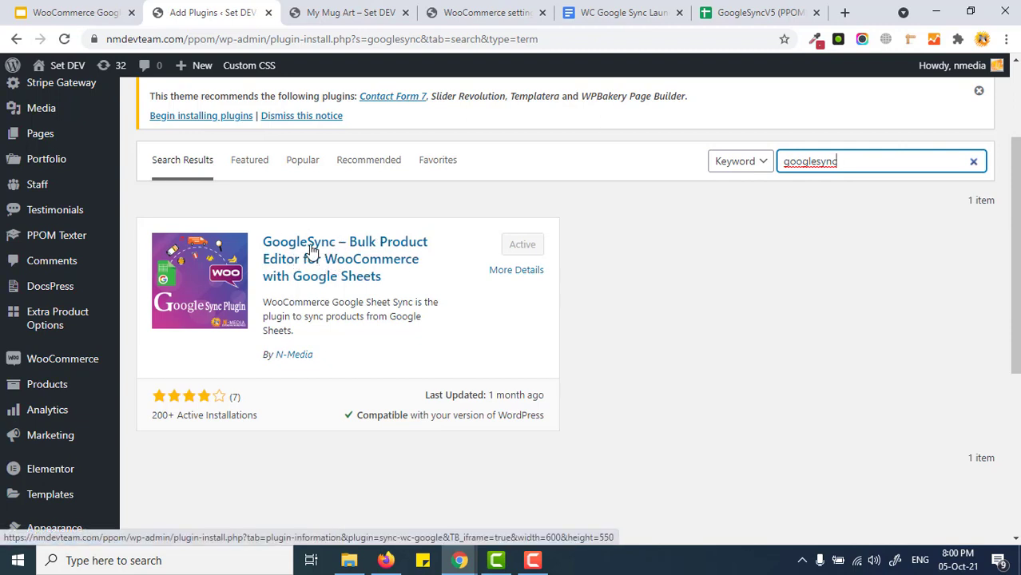
Step: Start authorizing the Google account from the Google Sync section of the WooCommerce settings
{"action": "left_click", "coordinate": [476, 18]}
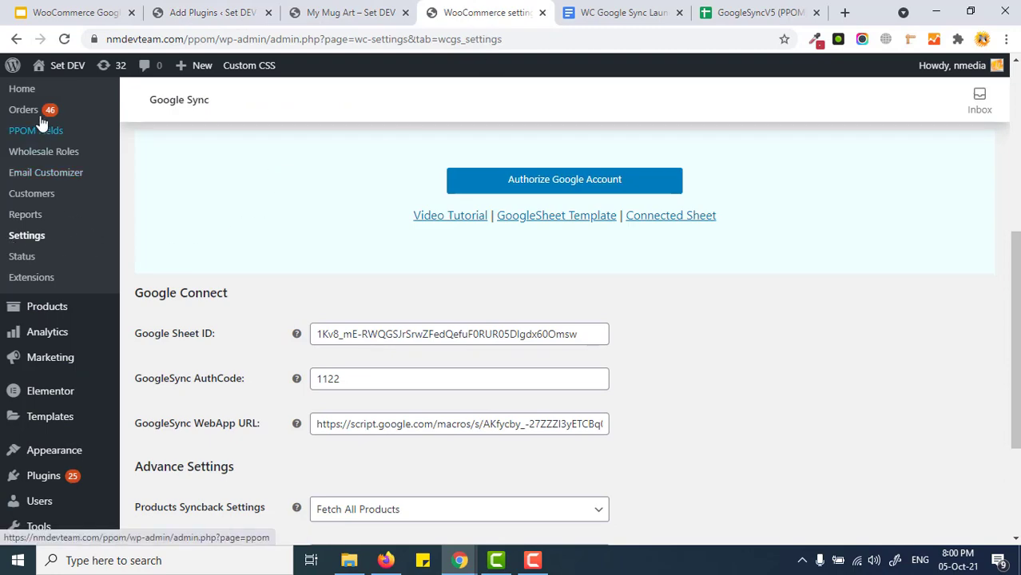
{"action": "scroll", "coordinate": [50, 144], "scroll_direction": "up", "scroll_amount": 1}
{"action": "scroll", "coordinate": [372, 275], "scroll_direction": "up", "scroll_amount": 2}
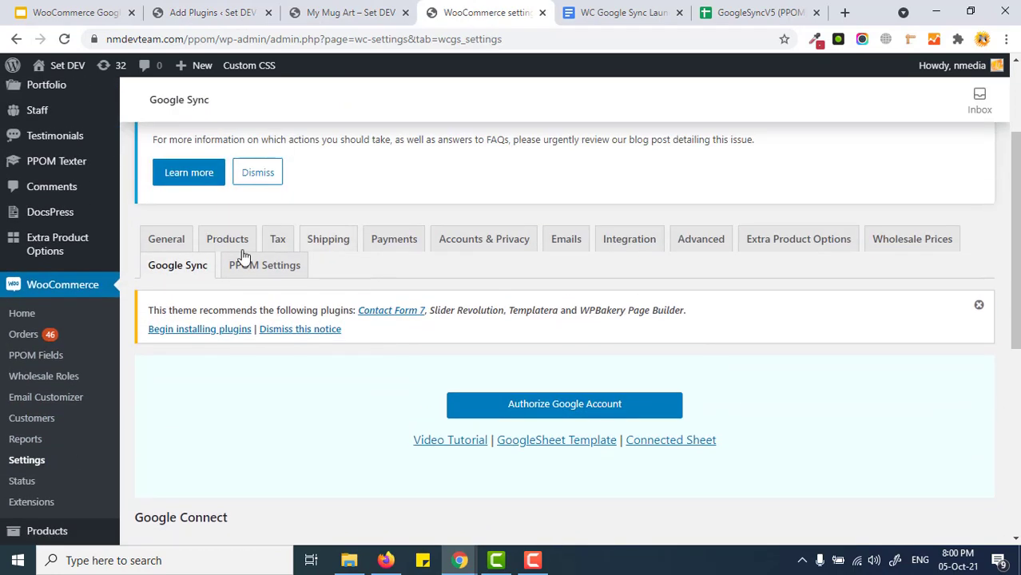
{"action": "scroll", "coordinate": [591, 280], "scroll_direction": "down", "scroll_amount": 2}
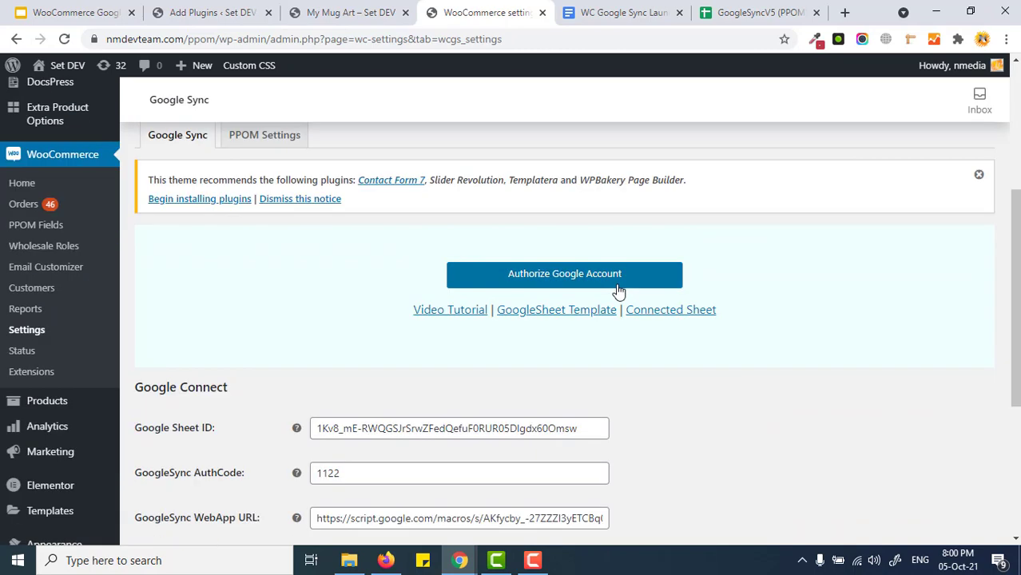
{"action": "left_click", "coordinate": [616, 286]}
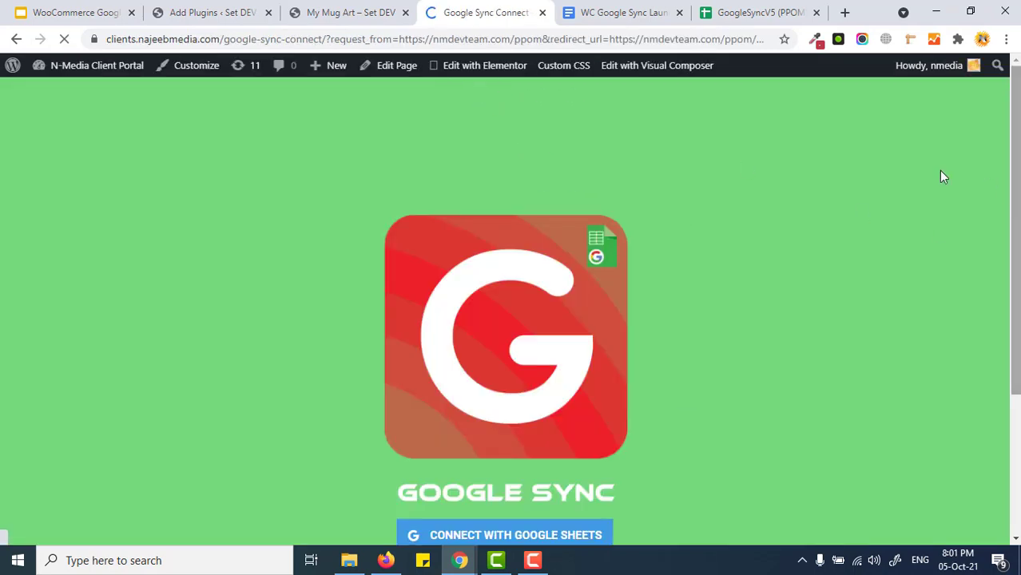
Step: Connect the store with Google Sheets using the company Google account and allow access to its spreadsheets
{"action": "left_click_drag", "start_coordinate": [1019, 161], "coordinate": [1019, 193]}
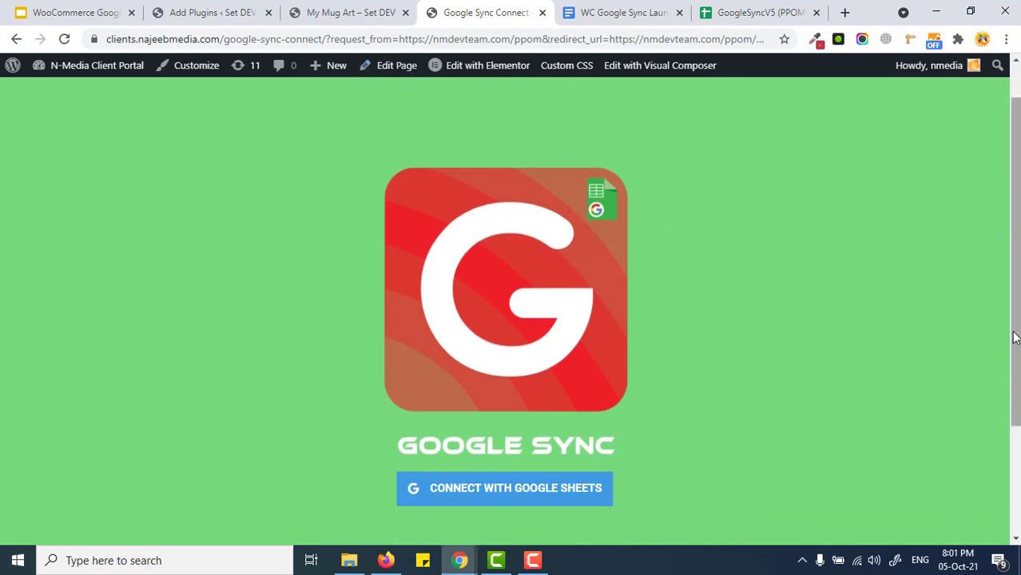
{"action": "left_click_drag", "start_coordinate": [1017, 339], "coordinate": [1017, 359]}
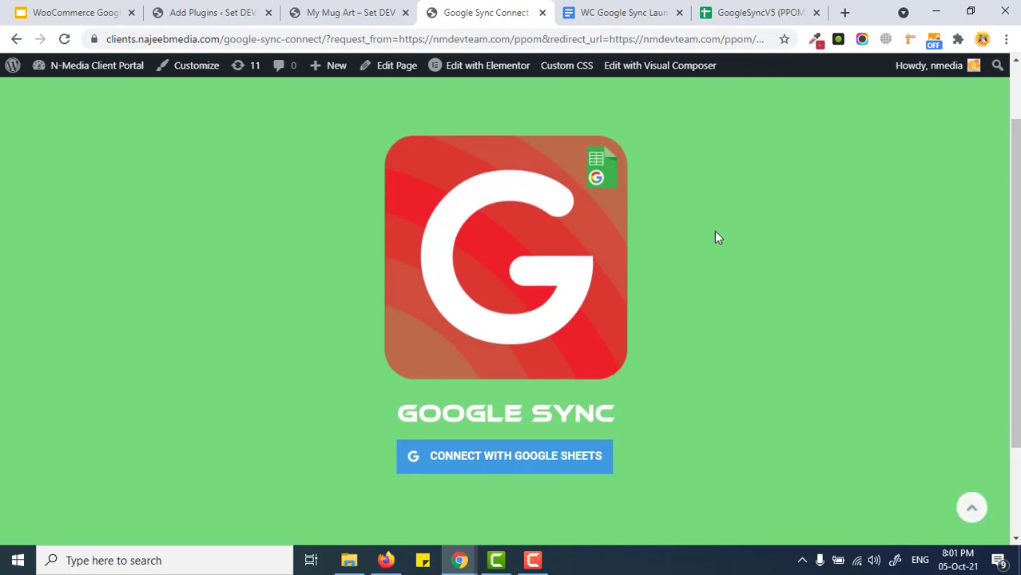
{"action": "left_click_drag", "start_coordinate": [1017, 262], "coordinate": [1016, 264]}
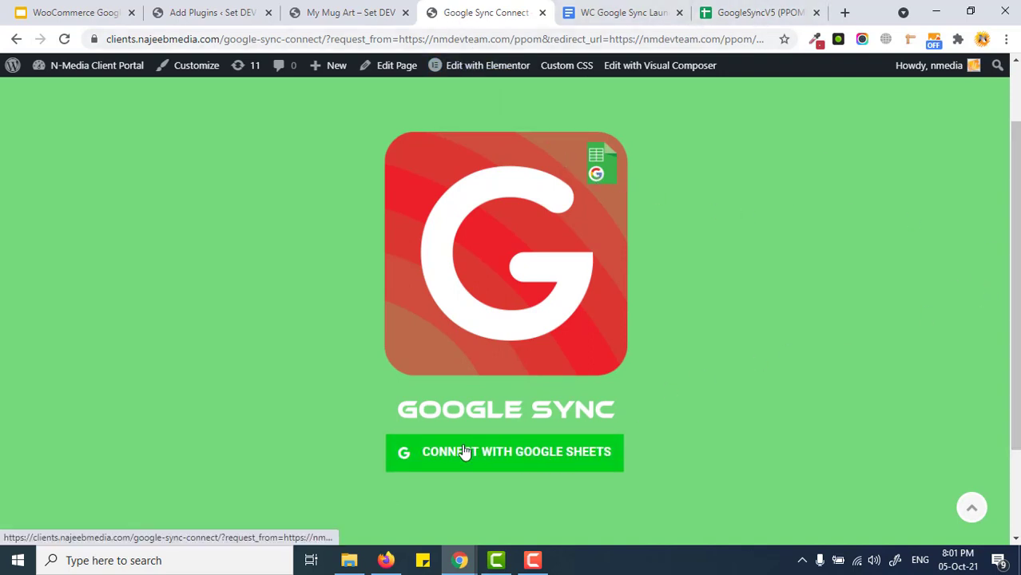
{"action": "left_click", "coordinate": [518, 470]}
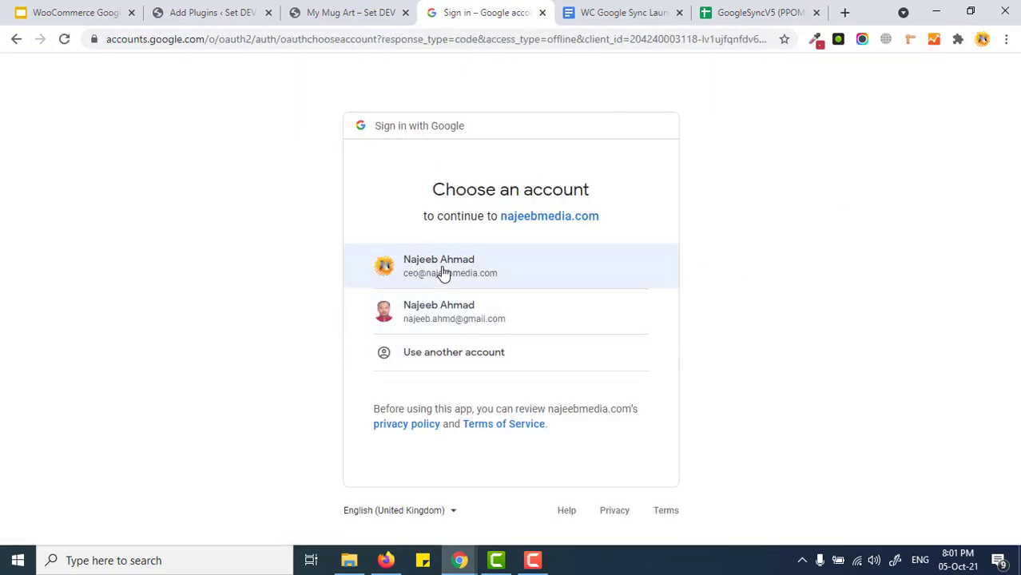
{"action": "left_click", "coordinate": [488, 276]}
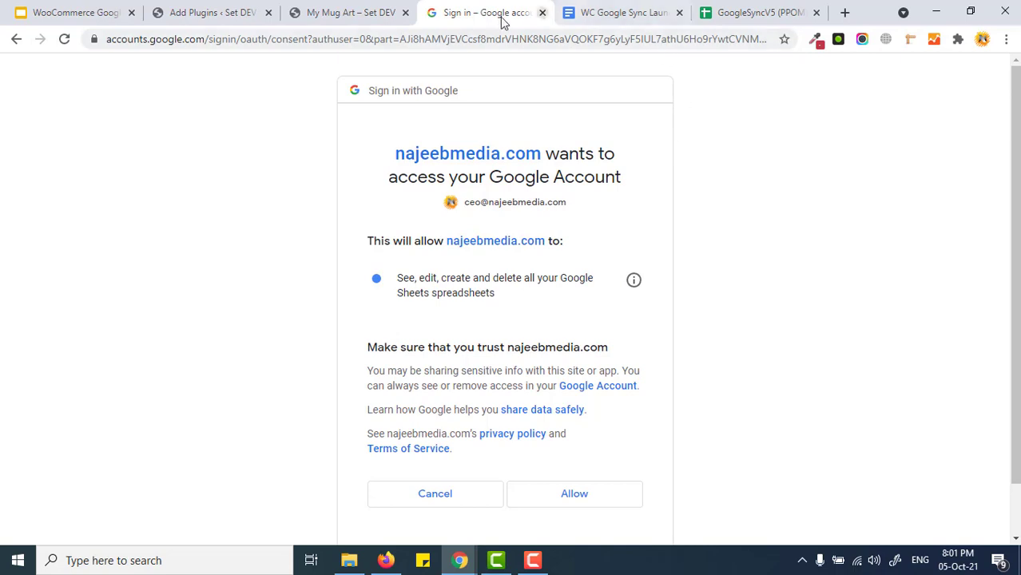
{"action": "left_click", "coordinate": [610, 501]}
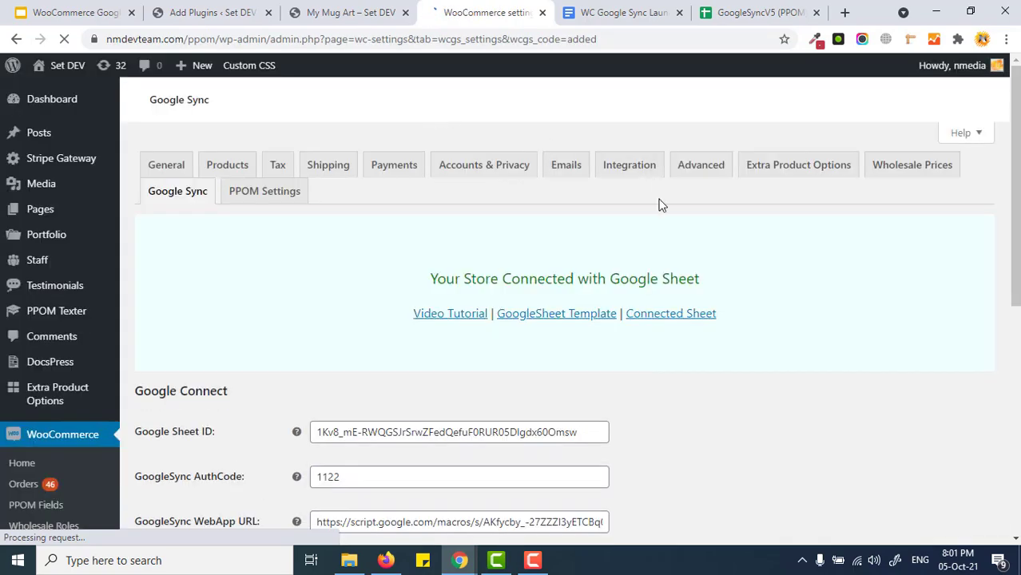
Step: Open the GoogleSheet Template linked in the Google Sync settings, look at its option for making a copy, and close the template
{"action": "scroll", "coordinate": [468, 231], "scroll_direction": "down", "scroll_amount": 4}
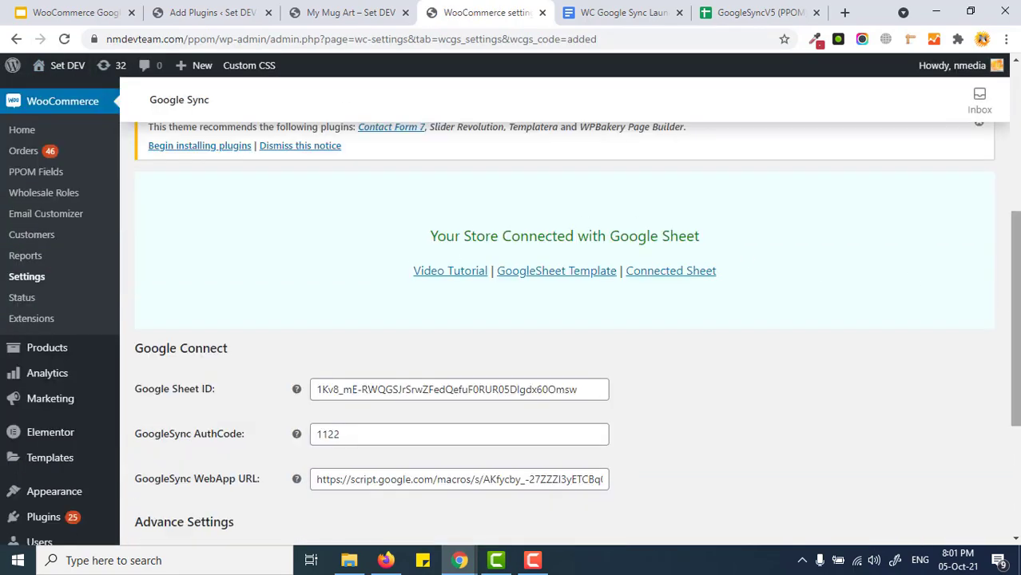
{"action": "scroll", "coordinate": [715, 314], "scroll_direction": "down", "scroll_amount": 1}
{"action": "scroll", "coordinate": [1019, 312], "scroll_direction": "down", "scroll_amount": 1}
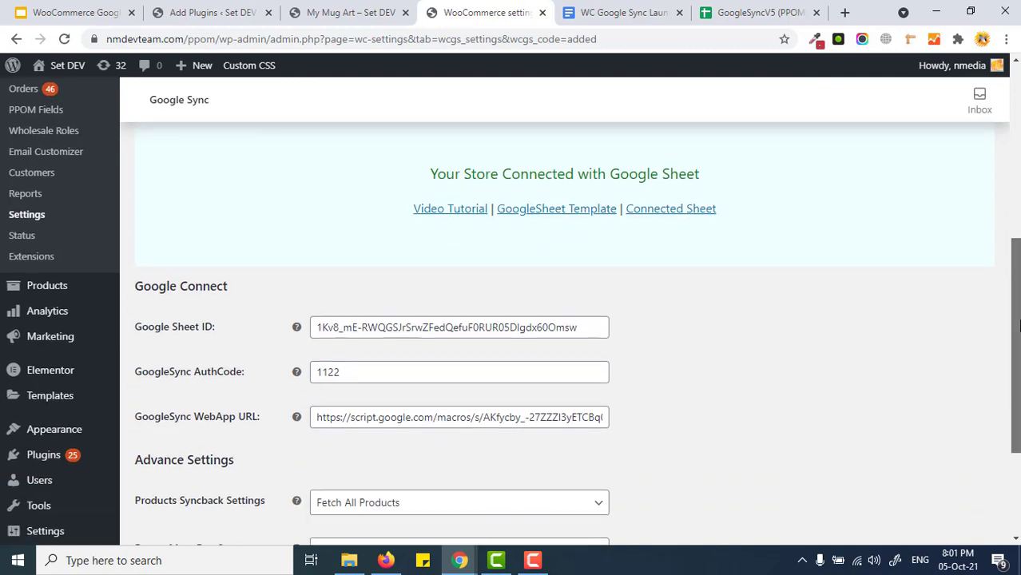
{"action": "scroll", "coordinate": [1019, 311], "scroll_direction": "up", "scroll_amount": 2}
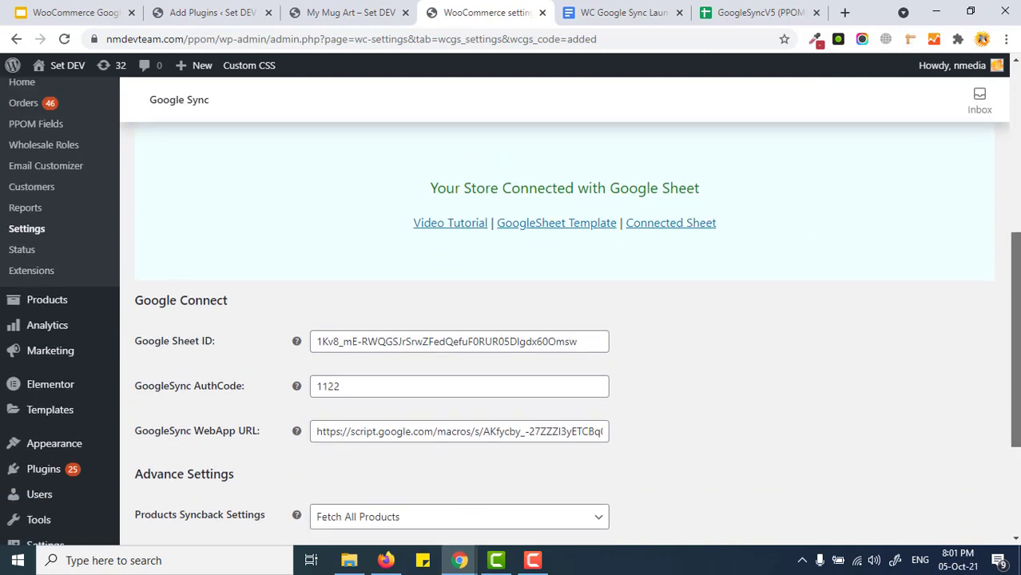
{"action": "scroll", "coordinate": [1014, 312], "scroll_direction": "down", "scroll_amount": 1}
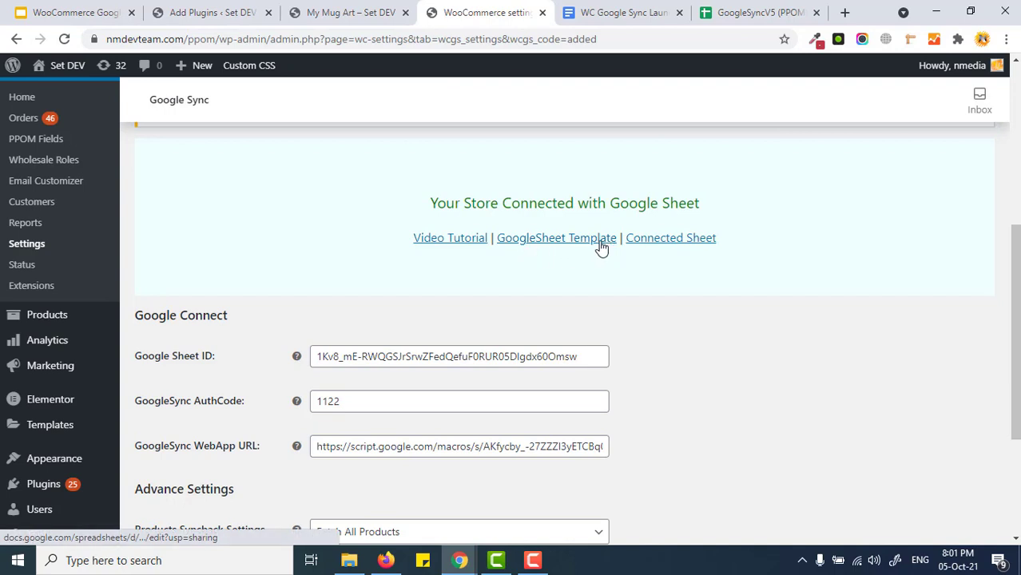
{"action": "left_click", "coordinate": [558, 239]}
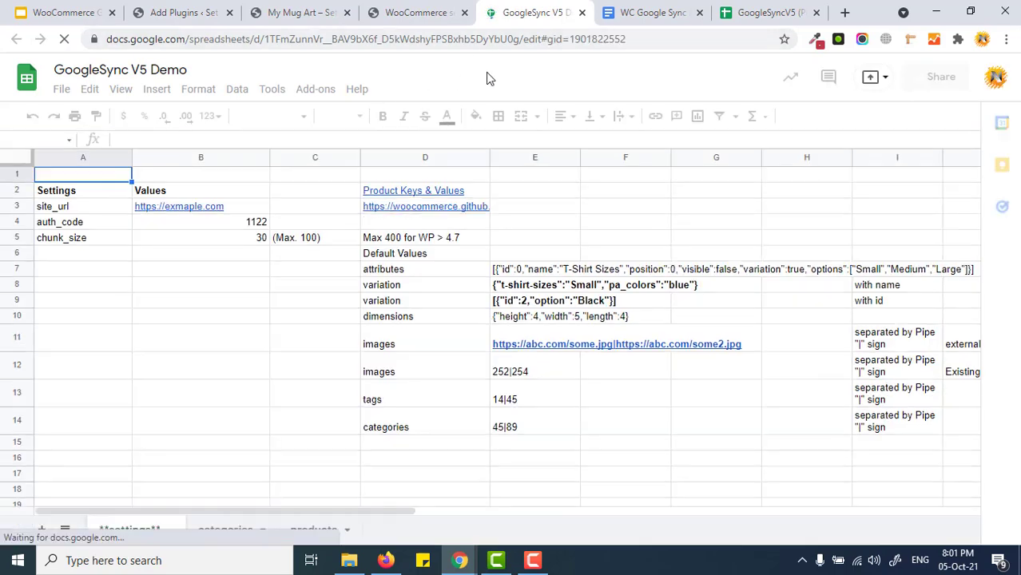
{"action": "left_click", "coordinate": [62, 90]}
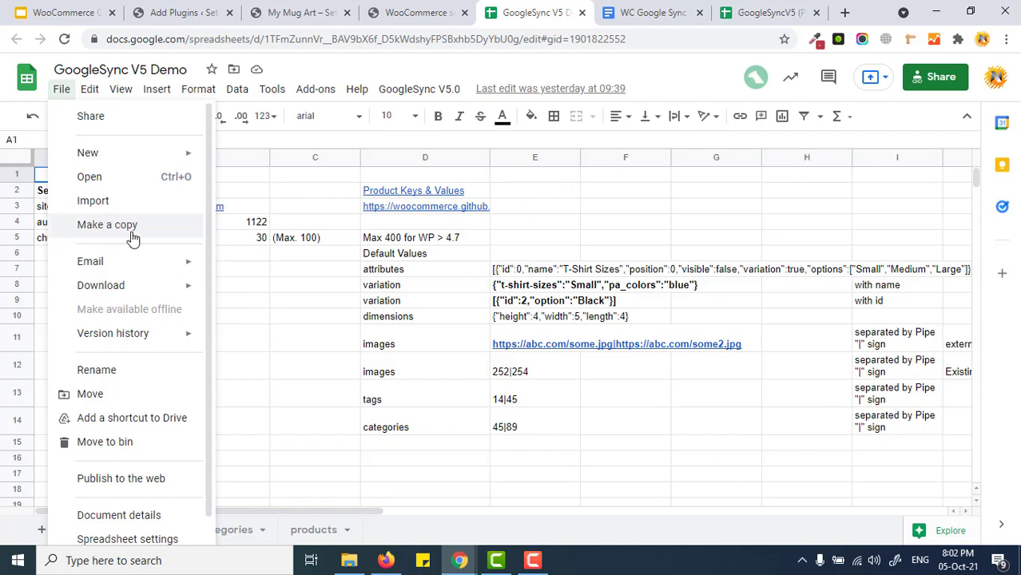
{"action": "left_click", "coordinate": [582, 12]}
Step: Copy the GoogleSyncV5 (PPOM) spreadsheet's ID from its web address and select the Google Sheet ID value in the WooCommerce settings
{"action": "left_click", "coordinate": [644, 13]}
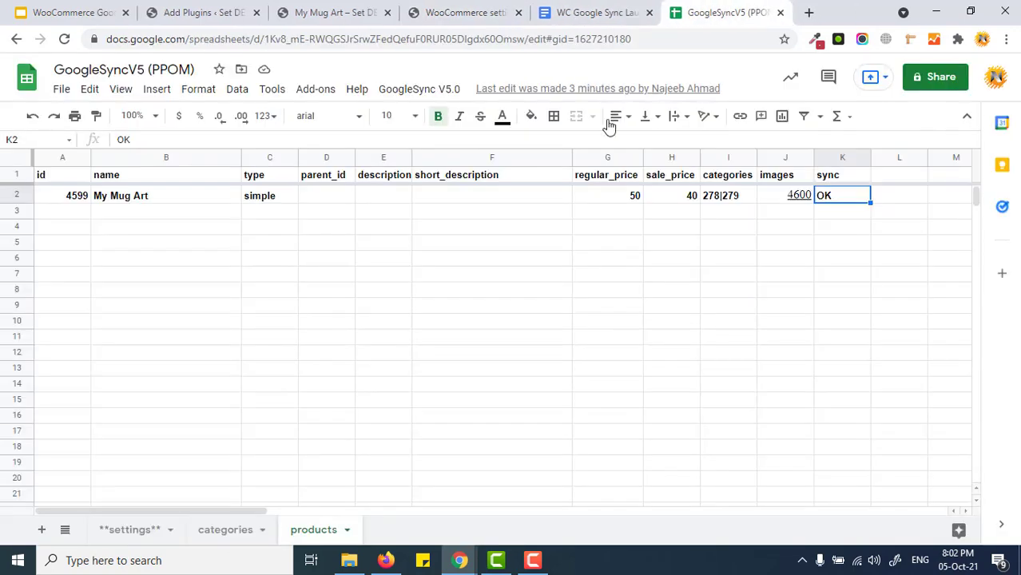
{"action": "left_click_drag", "start_coordinate": [266, 38], "coordinate": [525, 38]}
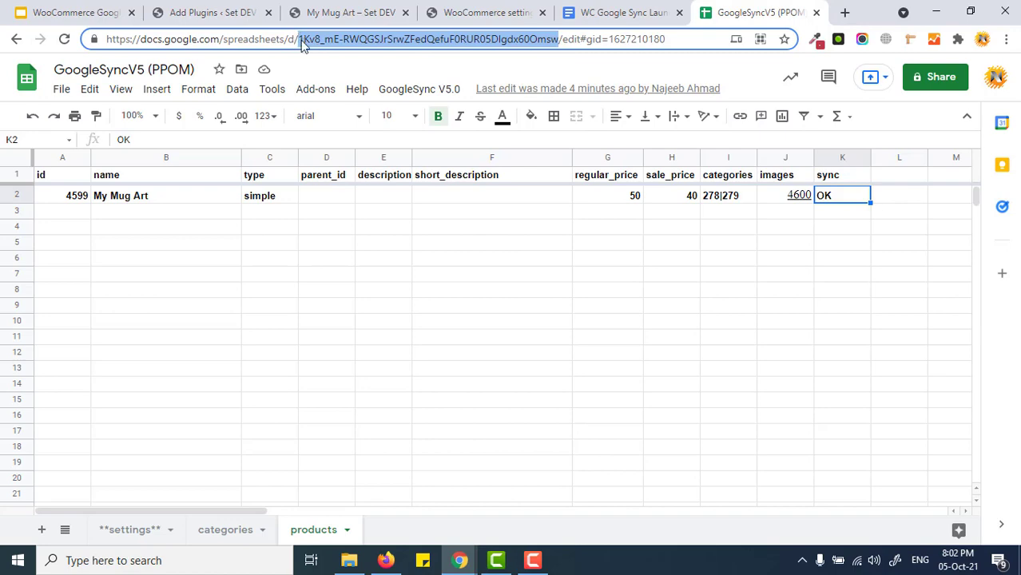
{"action": "right_click", "coordinate": [354, 41]}
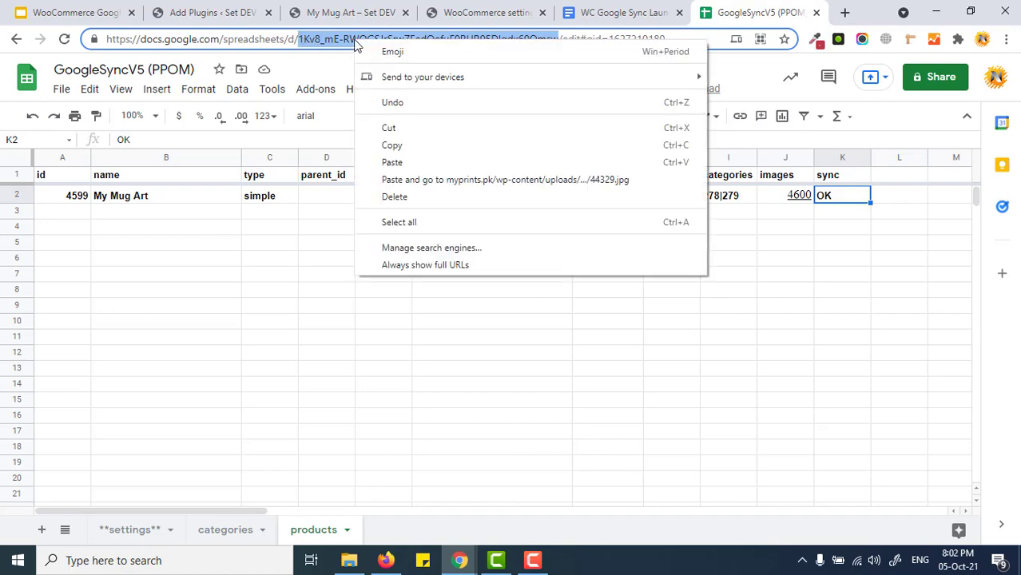
{"action": "left_click", "coordinate": [383, 145]}
{"action": "left_click", "coordinate": [364, 11]}
{"action": "left_click", "coordinate": [452, 12]}
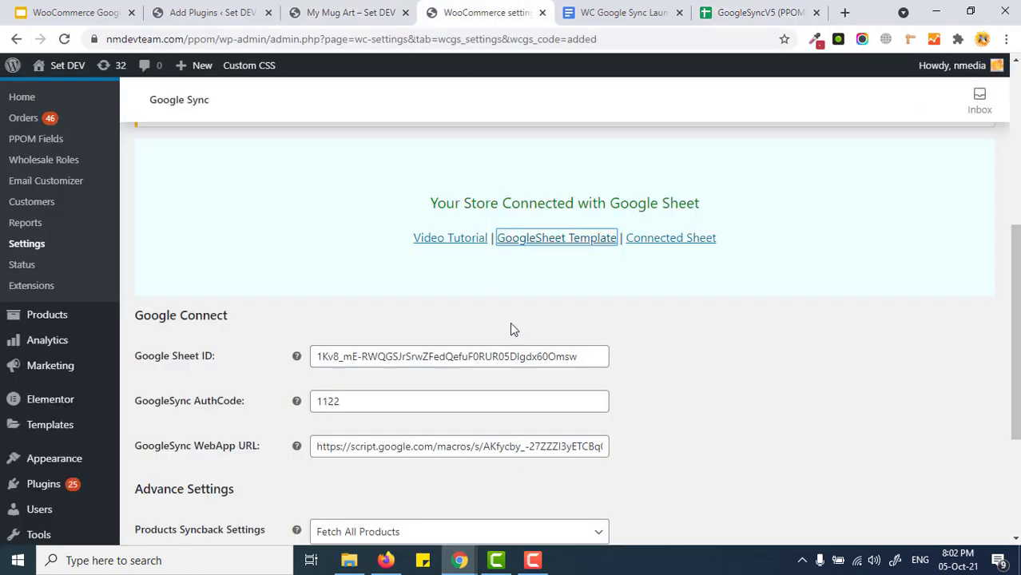
{"action": "triple_click", "coordinate": [581, 361]}
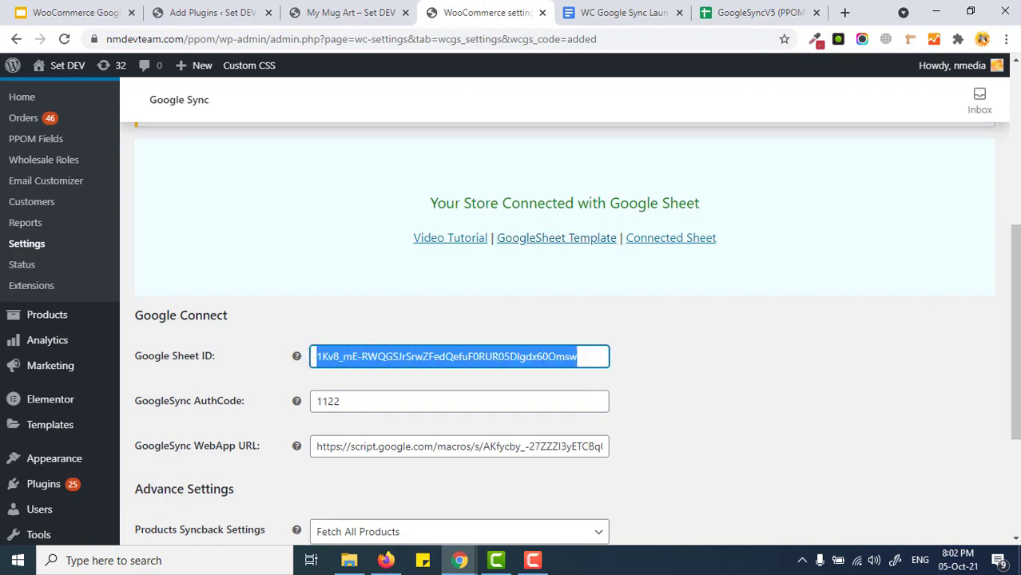
Step: Enter a new authorization code as the auth_code value in the settings sheet of GoogleSyncV5 (PPOM)
{"action": "left_click", "coordinate": [735, 20]}
{"action": "left_click", "coordinate": [136, 531]}
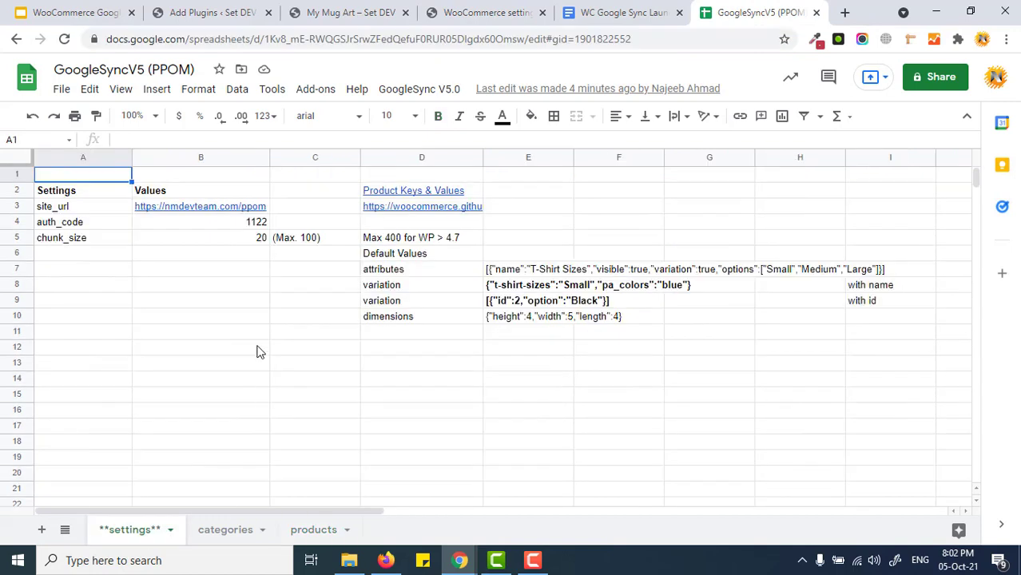
{"action": "left_click", "coordinate": [78, 207]}
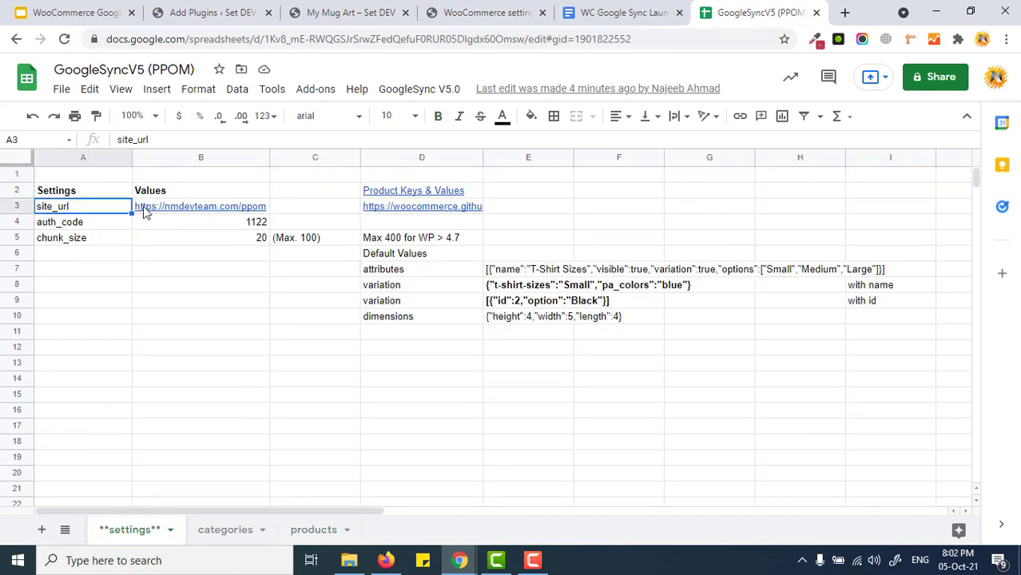
{"action": "left_click", "coordinate": [246, 226]}
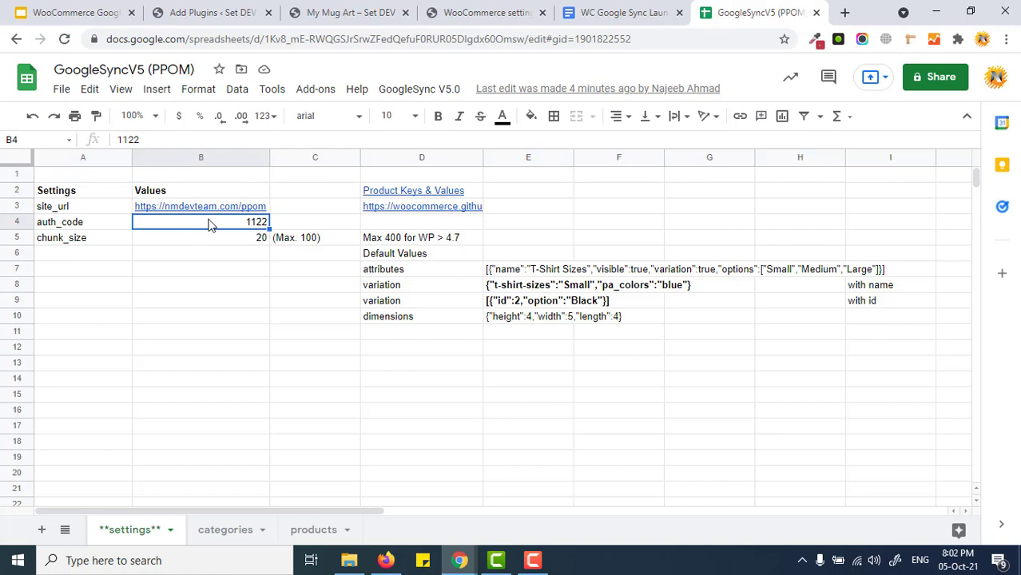
{"action": "type", "text": "5555"}
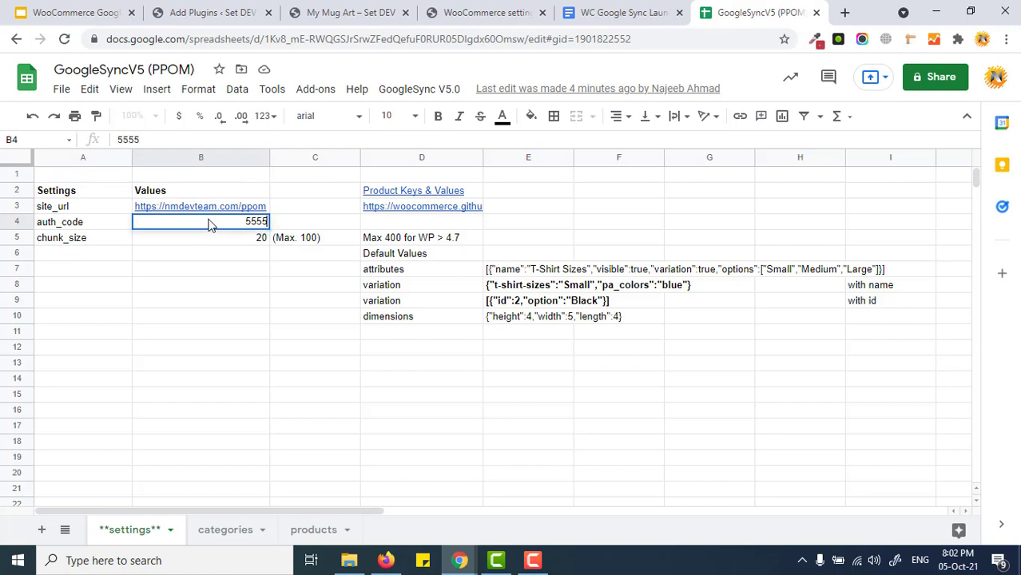
{"action": "key", "text": "Tab"}
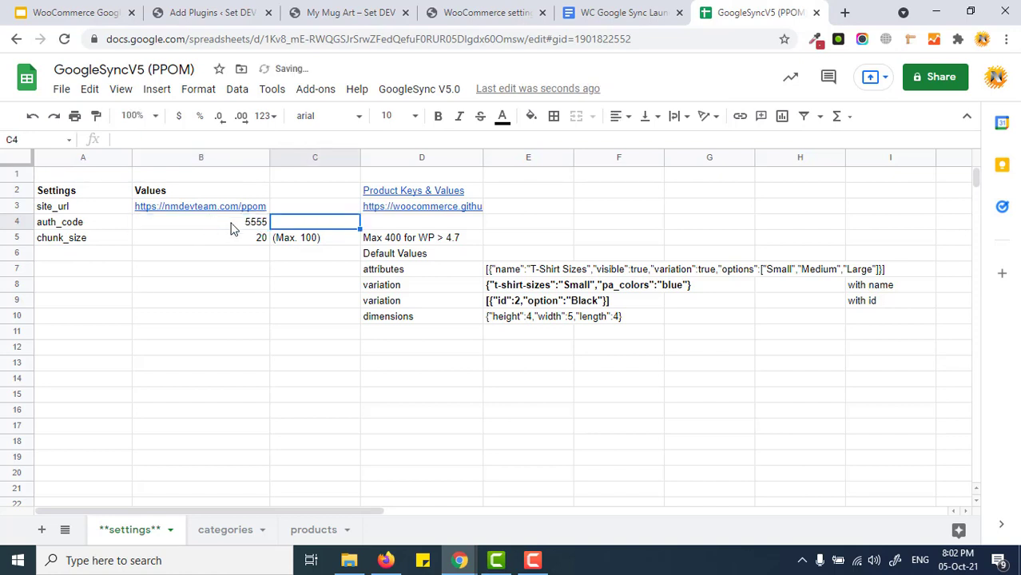
Step: Copy the auth_code value from the spreadsheet and enter the same code as GoogleSync AuthCode in the WooCommerce settings
{"action": "left_click", "coordinate": [234, 229]}
{"action": "key", "text": "ctrl+c"}
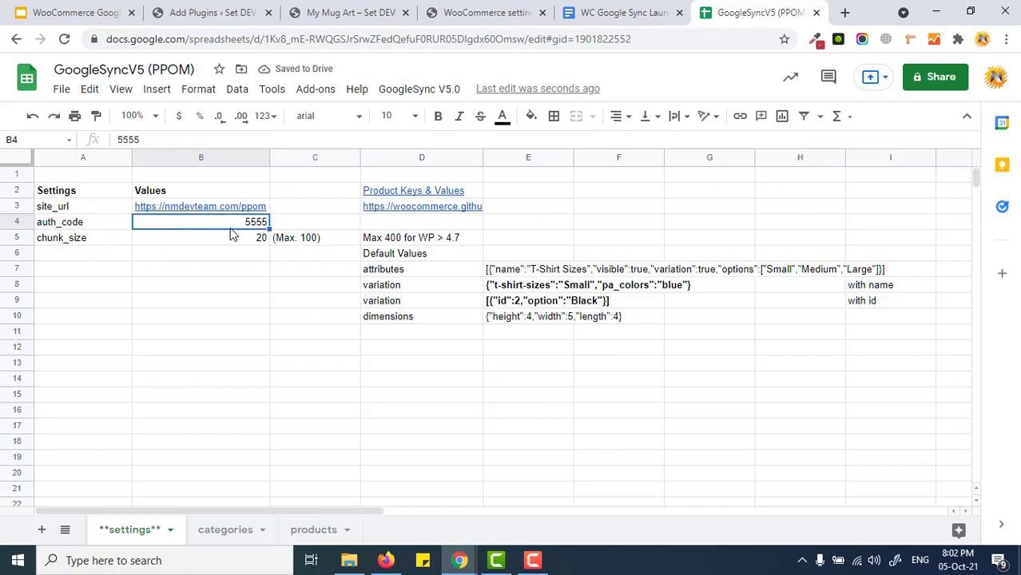
{"action": "left_click", "coordinate": [517, 14]}
{"action": "key", "text": "Tab"}
{"action": "type", "text": "5555"}
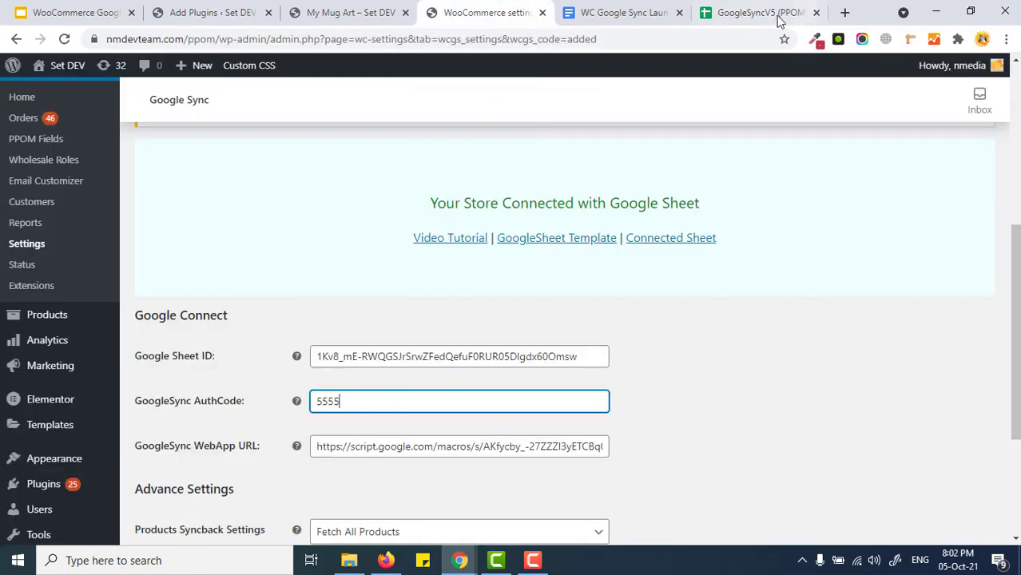
Step: Try to connect the GoogleSyncV5 (PPOM) spreadsheet to the store with Connect Sheet
{"action": "left_click", "coordinate": [805, 16]}
{"action": "left_click", "coordinate": [449, 93]}
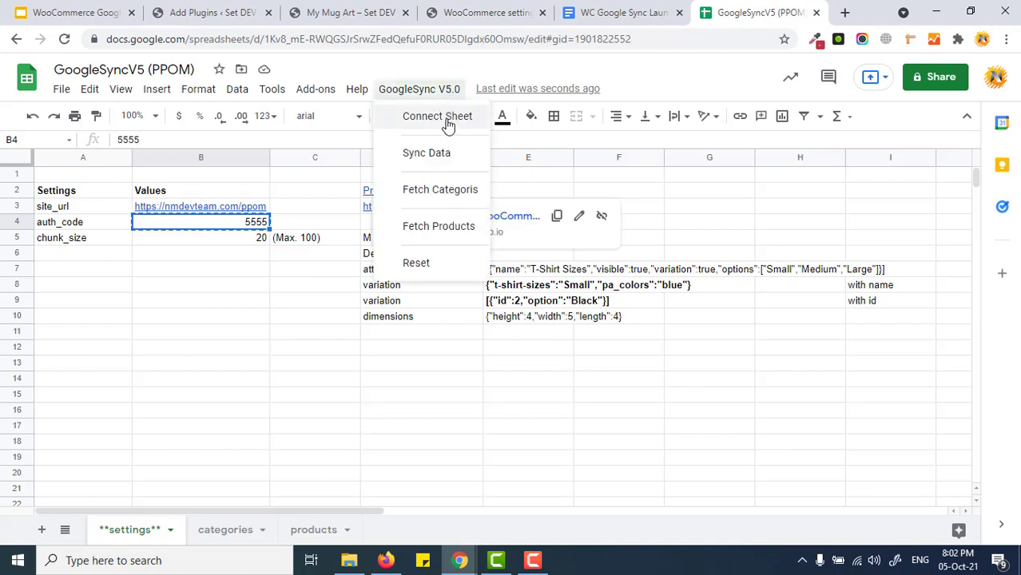
{"action": "left_click", "coordinate": [448, 124]}
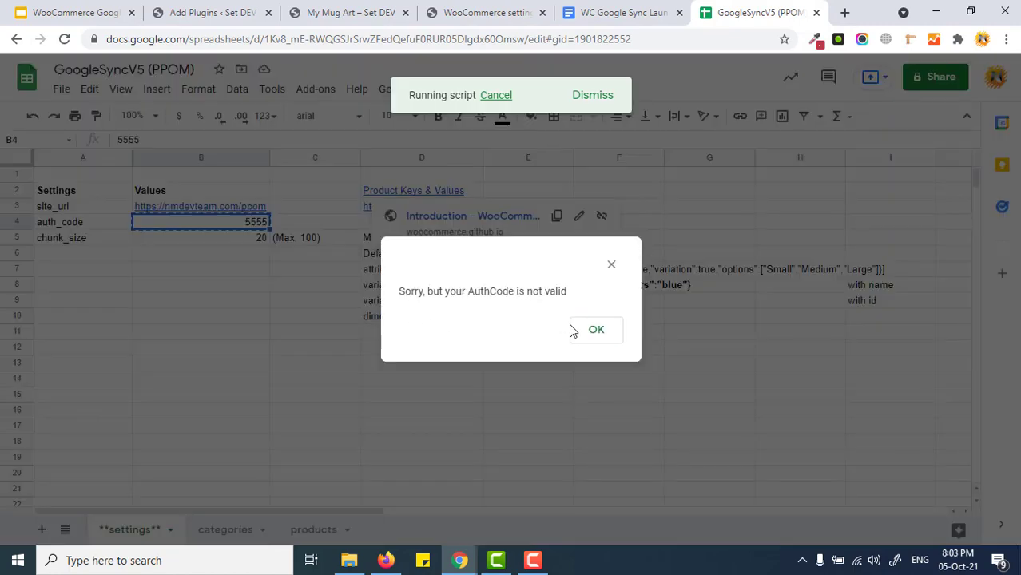
{"action": "left_click", "coordinate": [591, 331]}
Step: Save the changed Google Sync settings in WooCommerce
{"action": "left_click", "coordinate": [481, 13]}
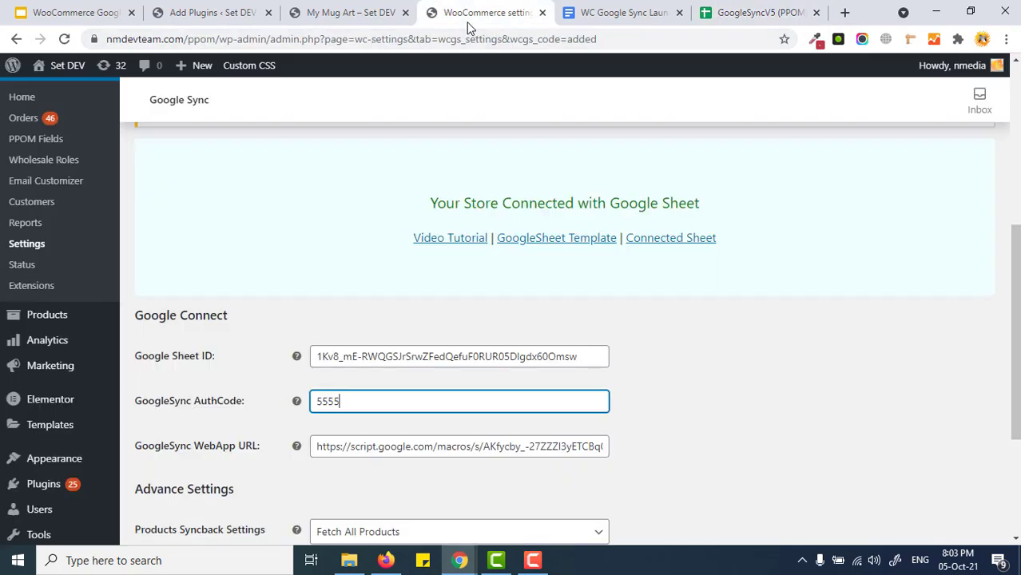
{"action": "scroll", "coordinate": [429, 325], "scroll_direction": "down", "scroll_amount": 3}
{"action": "left_click", "coordinate": [177, 469]}
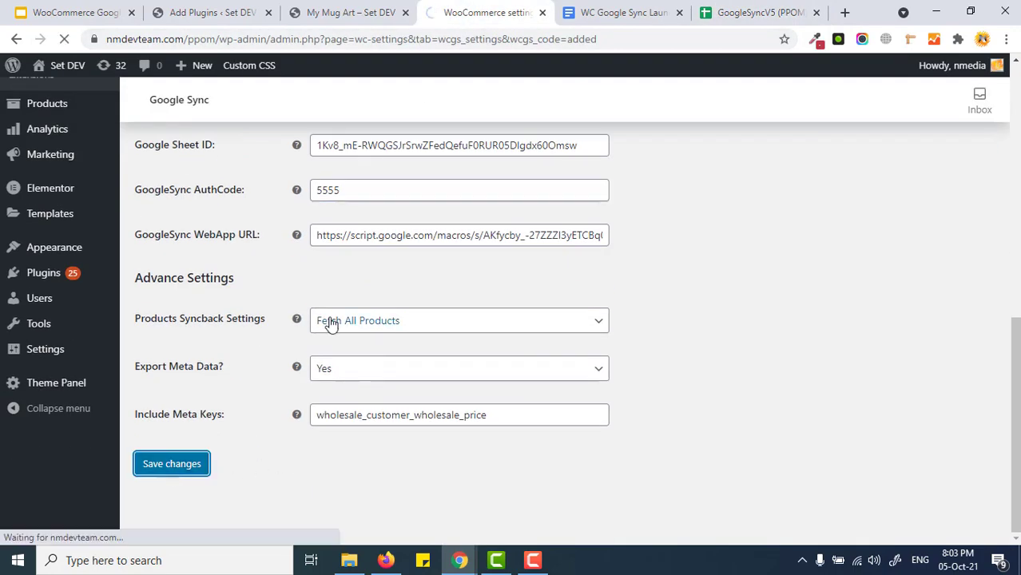
Step: Return to GoogleSyncV5 (PPOM), run Connect Sheet again and close the resulting message
{"action": "left_click", "coordinate": [757, 14]}
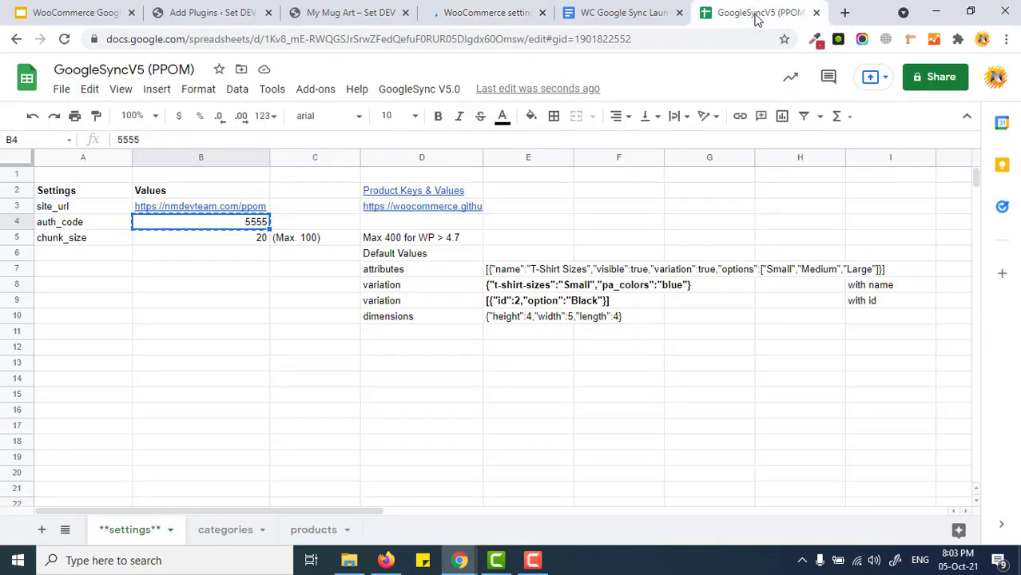
{"action": "left_click", "coordinate": [447, 90]}
{"action": "left_click", "coordinate": [442, 110]}
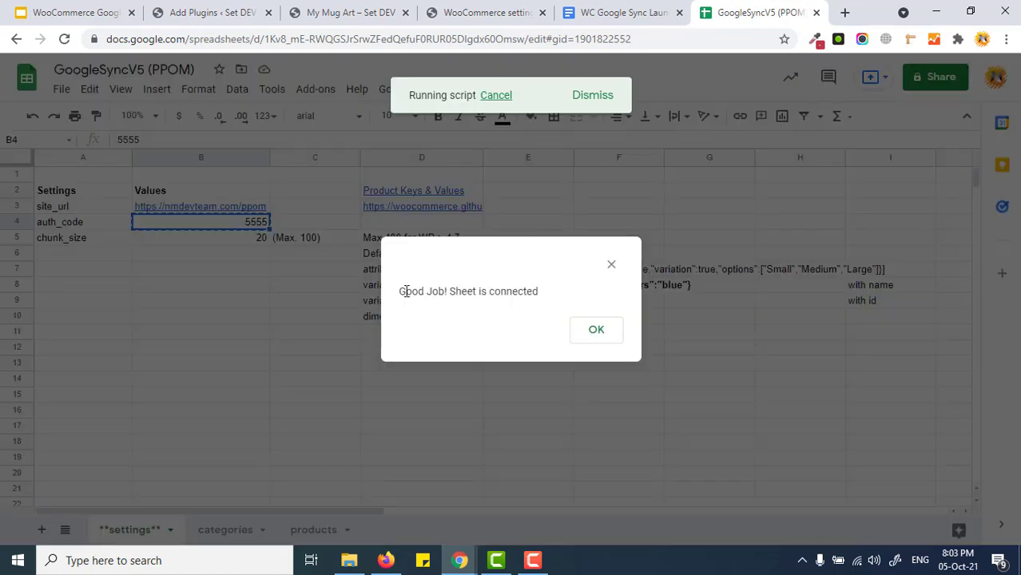
{"action": "left_click_drag", "start_coordinate": [398, 292], "coordinate": [547, 296]}
{"action": "left_click", "coordinate": [574, 334]}
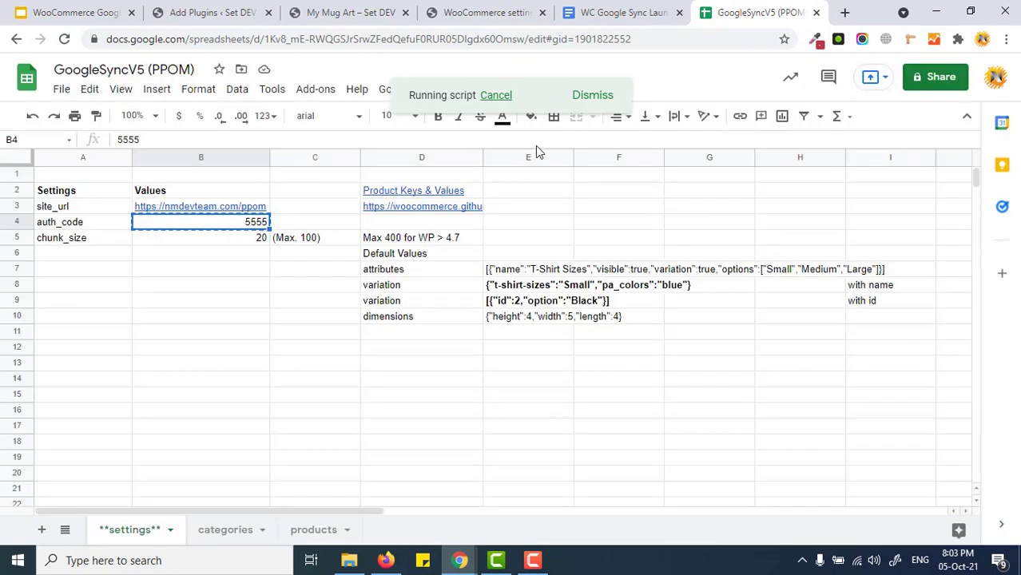
Step: On the products sheet, change the type of My Mug Art to variable
{"action": "left_click", "coordinate": [326, 529]}
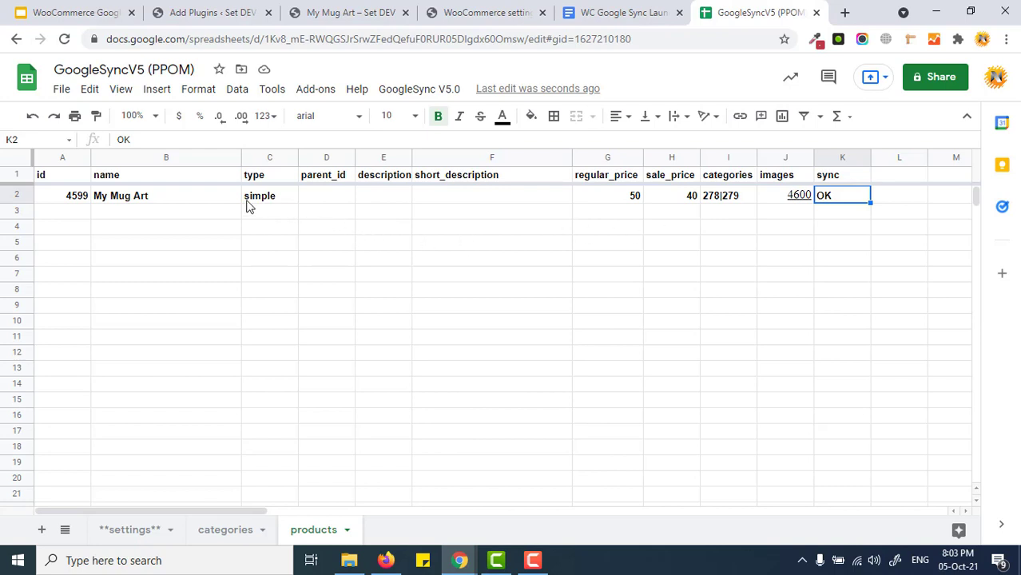
{"action": "left_click_drag", "start_coordinate": [200, 199], "coordinate": [823, 195]}
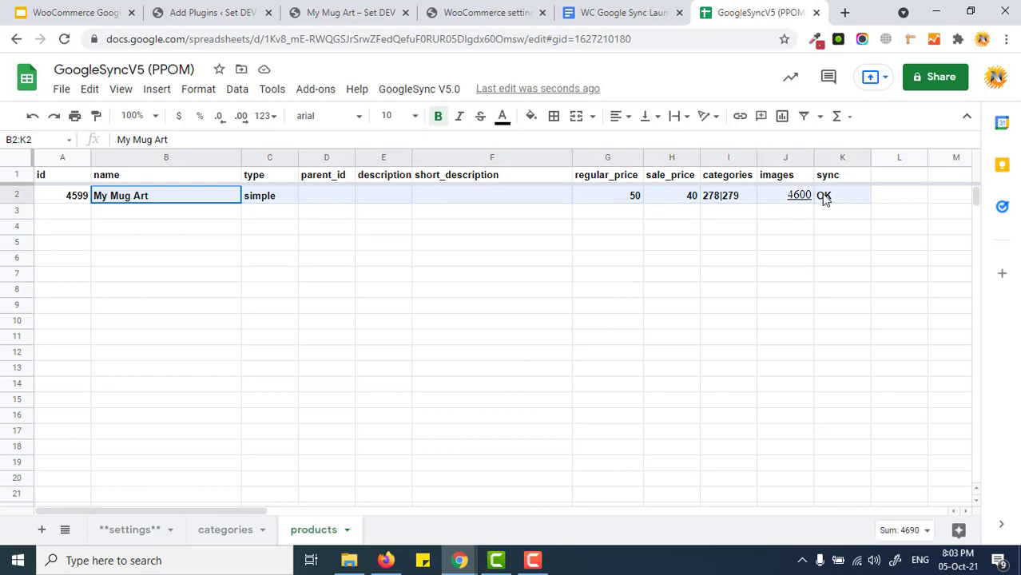
{"action": "left_click", "coordinate": [263, 217]}
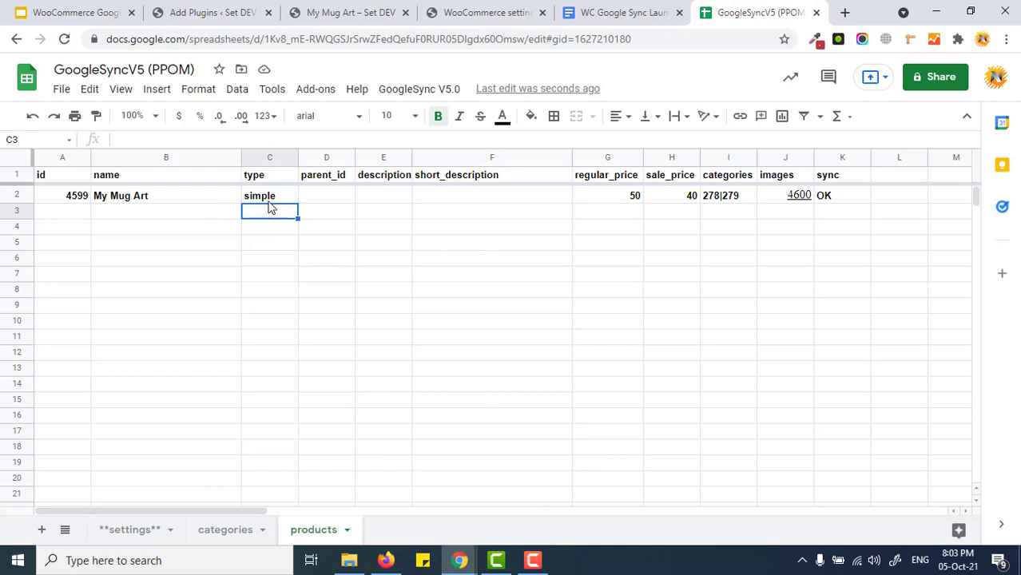
{"action": "left_click", "coordinate": [274, 201]}
{"action": "left_click", "coordinate": [230, 214]}
{"action": "left_click", "coordinate": [274, 201]}
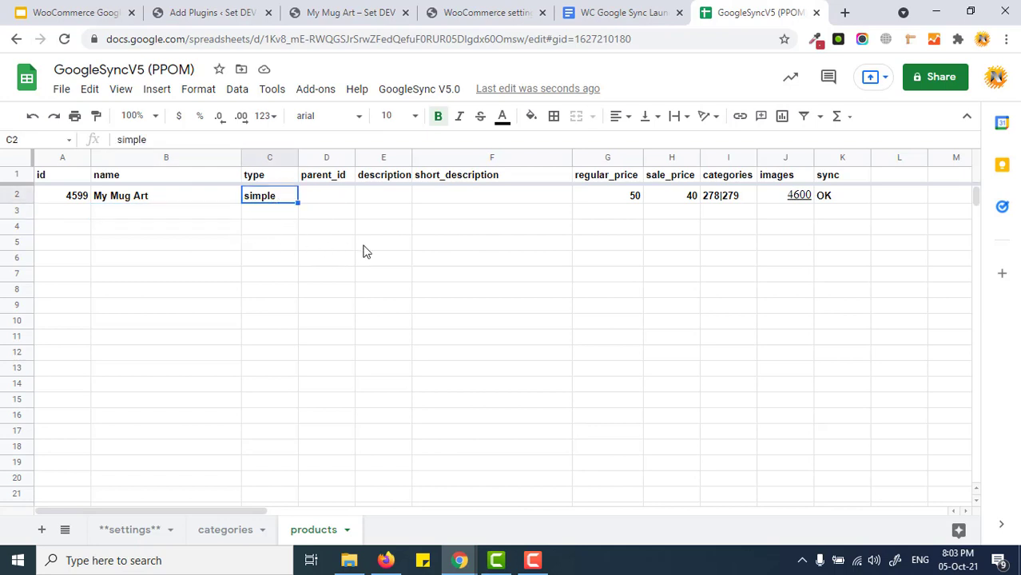
{"action": "type", "text": "variable"}
{"action": "key", "text": "Return"}
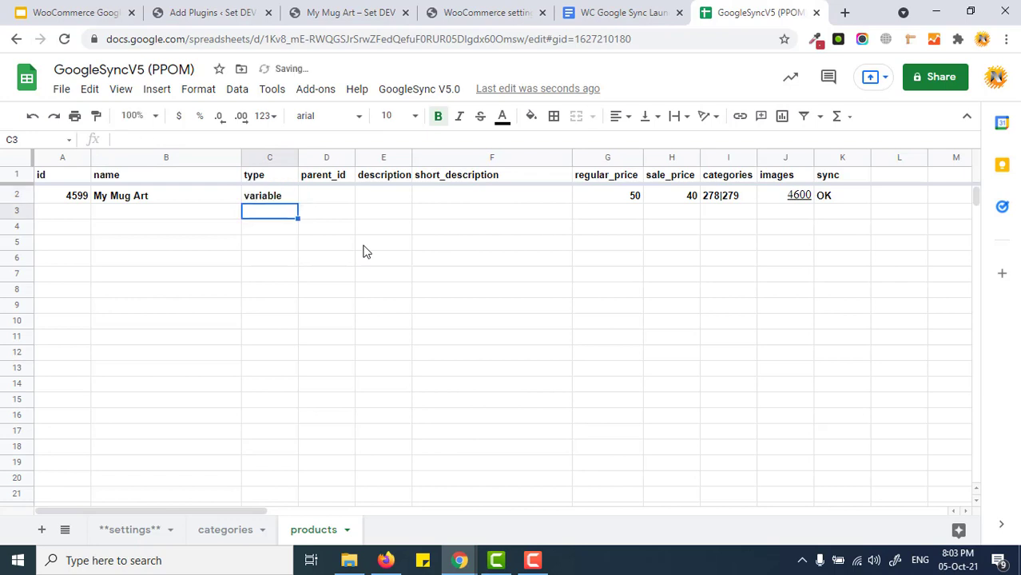
Step: Add a product row named Pub-G Mug with the type variation below My Mug Art
{"action": "key", "text": "Left"}
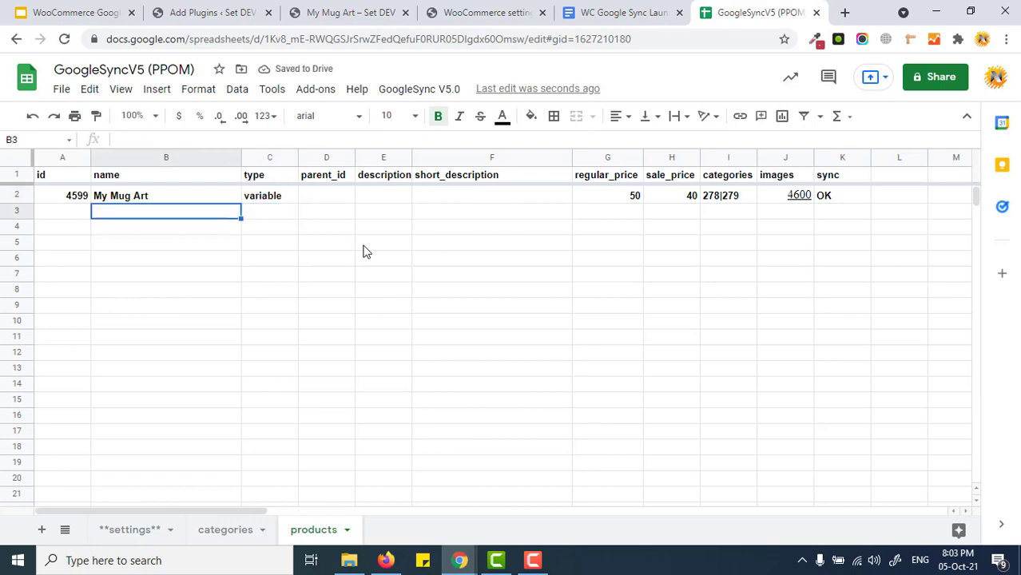
{"action": "type", "text": "ma"}
{"action": "key", "text": "BackSpace"}
{"action": "key", "text": "BackSpace"}
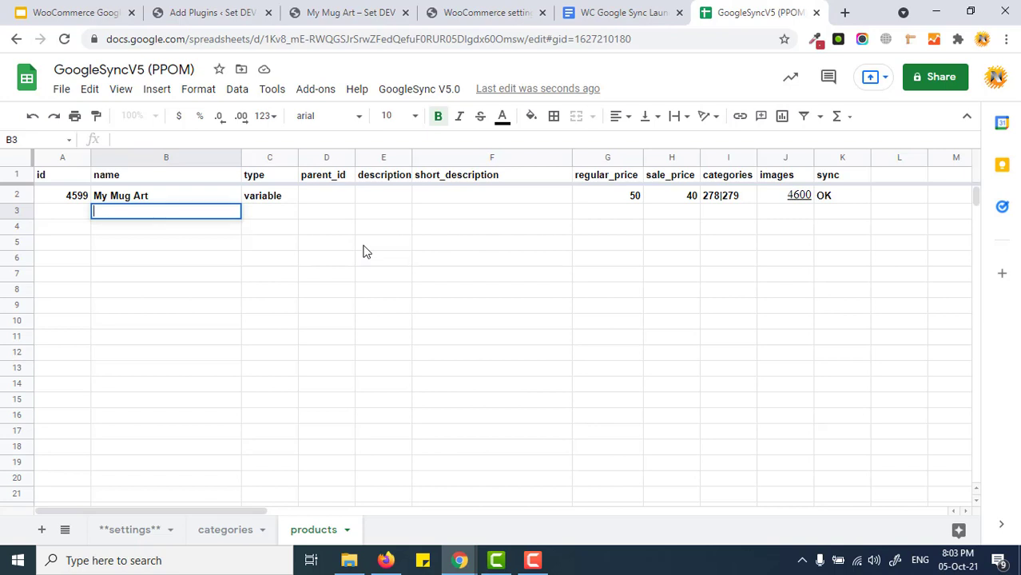
{"action": "type", "text": "M"}
{"action": "key", "text": "BackSpace"}
{"action": "key", "text": "BackSpace"}
{"action": "type", "text": "Pb"}
{"action": "key", "text": "BackSpace"}
{"action": "type", "text": "ub-G Mug"}
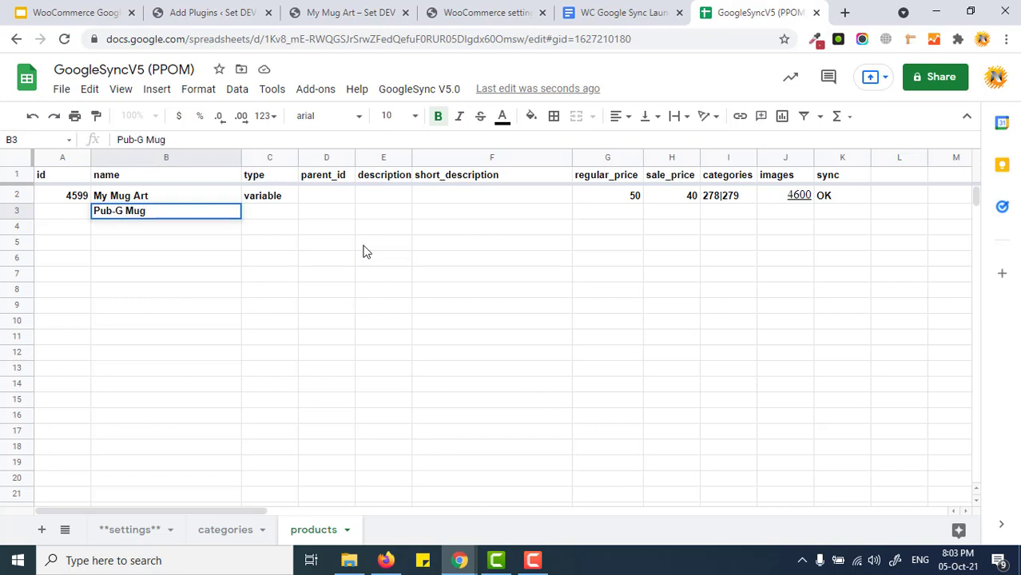
{"action": "key", "text": "Tab"}
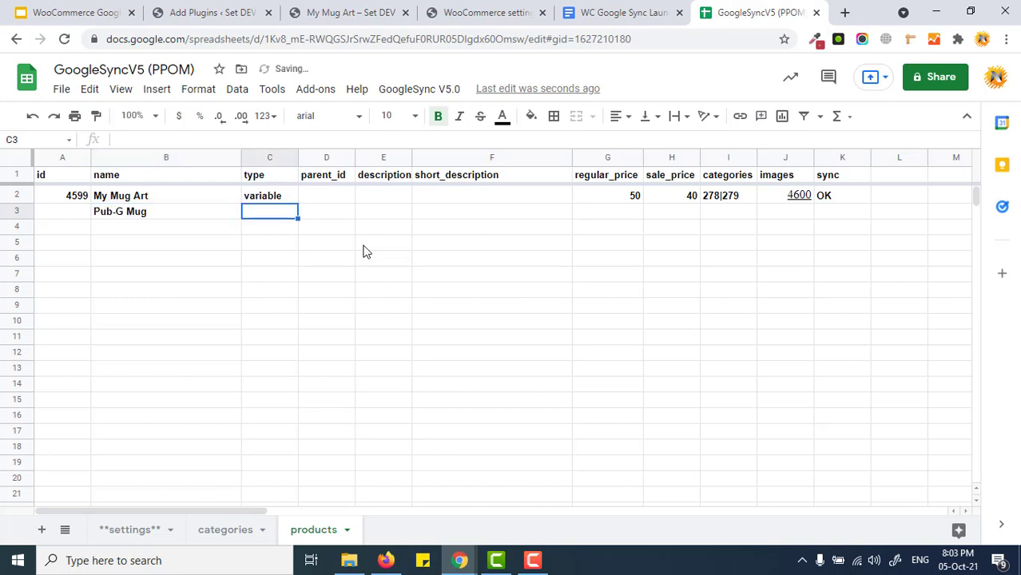
{"action": "type", "text": "variation"}
{"action": "key", "text": "Tab"}
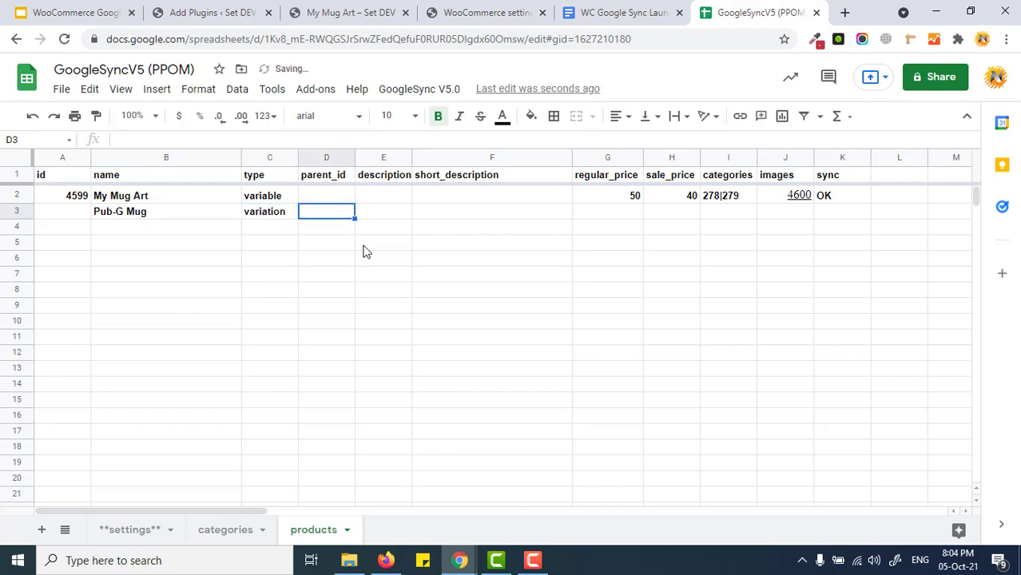
Step: Copy My Mug Art's id 4599 into the parent_id cell of the Pub-G Mug row
{"action": "left_click", "coordinate": [262, 215]}
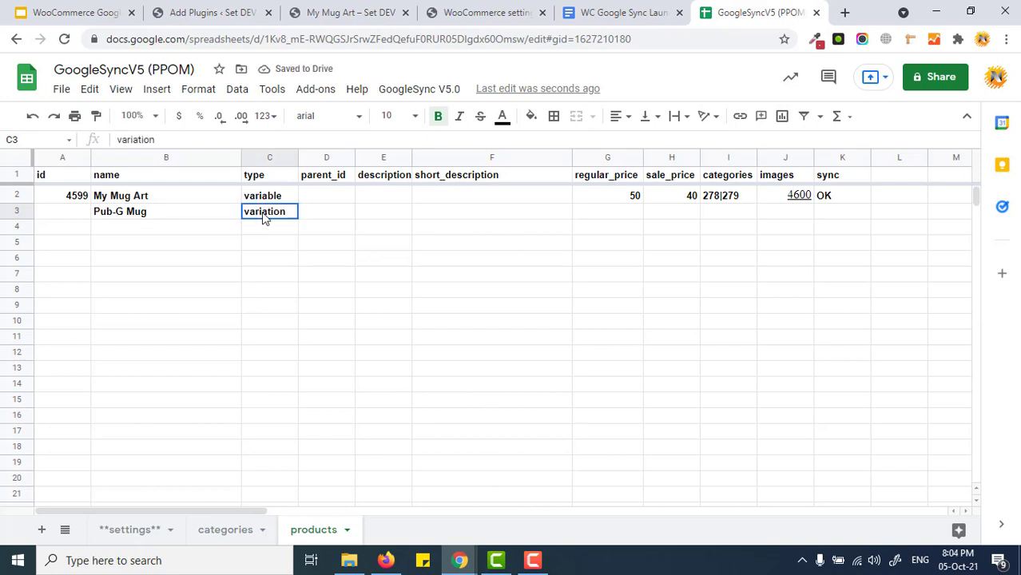
{"action": "left_click", "coordinate": [201, 202]}
{"action": "left_click", "coordinate": [68, 204]}
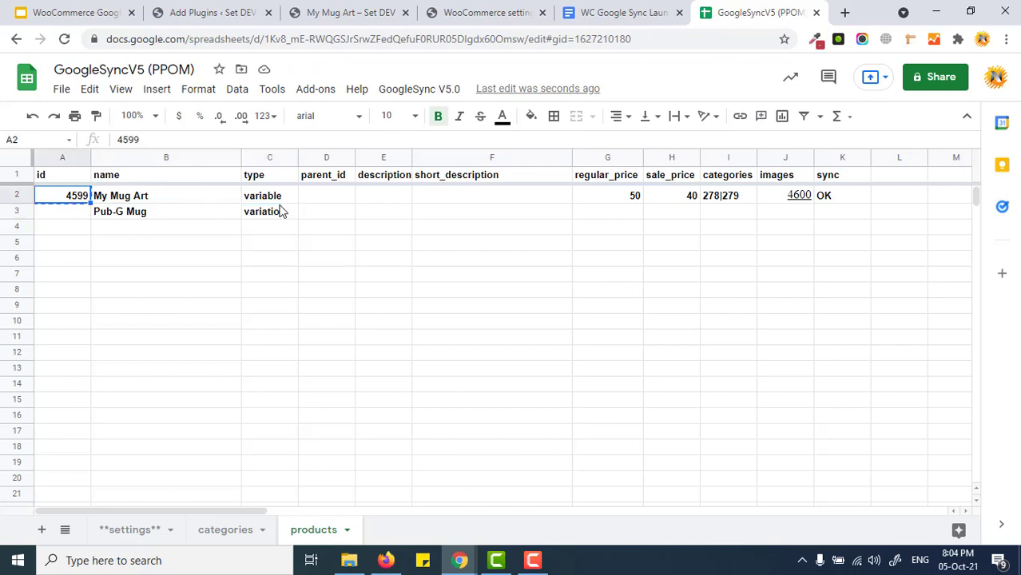
{"action": "left_click", "coordinate": [337, 213]}
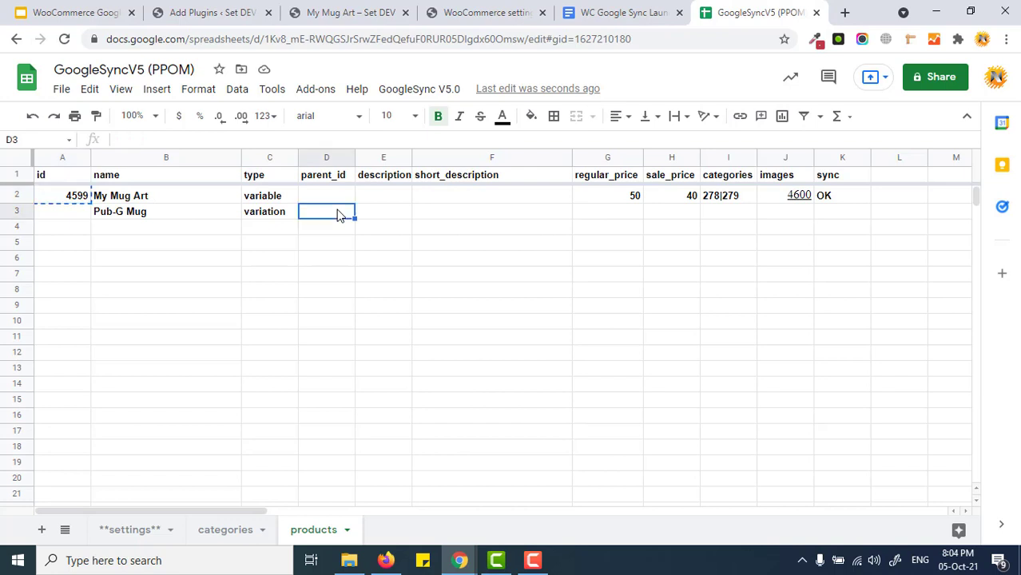
{"action": "key", "text": "ctrl+v"}
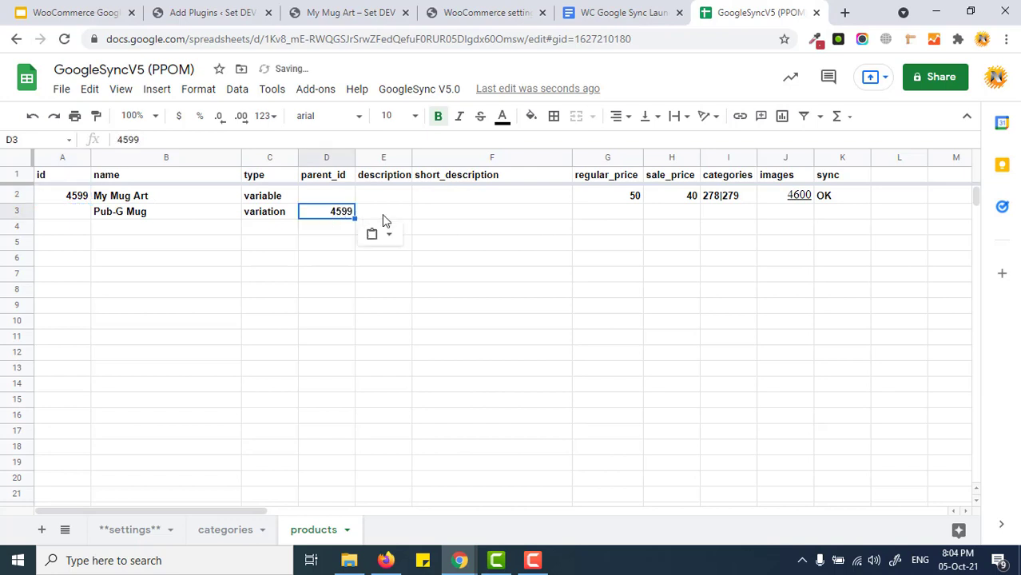
Step: Insert a new column before the sync column and give it the header image
{"action": "right_click", "coordinate": [823, 158]}
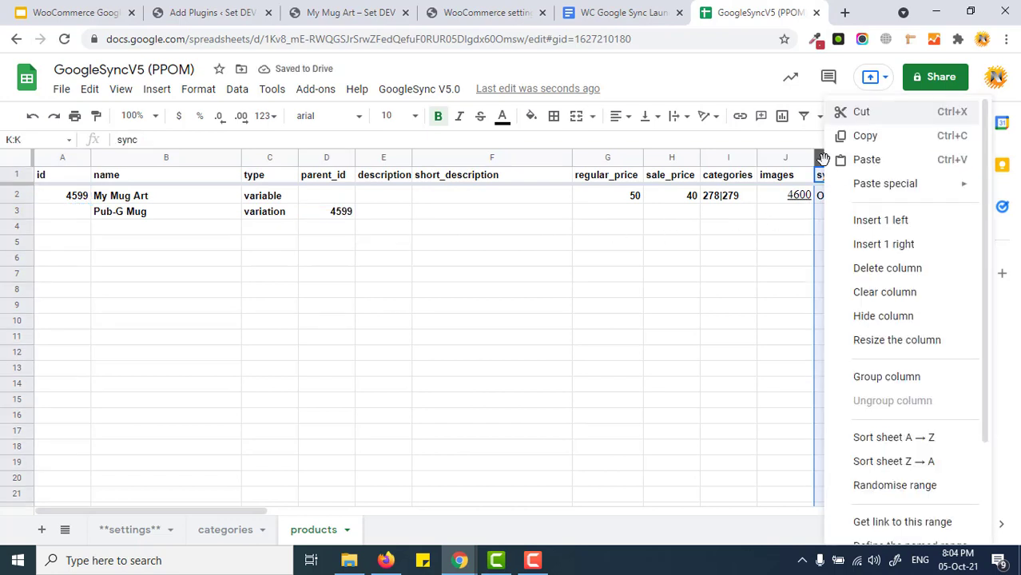
{"action": "left_click", "coordinate": [845, 221]}
{"action": "left_click", "coordinate": [840, 179]}
{"action": "type", "text": "image"}
{"action": "key", "text": "Return"}
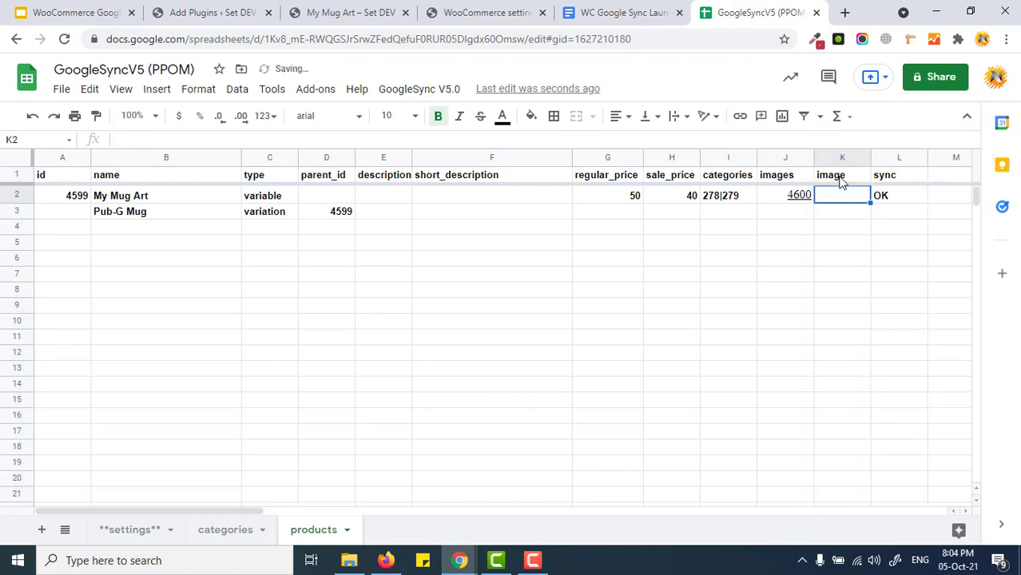
{"action": "left_click", "coordinate": [841, 179]}
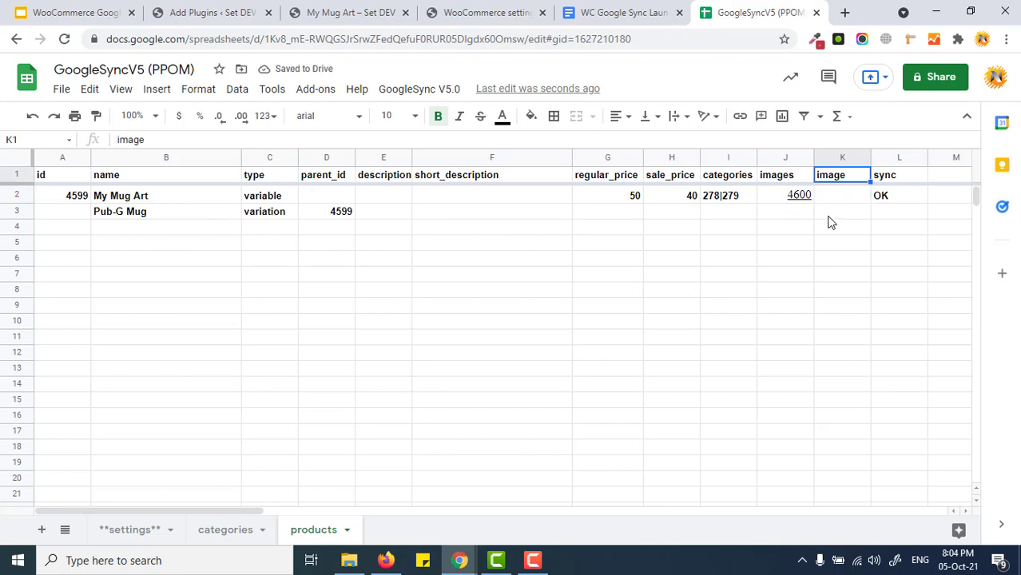
Step: Copy the Pub-g image link from the WC Google Sync Launch document into the image cell of the Pub-G Mug row
{"action": "left_click", "coordinate": [615, 13]}
{"action": "left_click", "coordinate": [520, 367]}
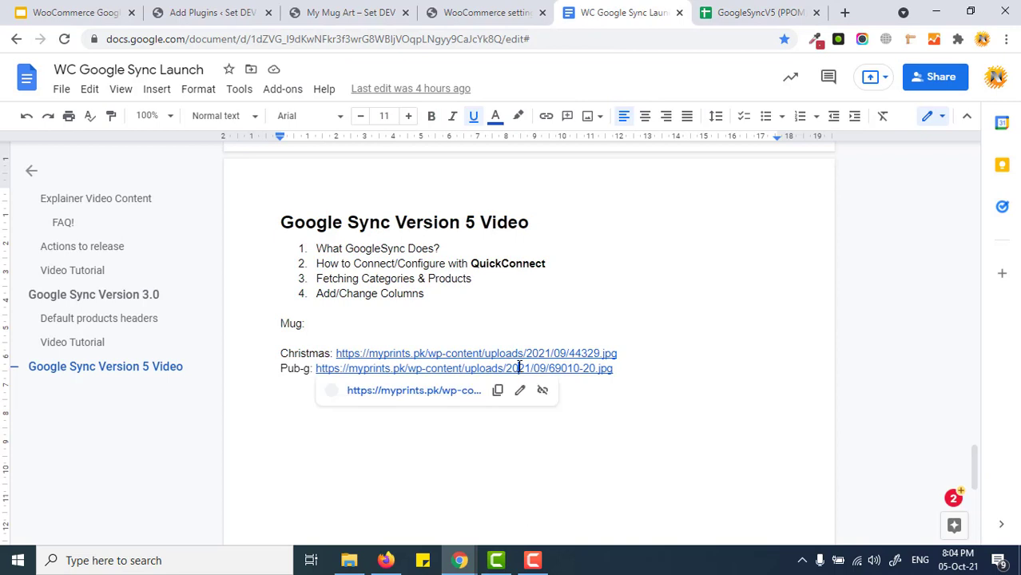
{"action": "right_click", "coordinate": [519, 367]}
{"action": "left_click", "coordinate": [559, 451]}
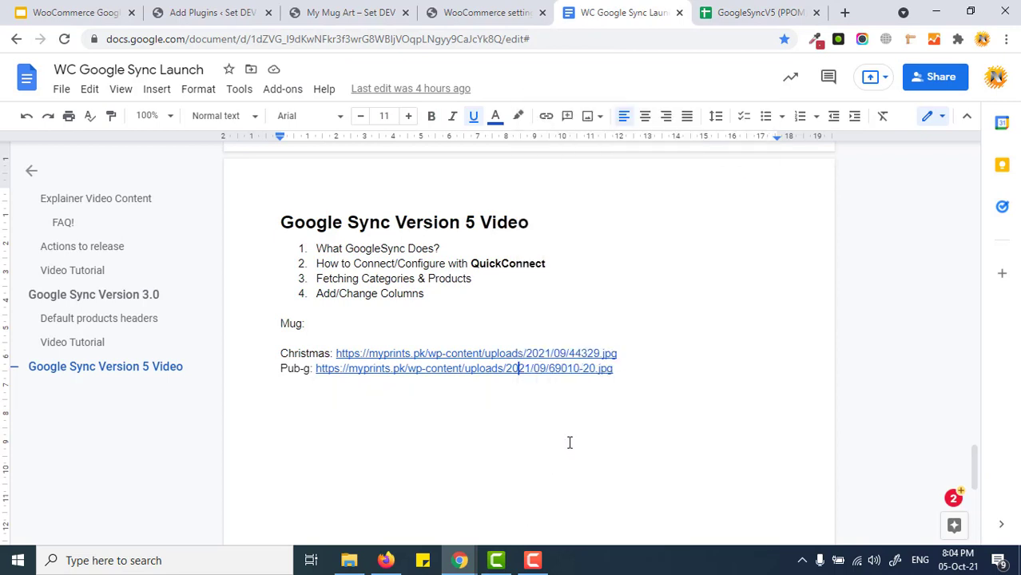
{"action": "left_click", "coordinate": [768, 14]}
{"action": "left_click", "coordinate": [841, 214]}
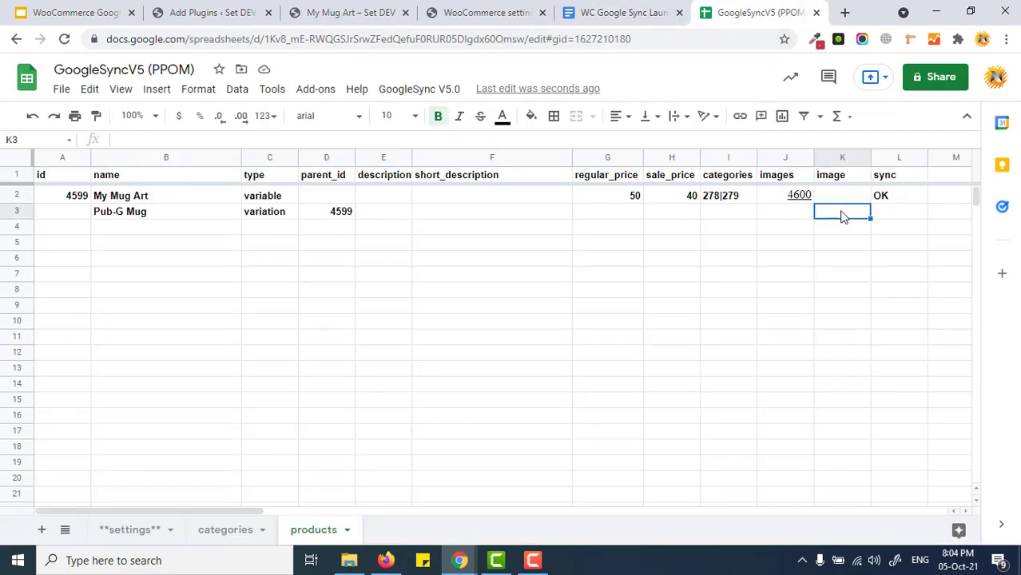
{"action": "key", "text": "ctrl+v"}
{"action": "key", "text": "Tab"}
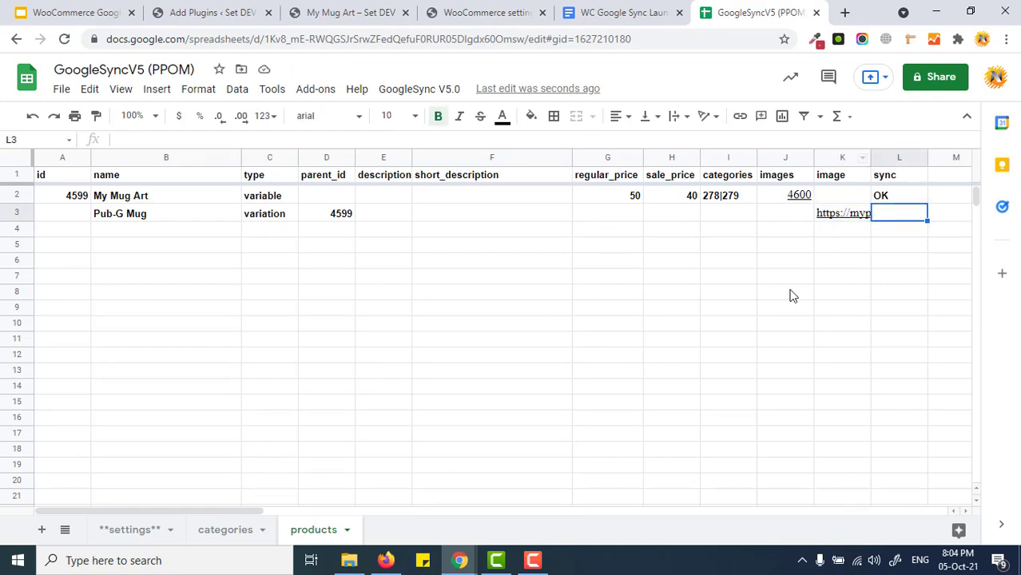
Step: Insert another column before the sync column with the header attributes
{"action": "left_click", "coordinate": [886, 163]}
{"action": "right_click", "coordinate": [885, 163]}
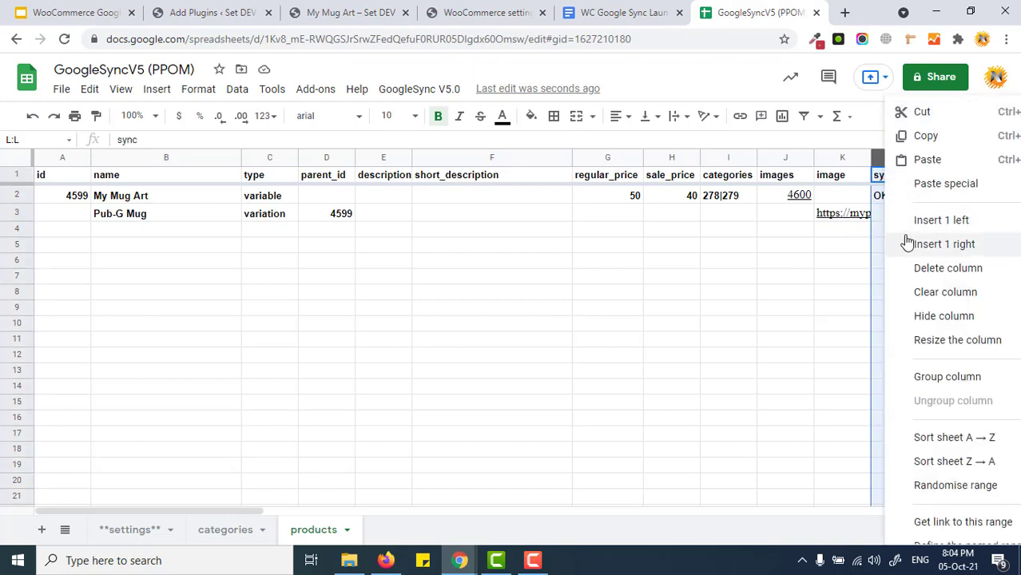
{"action": "left_click", "coordinate": [915, 222]}
{"action": "left_click", "coordinate": [890, 178]}
{"action": "type", "text": "att"}
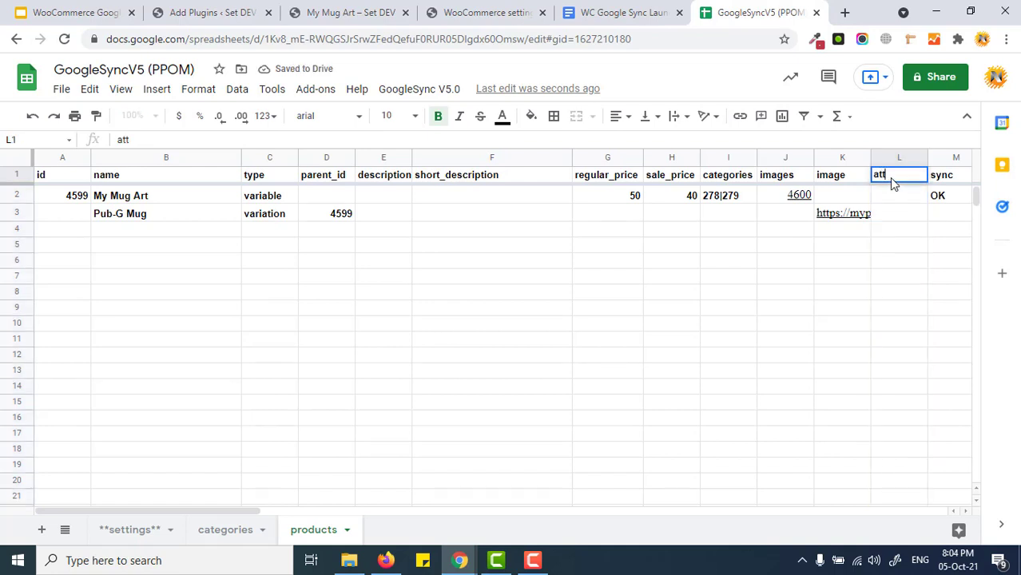
{"action": "type", "text": "ributes"}
{"action": "key", "text": "Return"}
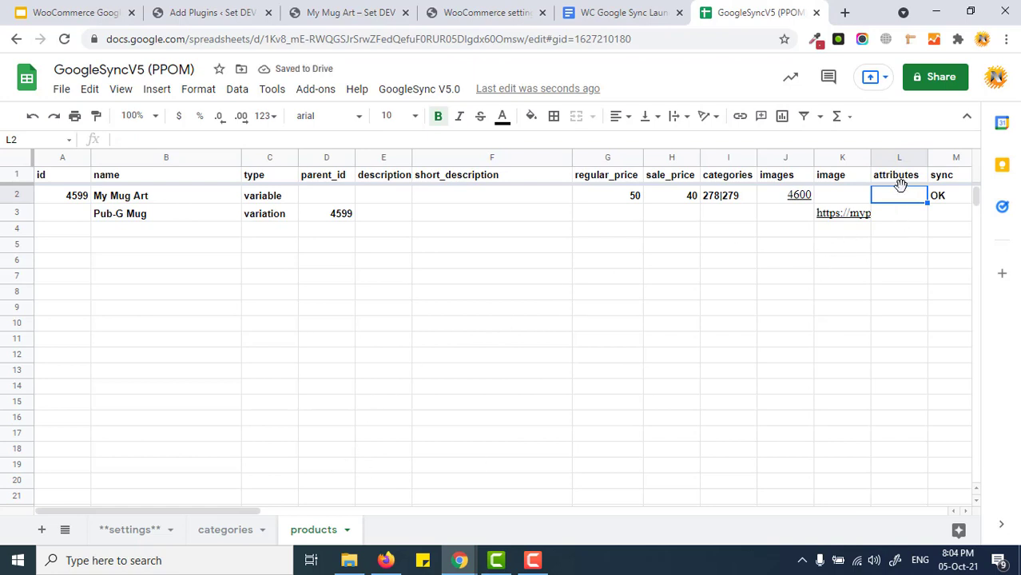
Step: Copy the default attributes value from the settings sheet into My Mug Art's attributes cell on the products sheet
{"action": "left_click", "coordinate": [152, 529]}
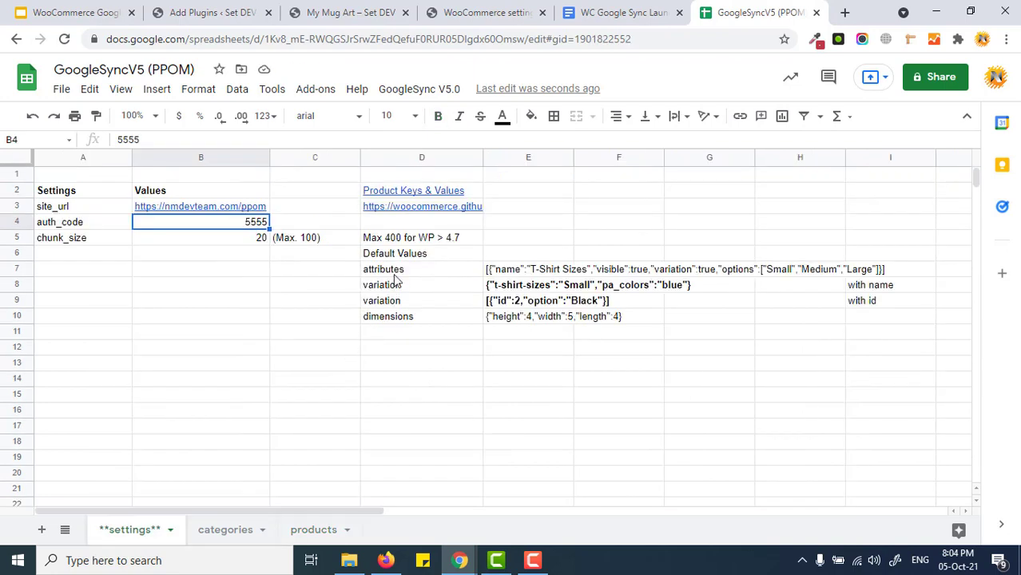
{"action": "left_click", "coordinate": [503, 273]}
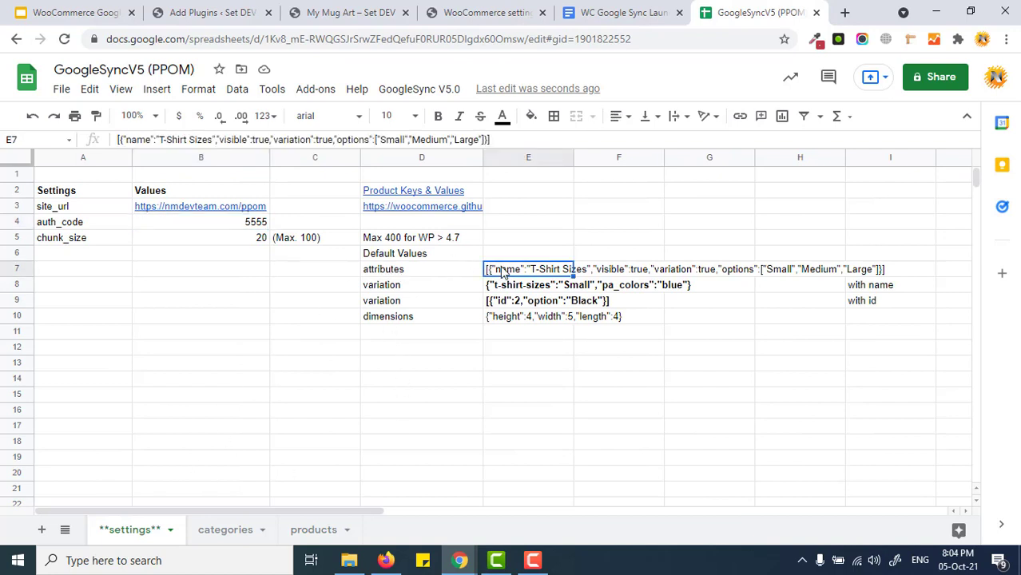
{"action": "left_click", "coordinate": [318, 531]}
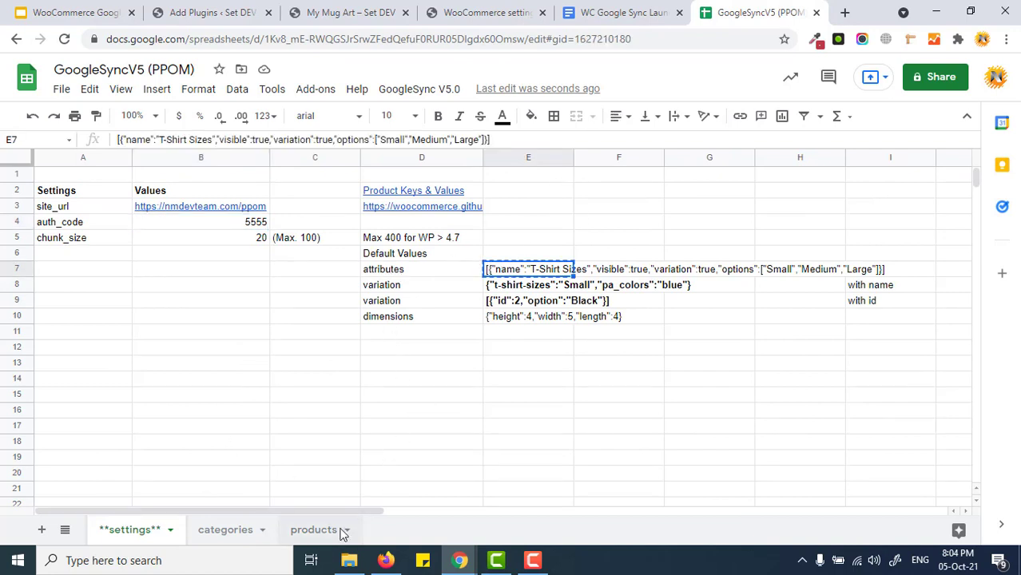
{"action": "key", "text": "ctrl+v"}
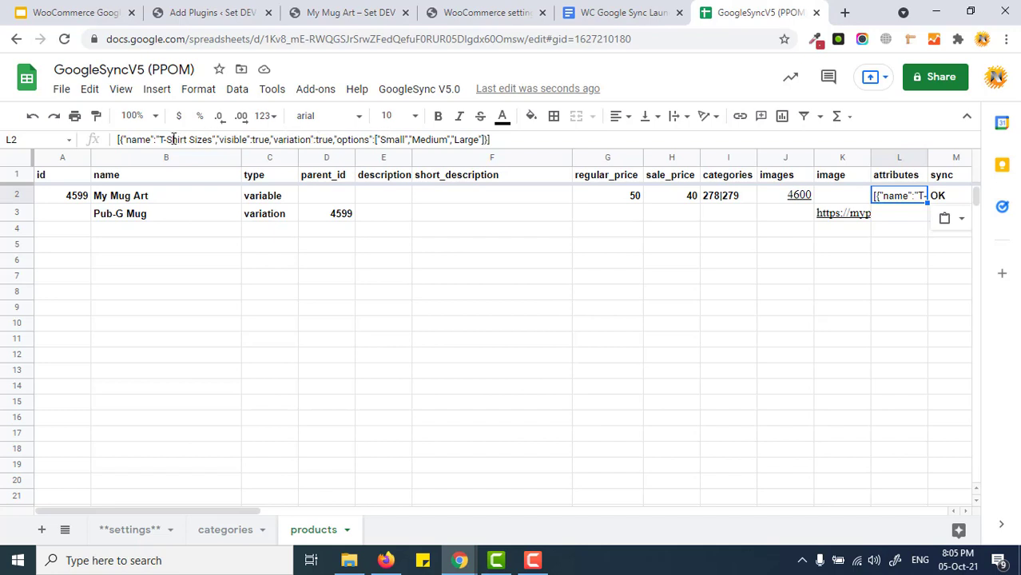
Step: In My Mug Art's attributes value, set the name to Color and the options to "Pubg", "FreeFire","Simple"
{"action": "left_click_drag", "start_coordinate": [160, 139], "coordinate": [213, 139]}
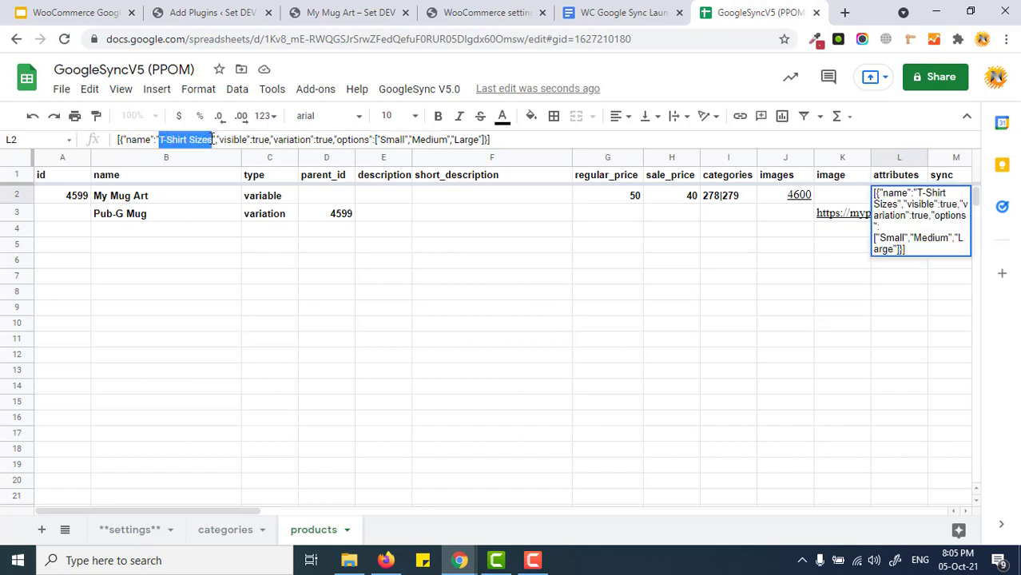
{"action": "type", "text": "Color"}
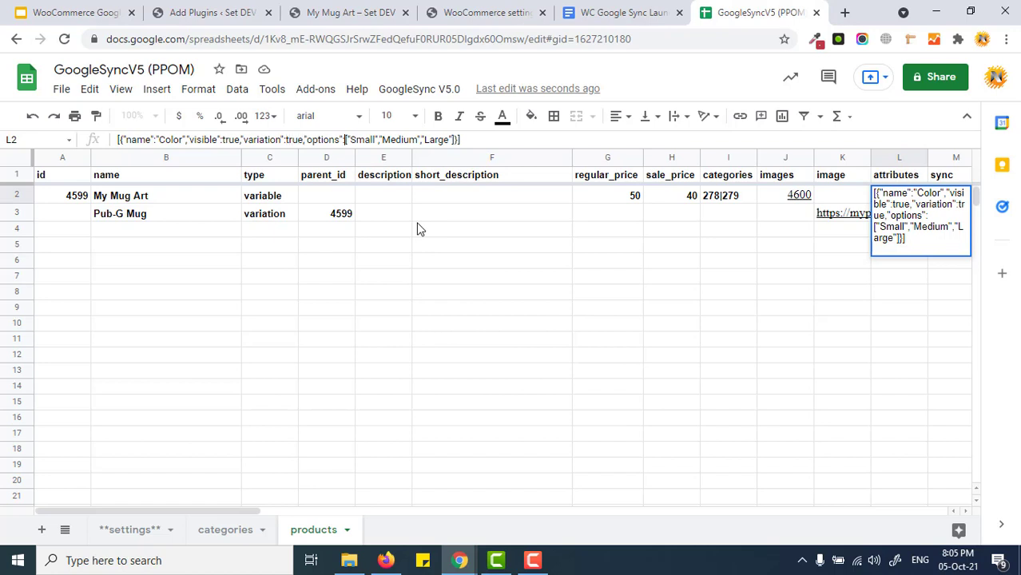
{"action": "key", "text": "ctrl+shift+Right"}
{"action": "key", "text": "ctrl+shift+Right"}
{"action": "key", "text": "ctrl+shift+Right"}
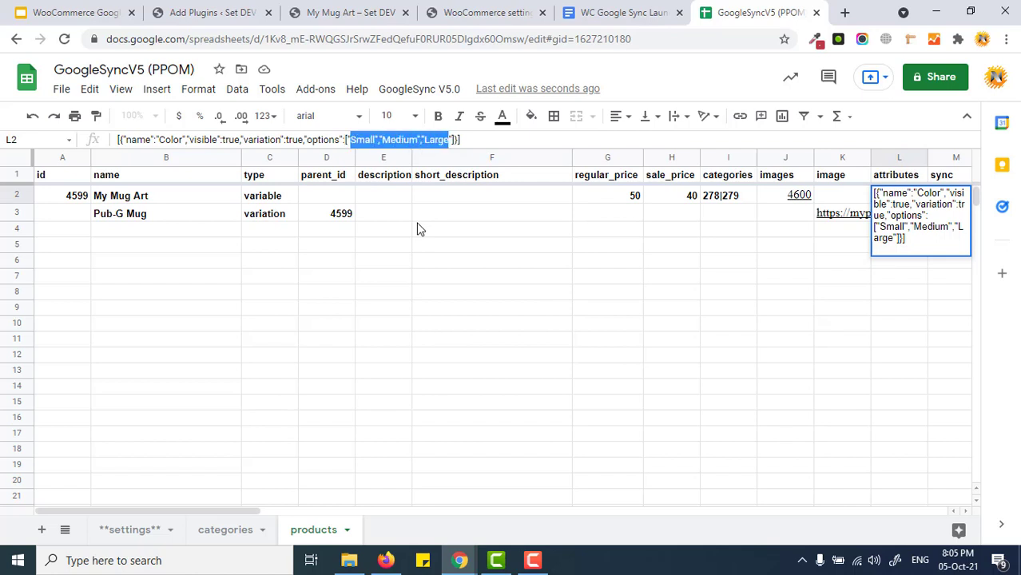
{"action": "key", "text": "BackSpace"}
{"action": "type", "text": "\"Pubg"}
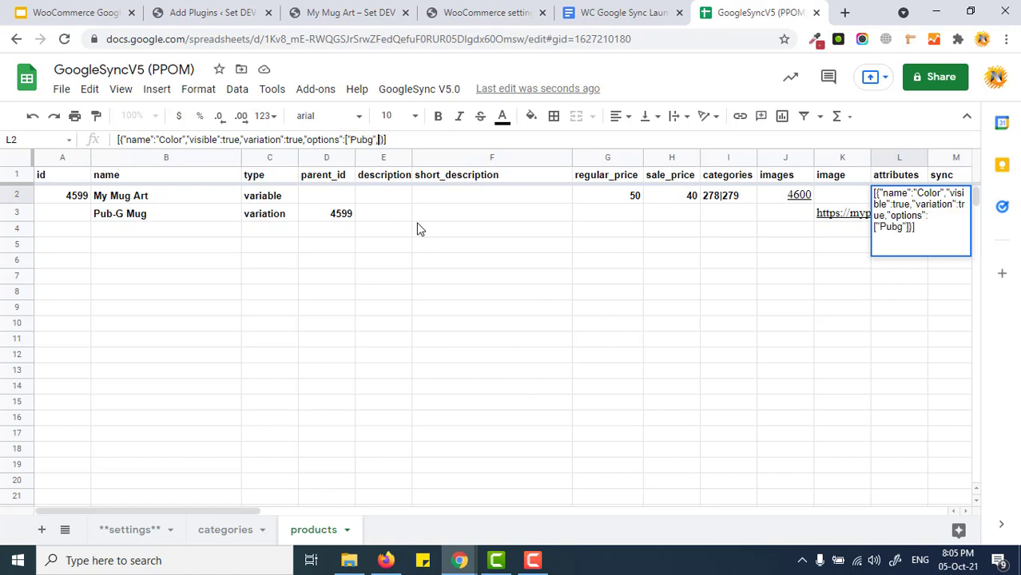
{"action": "type", "text": ", "}
{"action": "type", "text": "\"Fi"}
{"action": "type", "text": "eeFi"}
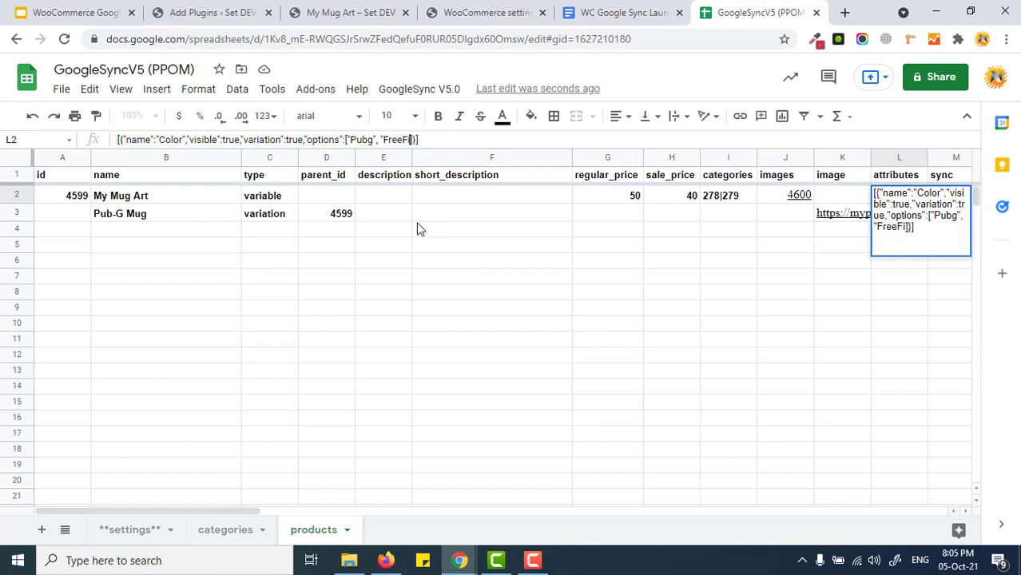
{"action": "type", "text": "re\",\"Simple\""}
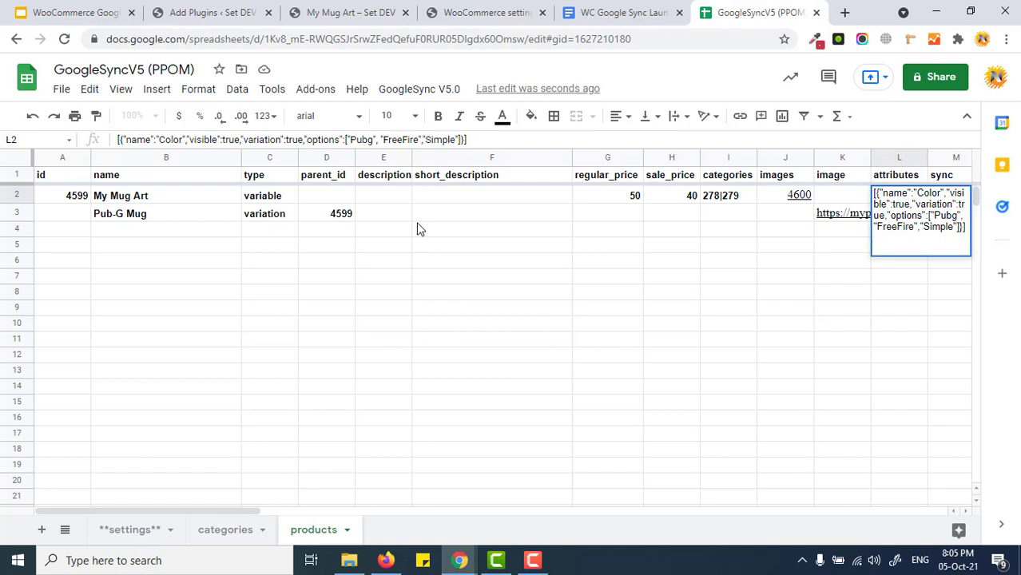
{"action": "key", "text": "Return"}
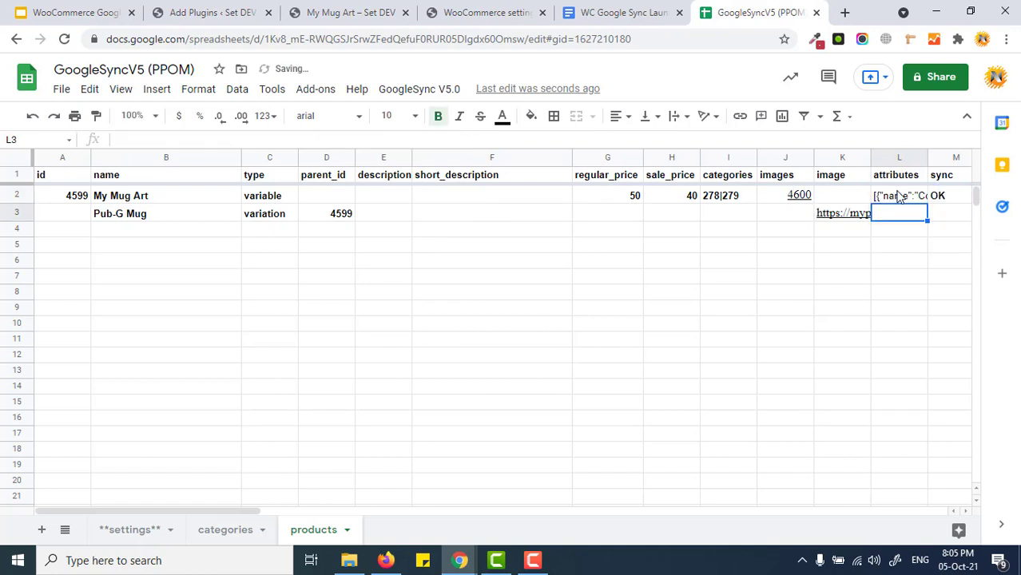
Step: Clear the sync status of the My Mug Art row so it gets synced again
{"action": "left_click", "coordinate": [939, 198]}
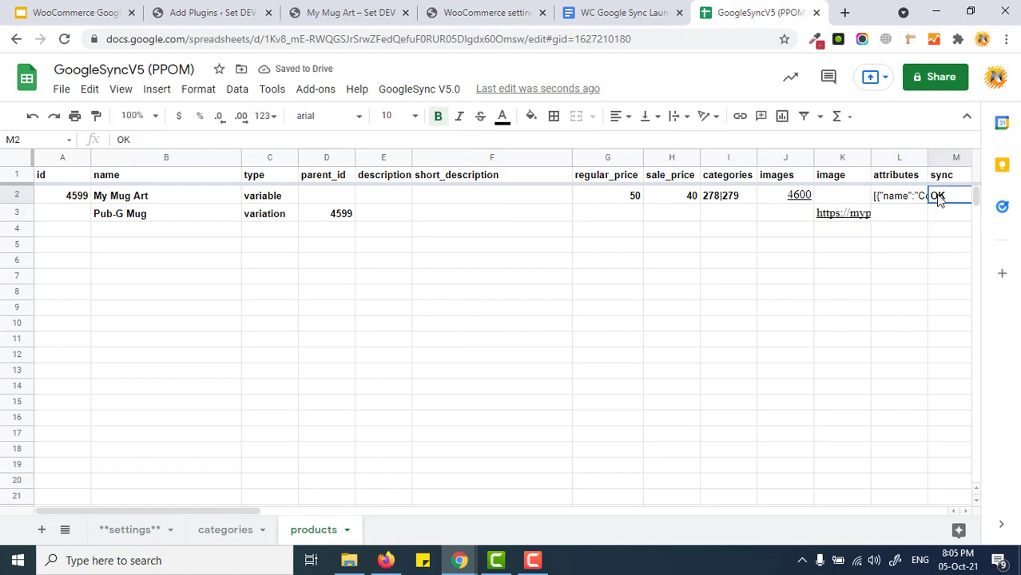
{"action": "key", "text": "Delete"}
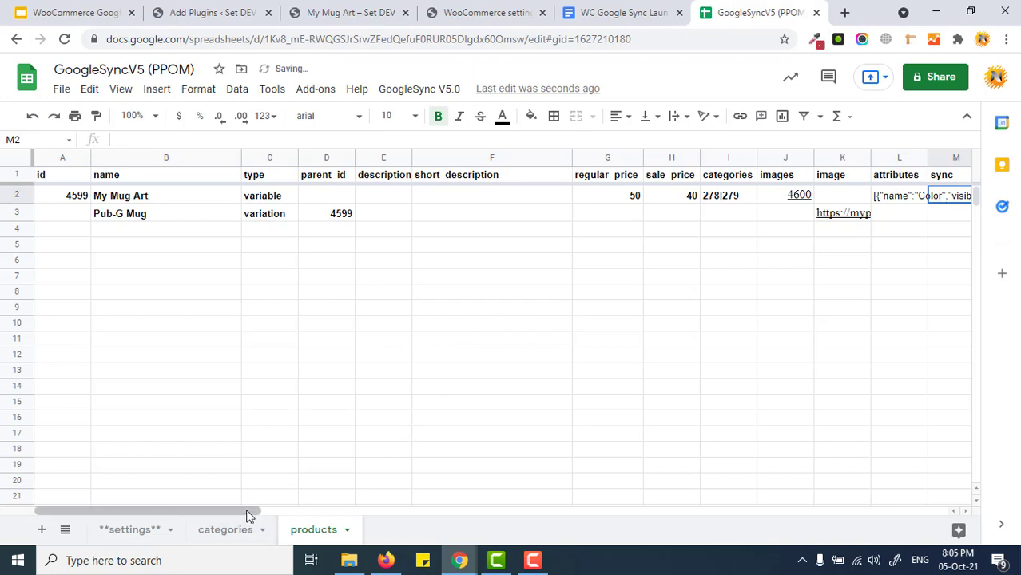
Step: Copy the default variation value marked "with name" from the settings sheet into the Pub-G Mug's attributes cell on the products sheet
{"action": "left_click_drag", "start_coordinate": [257, 512], "coordinate": [269, 514]}
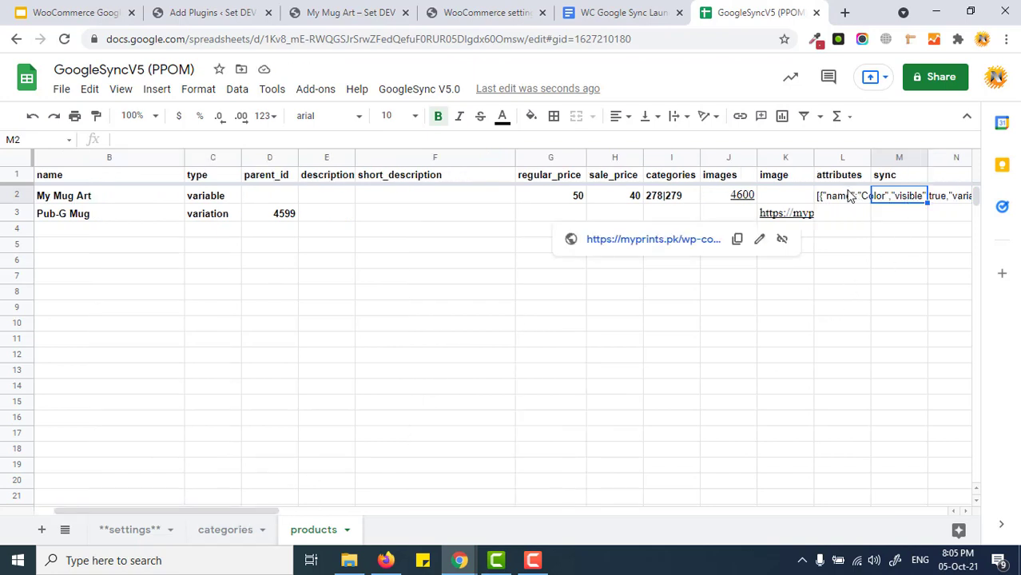
{"action": "left_click", "coordinate": [848, 217]}
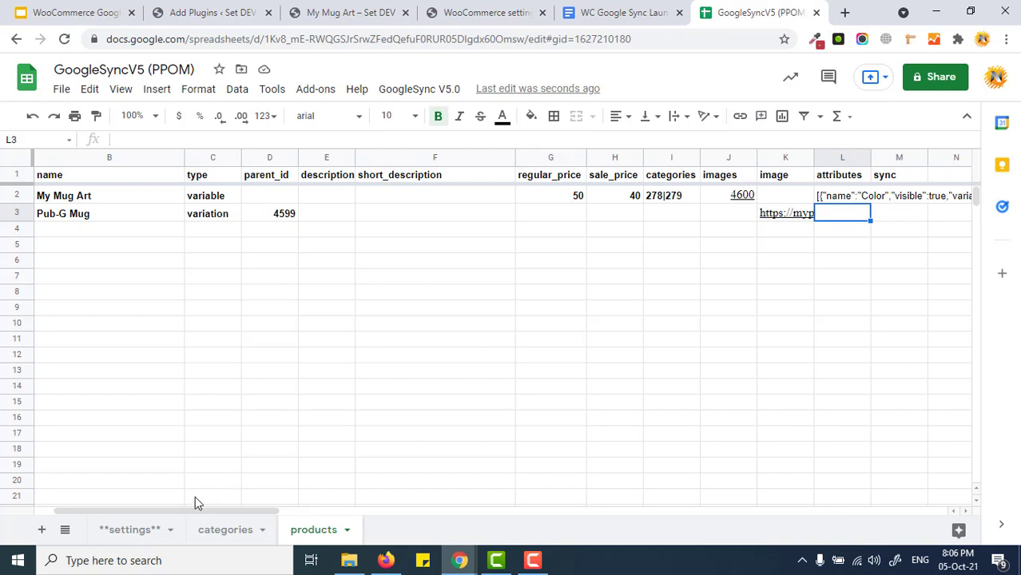
{"action": "left_click", "coordinate": [130, 527]}
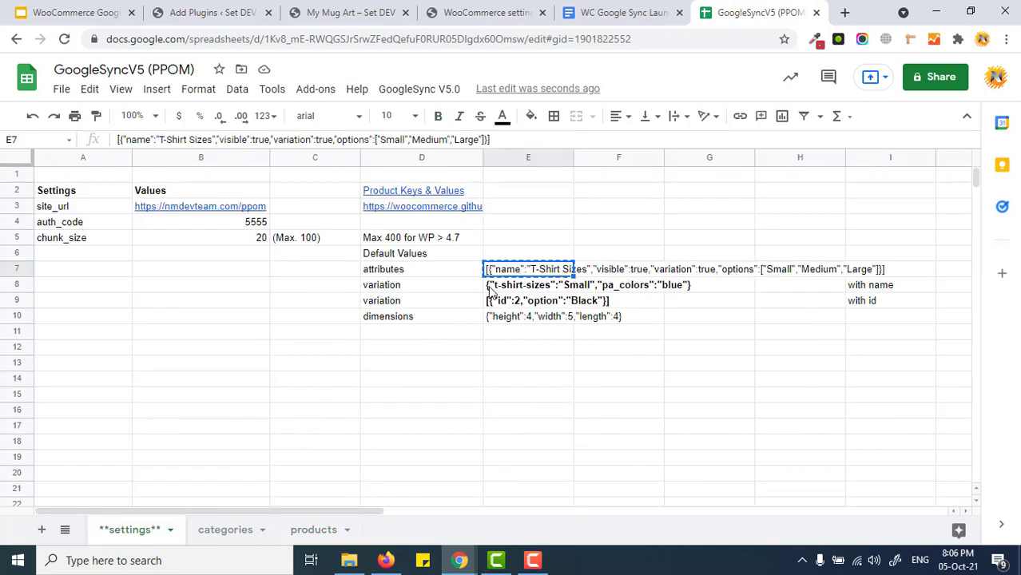
{"action": "left_click", "coordinate": [515, 290]}
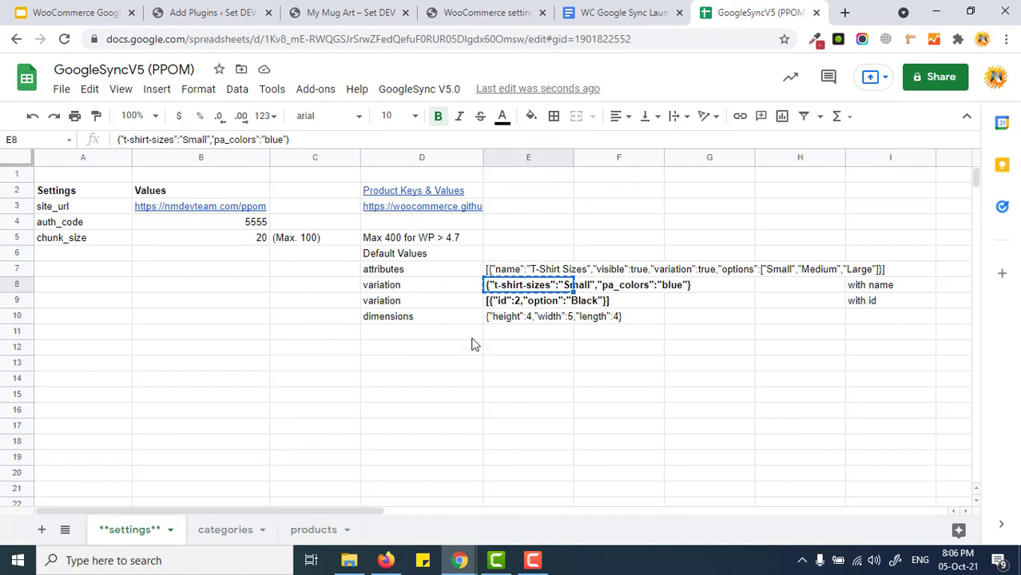
{"action": "left_click", "coordinate": [302, 532]}
{"action": "type", "text": "{\"t-shirt-sizes\":\"Small\",\"pa_colors\":\"blue\"}"}
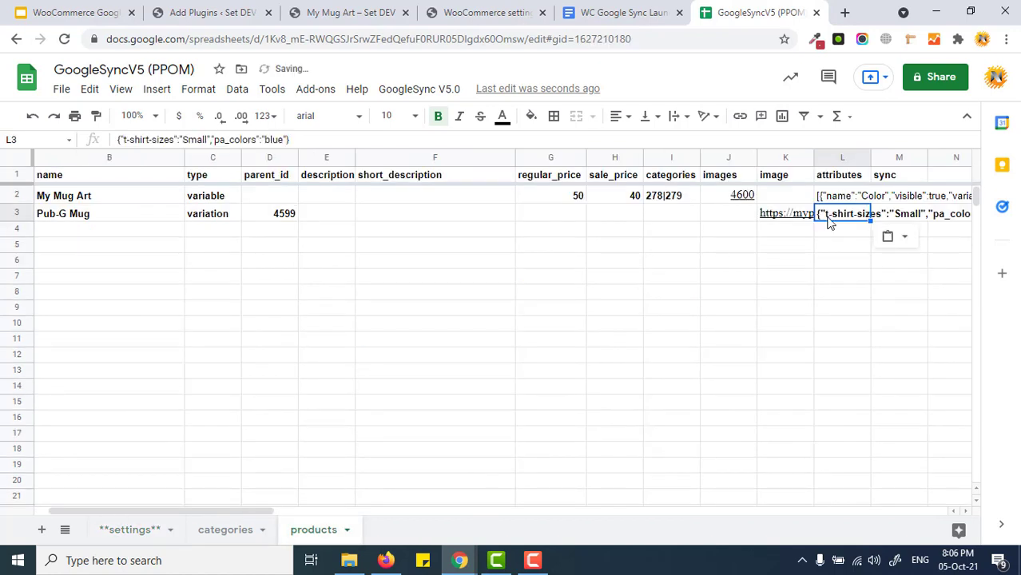
Step: Change the Pub-G Mug's attributes value to {"color":"Pubg"} and check it against the options in My Mug Art's attributes
{"action": "left_click_drag", "start_coordinate": [124, 140], "coordinate": [174, 140]}
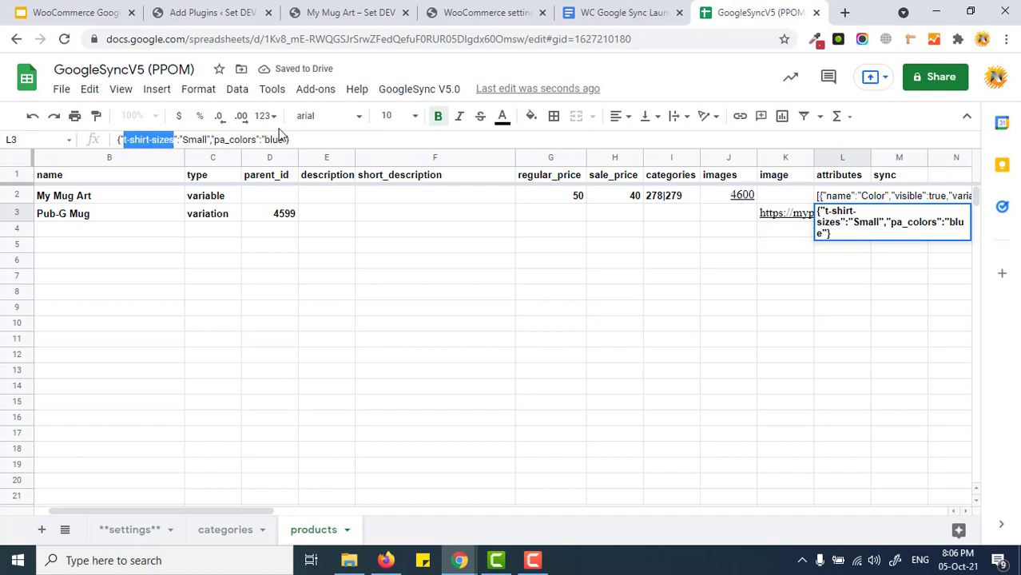
{"action": "key", "text": "BackSpace"}
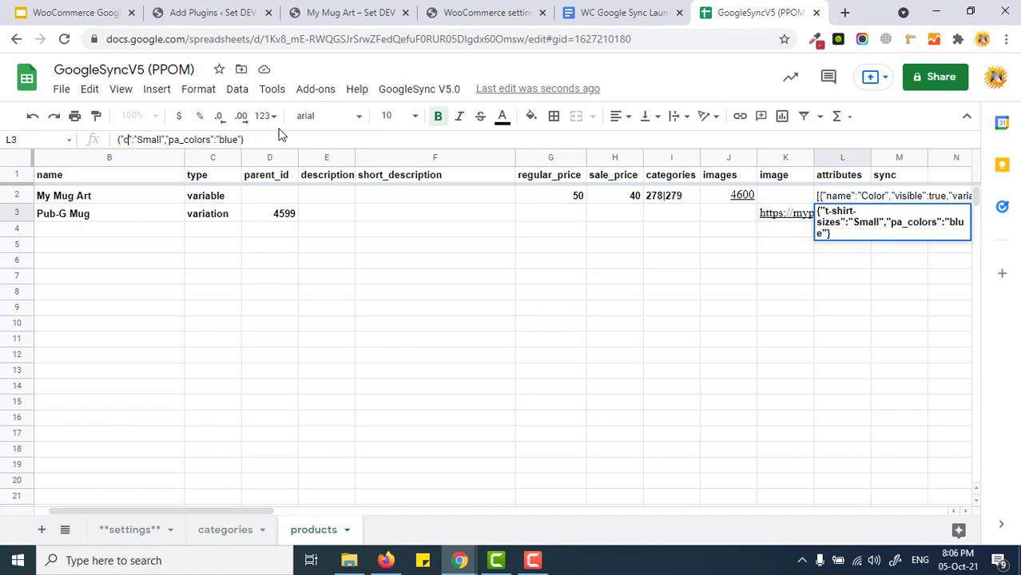
{"action": "type", "text": "color"}
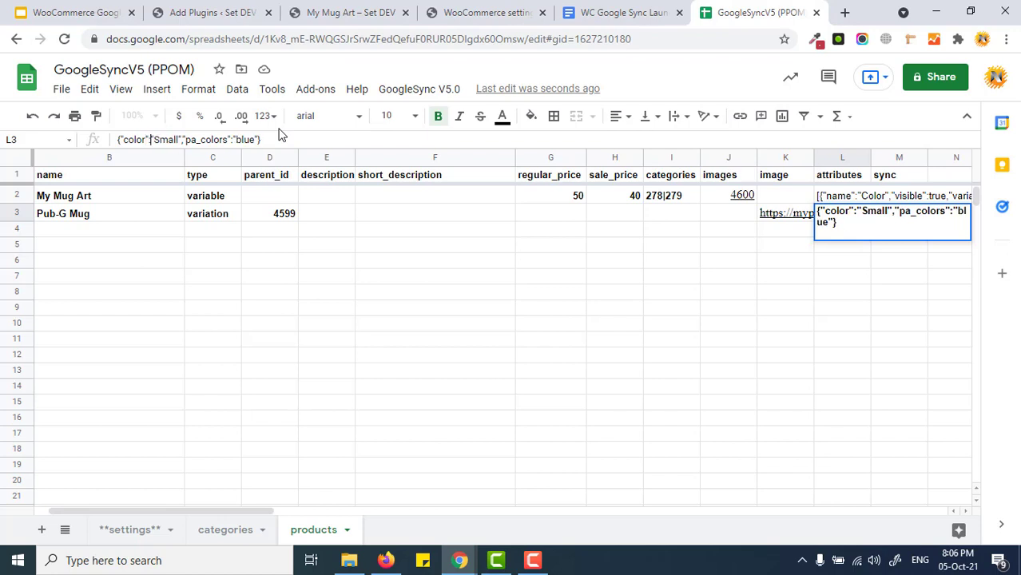
{"action": "key", "text": "ctrl+shift+Right"}
{"action": "type", "text": "Pubg"}
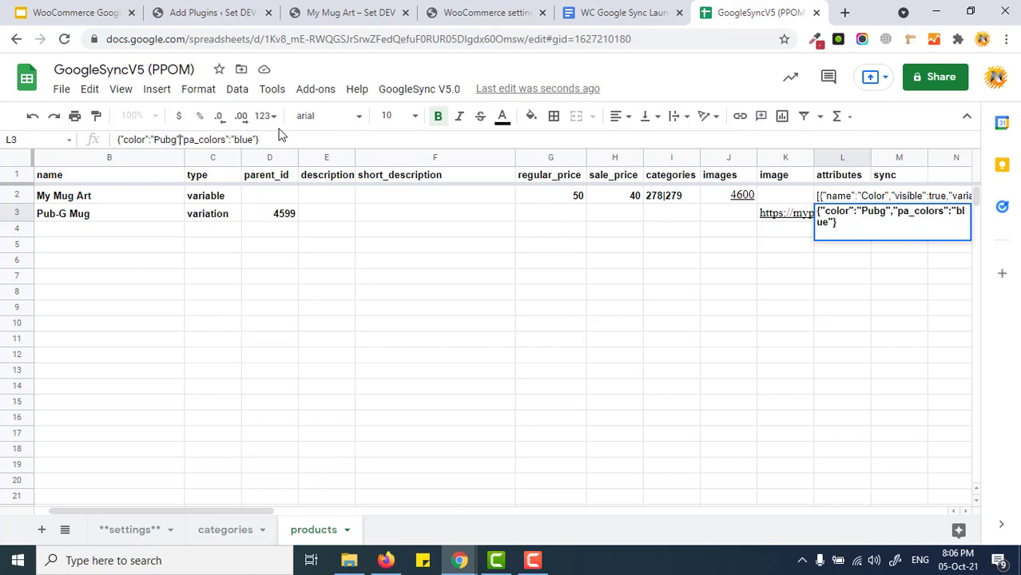
{"action": "key", "text": "ctrl+shift+Right"}
{"action": "key", "text": "ctrl+shift+Right"}
{"action": "key", "text": "BackSpace"}
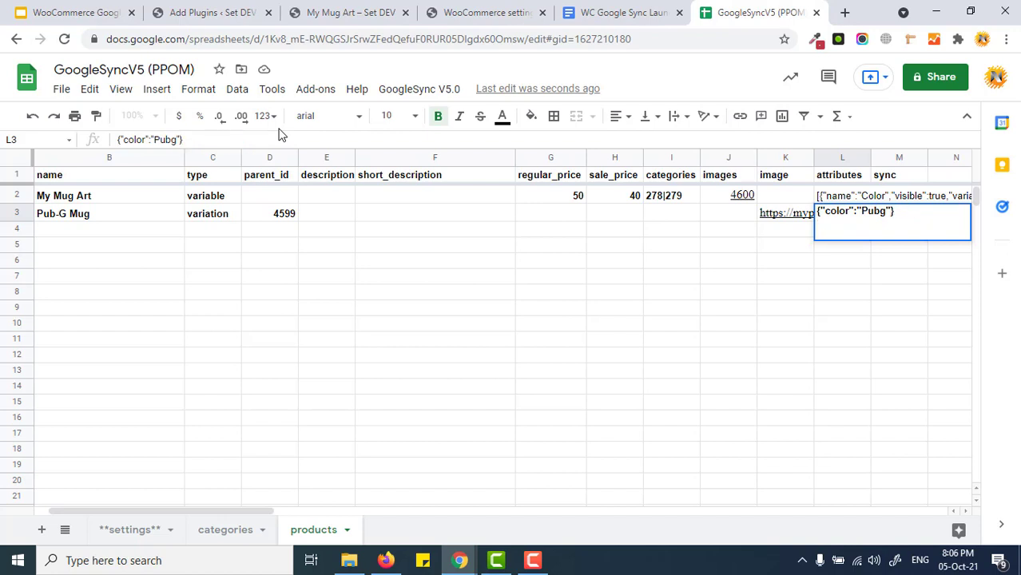
{"action": "key", "text": "Return"}
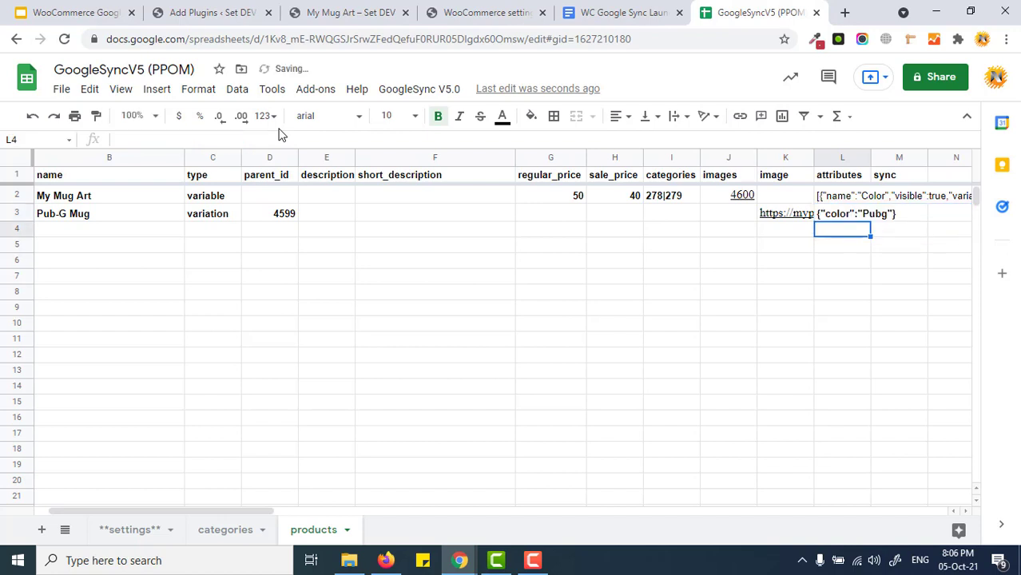
{"action": "left_click", "coordinate": [845, 197]}
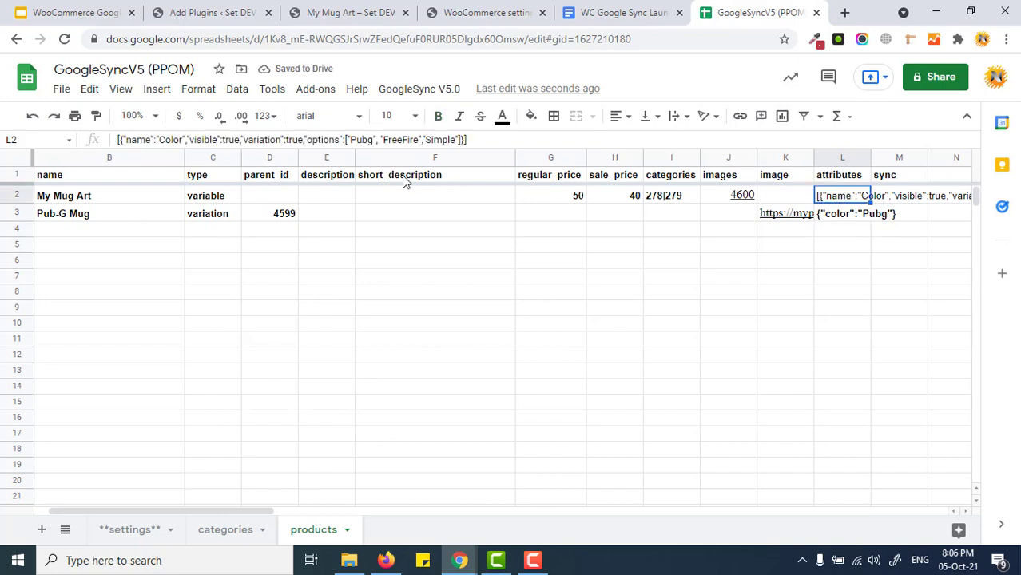
{"action": "left_click", "coordinate": [365, 142]}
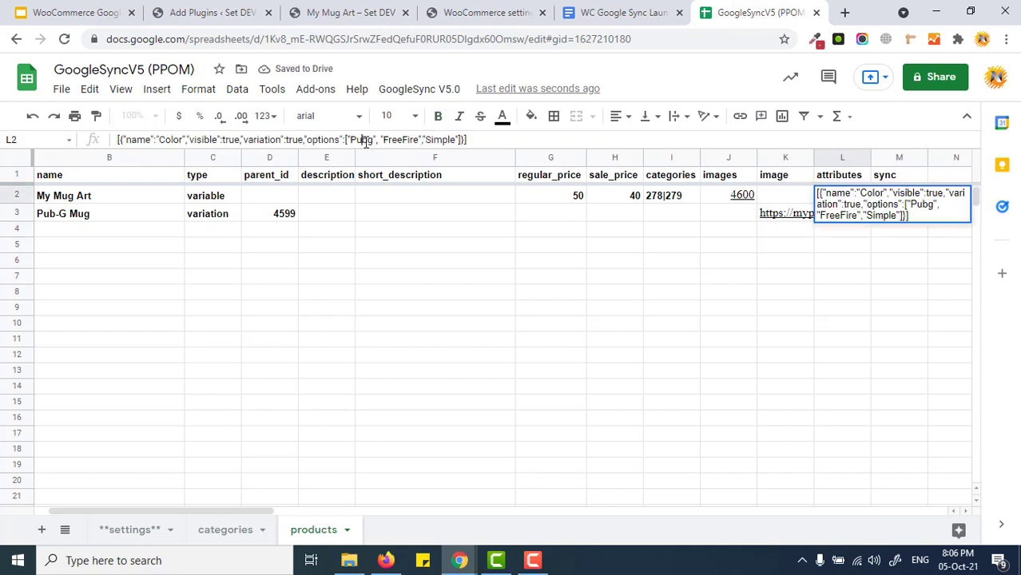
{"action": "left_click", "coordinate": [722, 214]}
{"action": "left_click", "coordinate": [867, 217]}
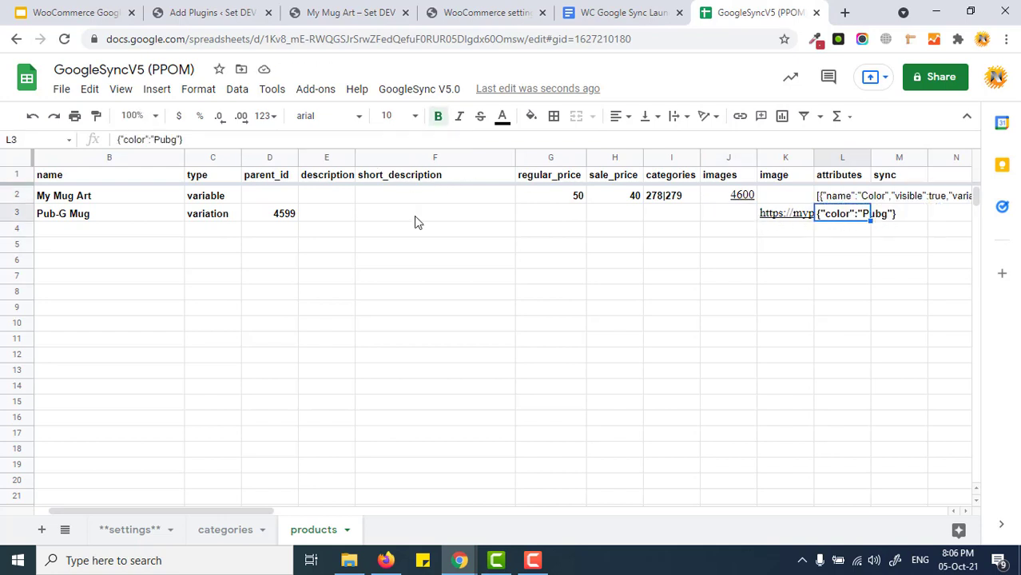
Step: Sync the products sheet to WooCommerce with GoogleSync, dismiss the completion message and check the Pub-G Mug's id
{"action": "left_click_drag", "start_coordinate": [236, 510], "coordinate": [382, 421]}
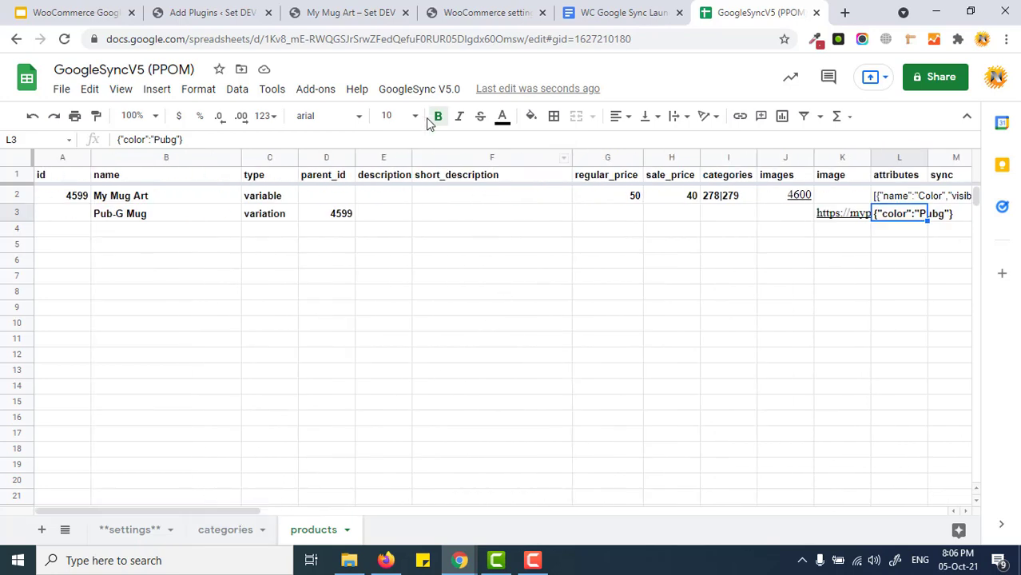
{"action": "left_click", "coordinate": [425, 89]}
{"action": "left_click", "coordinate": [438, 151]}
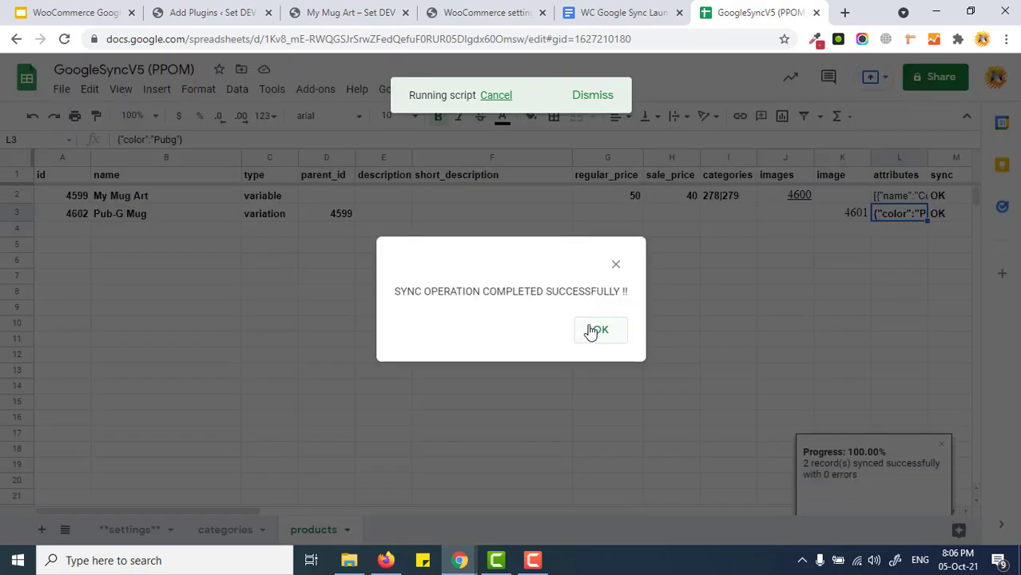
{"action": "left_click", "coordinate": [597, 330]}
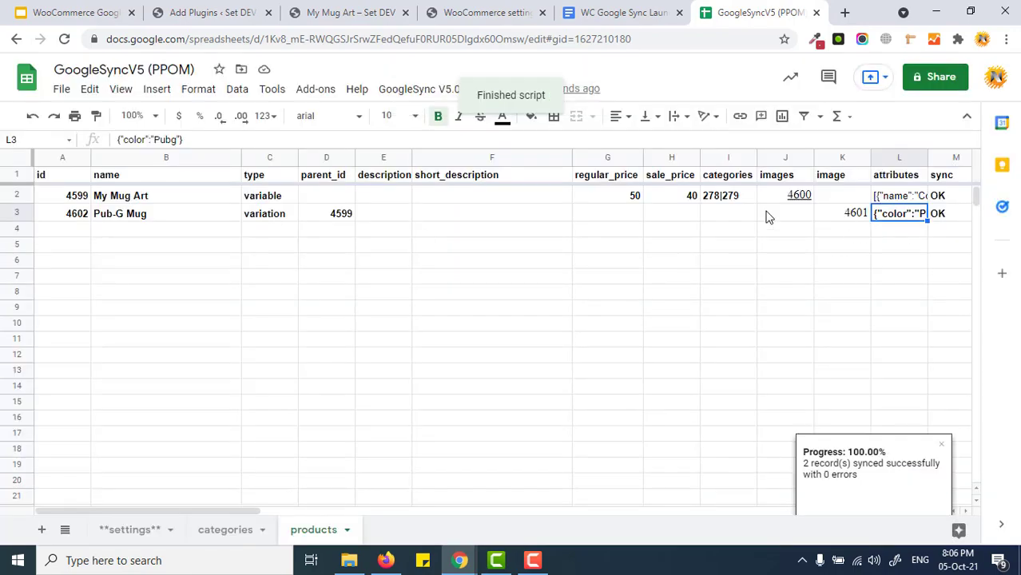
{"action": "left_click", "coordinate": [85, 218]}
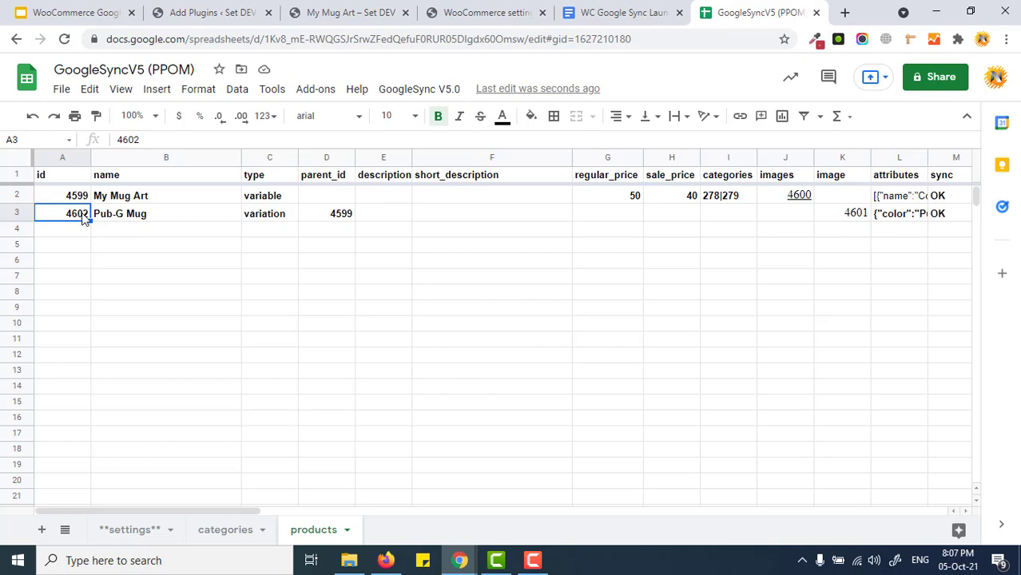
Step: Reload the My Mug Art store page and open its product editor in a new browser tab placed before the store page
{"action": "left_click", "coordinate": [351, 13]}
{"action": "left_click", "coordinate": [64, 40]}
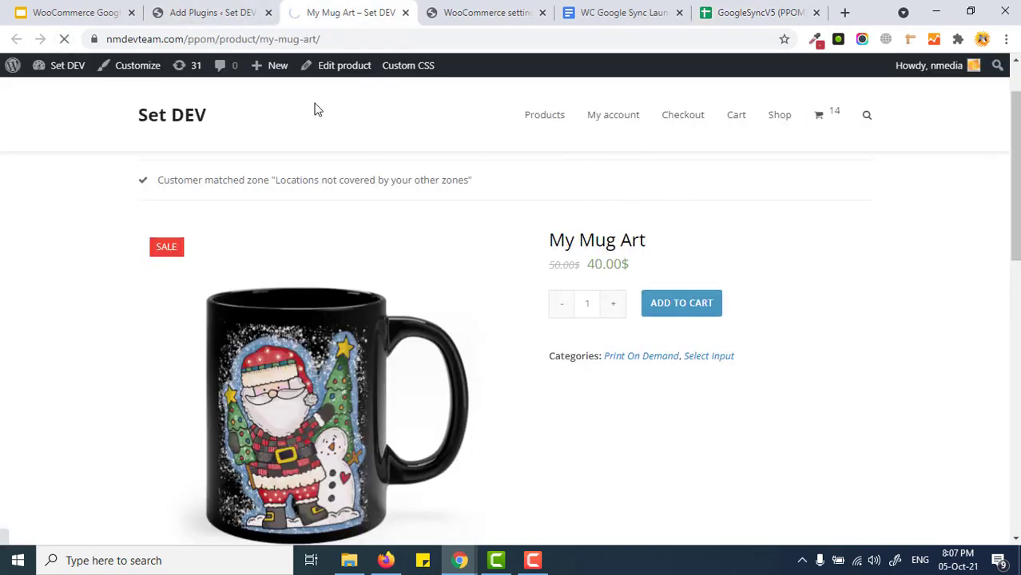
{"action": "left_click", "coordinate": [239, 16]}
{"action": "left_click", "coordinate": [335, 11]}
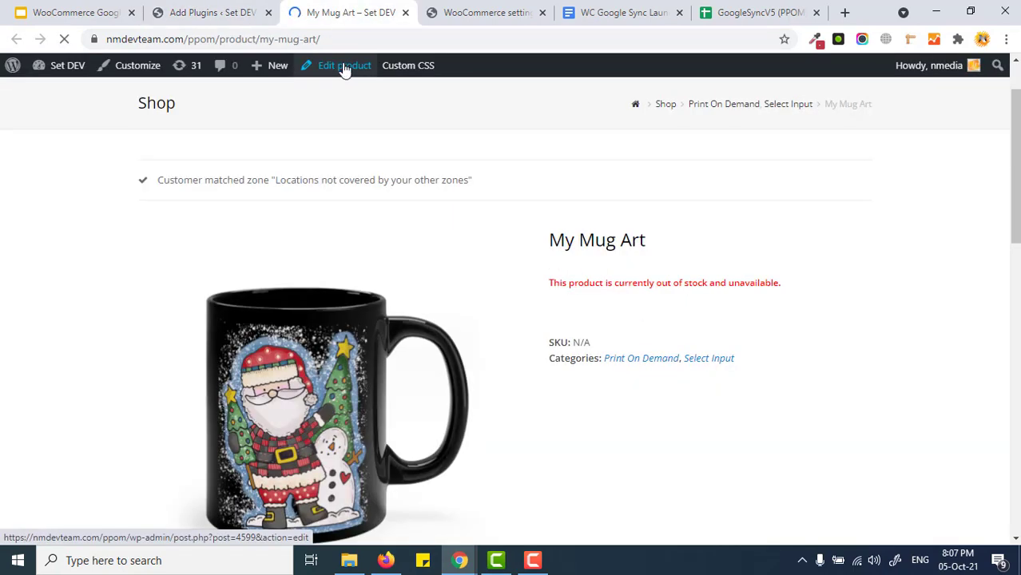
{"action": "left_click", "coordinate": [343, 65], "text": "ctrl"}
{"action": "left_click_drag", "start_coordinate": [418, 14], "coordinate": [317, 11]}
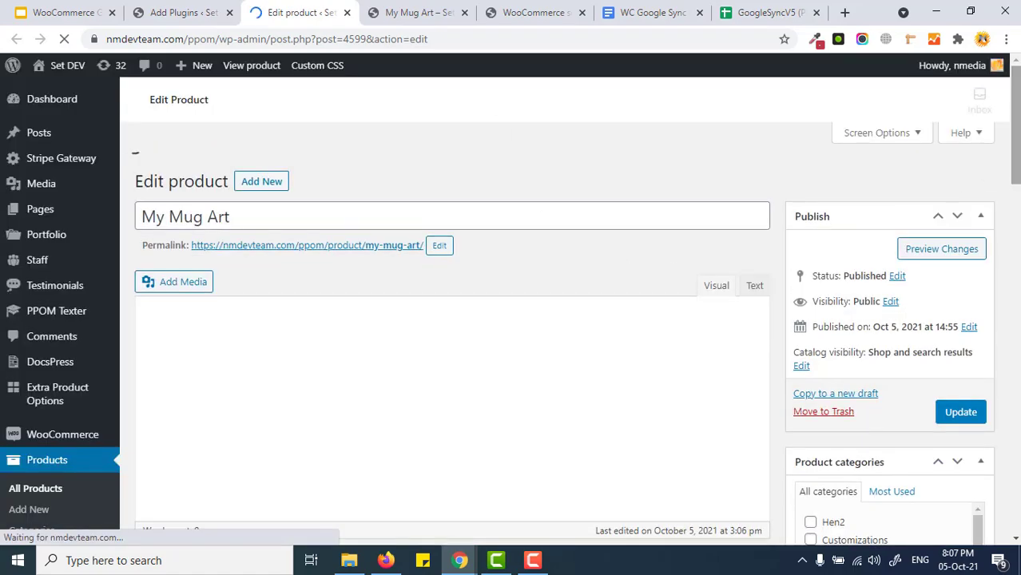
Step: Examine the Color attribute and the variations in My Mug Art's product data
{"action": "scroll", "coordinate": [459, 212], "scroll_direction": "down", "scroll_amount": 12}
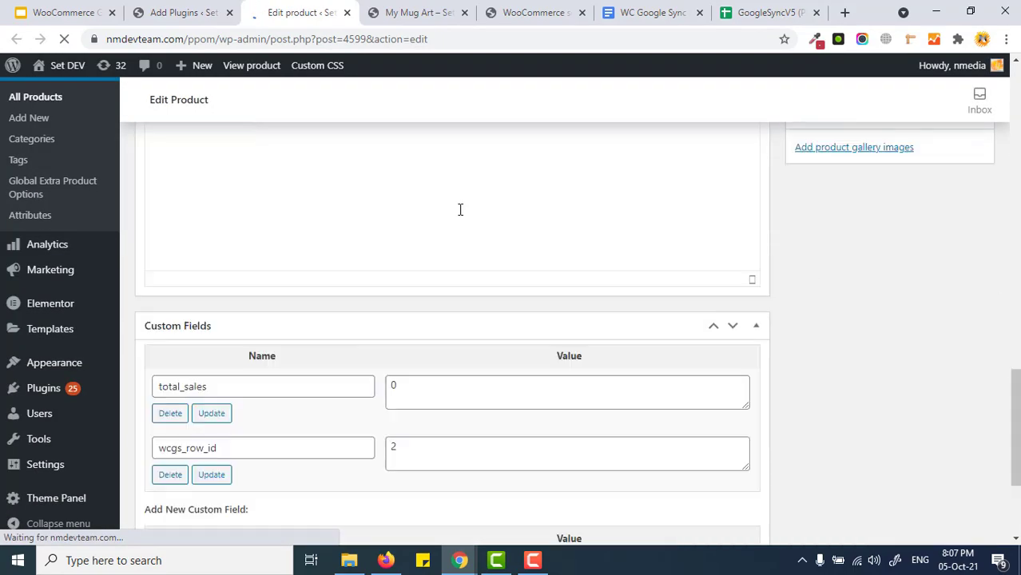
{"action": "scroll", "coordinate": [479, 299], "scroll_direction": "down", "scroll_amount": 3}
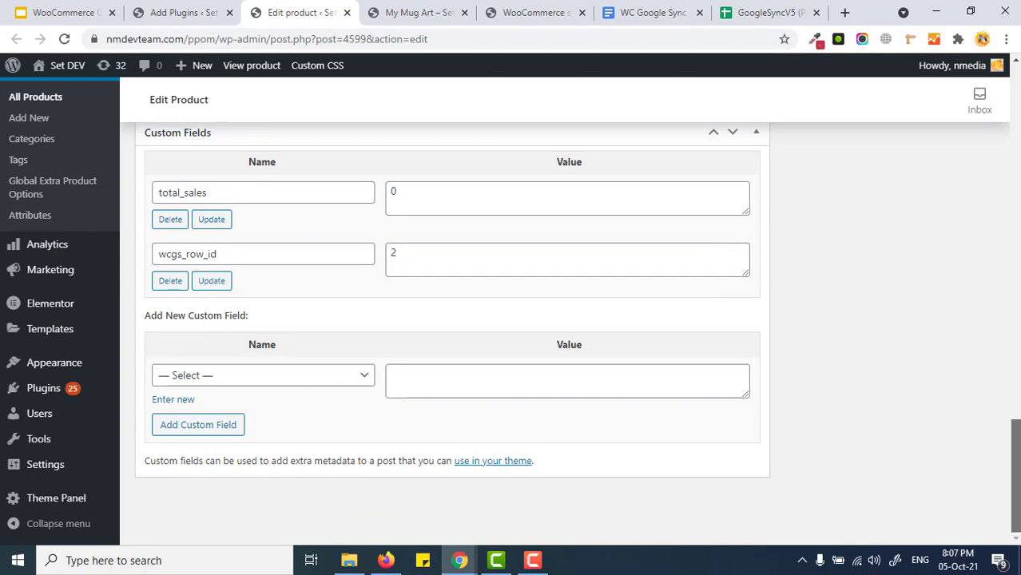
{"action": "scroll", "coordinate": [510, 311], "scroll_direction": "up", "scroll_amount": 4}
{"action": "scroll", "coordinate": [510, 311], "scroll_direction": "down", "scroll_amount": 4}
{"action": "scroll", "coordinate": [553, 335], "scroll_direction": "up", "scroll_amount": 5}
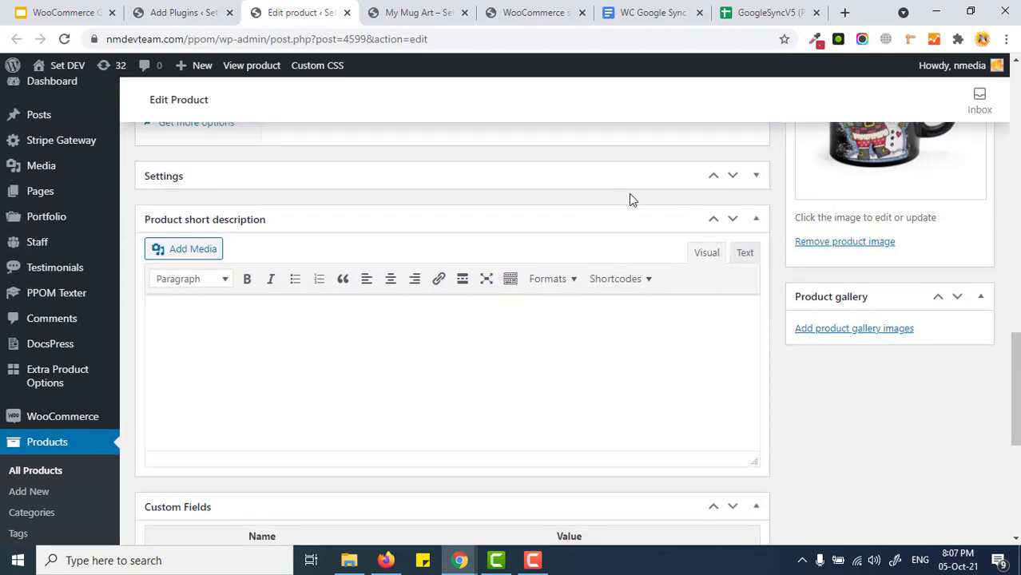
{"action": "left_click", "coordinate": [756, 175]}
{"action": "scroll", "coordinate": [549, 278], "scroll_direction": "up", "scroll_amount": 3}
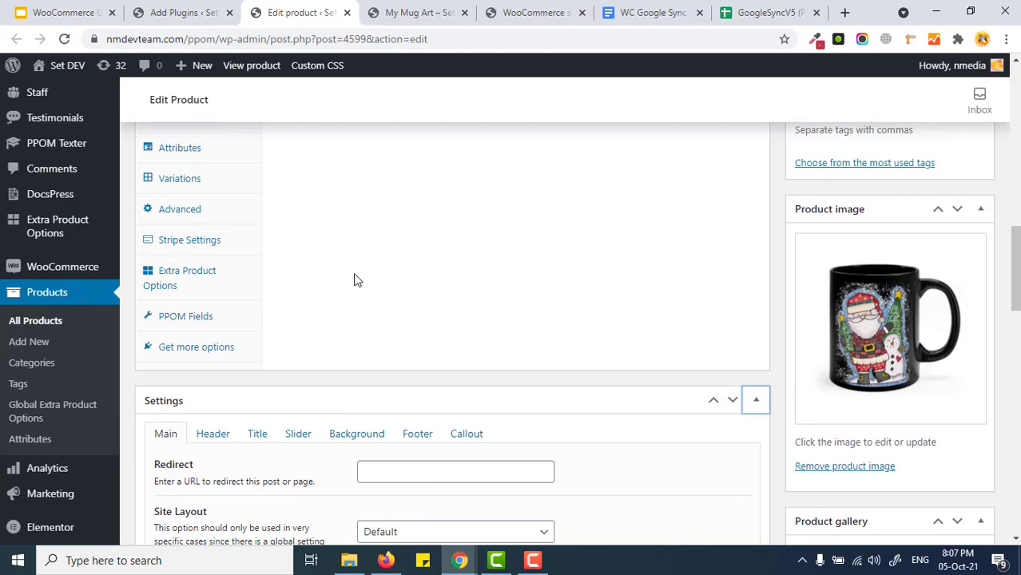
{"action": "scroll", "coordinate": [321, 280], "scroll_direction": "up", "scroll_amount": 3}
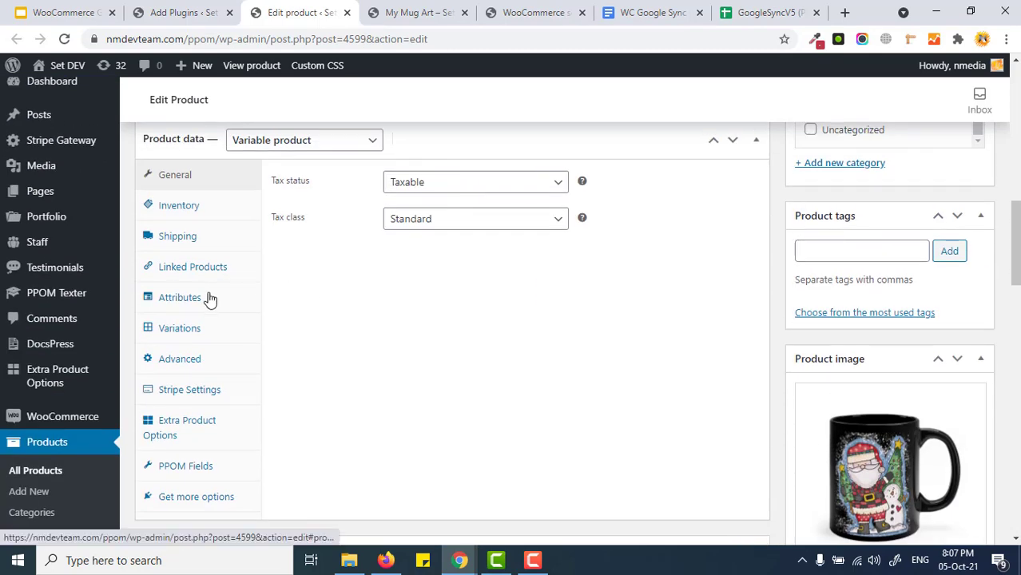
{"action": "left_click", "coordinate": [209, 298]}
{"action": "left_click", "coordinate": [510, 219]}
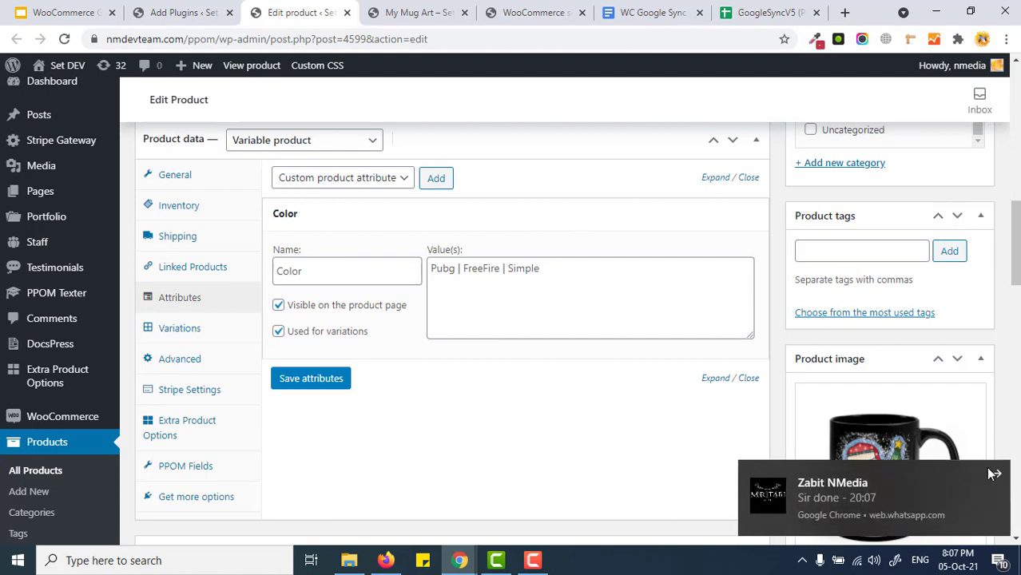
{"action": "left_click", "coordinate": [993, 474]}
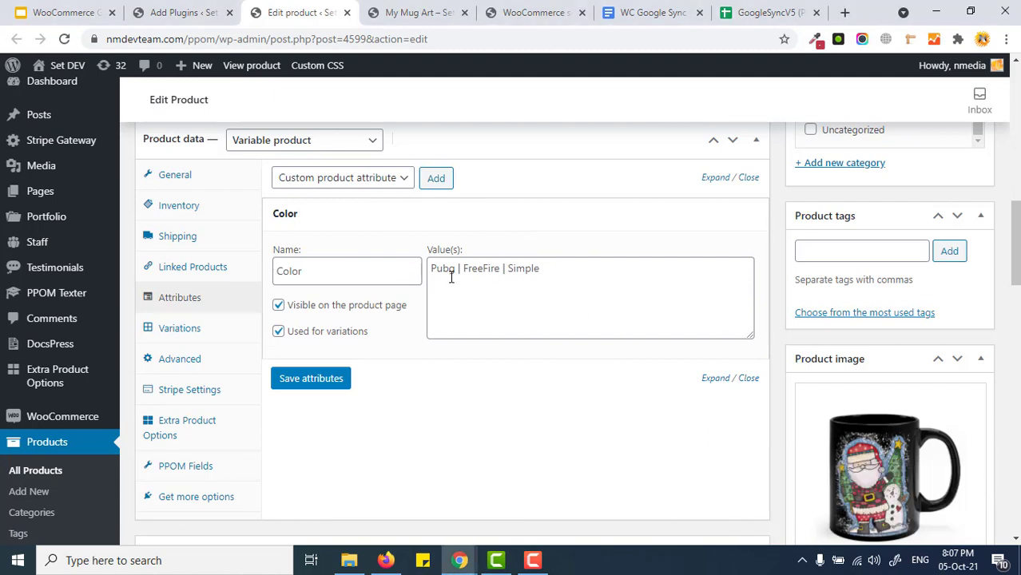
{"action": "left_click", "coordinate": [186, 327]}
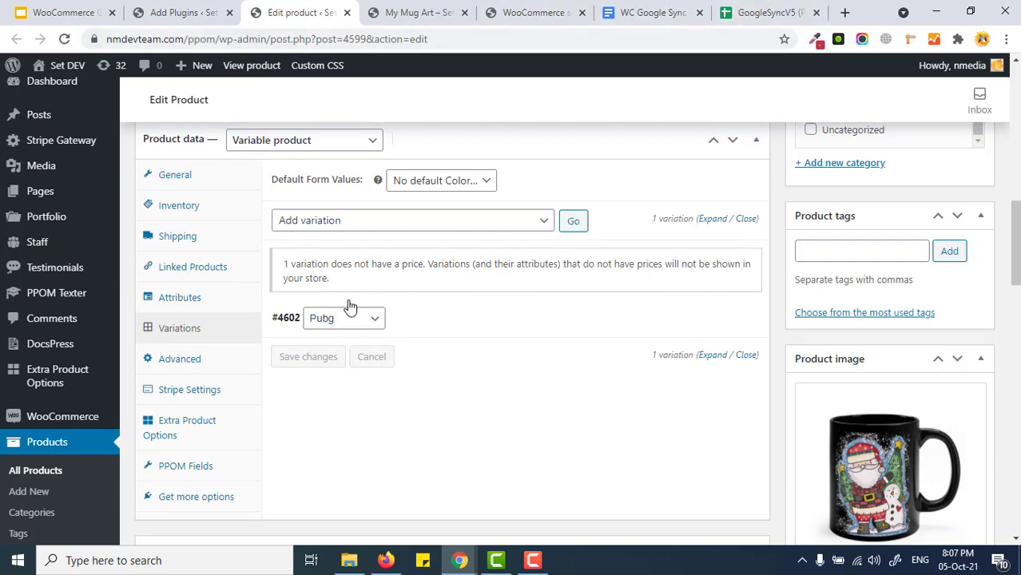
Step: In the products sheet, set the Pub-G Mug's sale_price to 30 and its regular_price to 40
{"action": "left_click", "coordinate": [763, 12]}
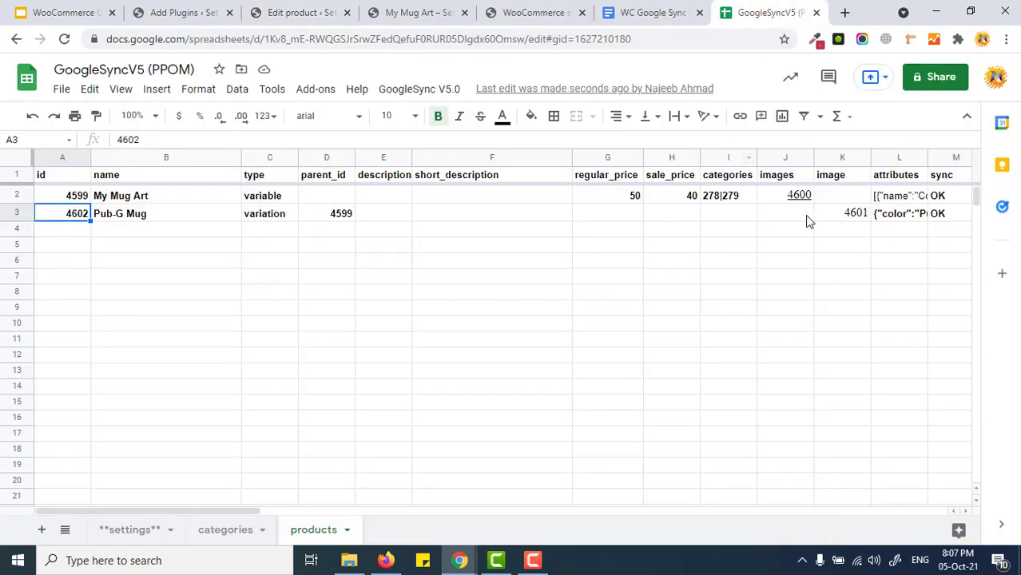
{"action": "left_click", "coordinate": [676, 217]}
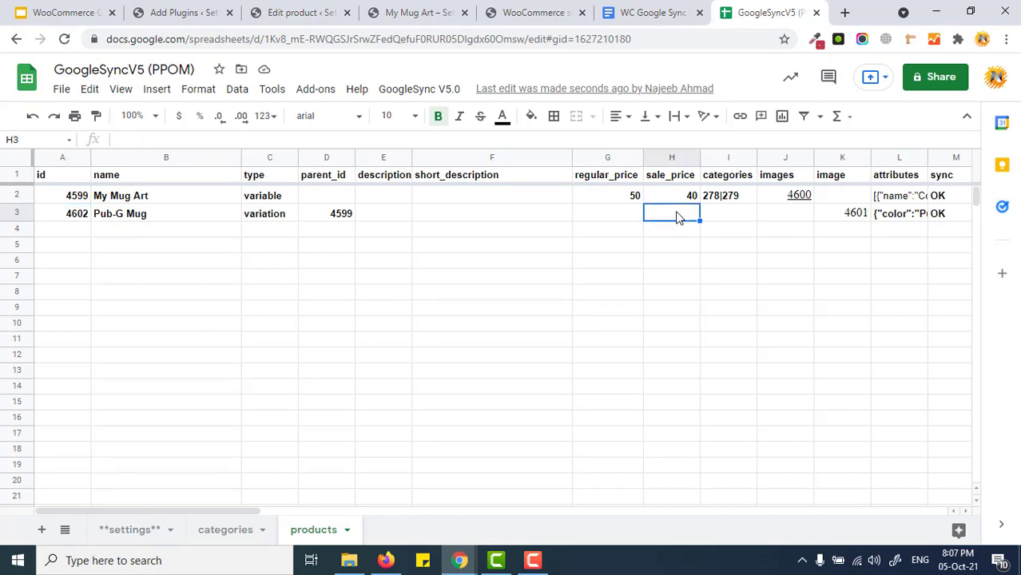
{"action": "type", "text": "30"}
{"action": "key", "text": "Tab"}
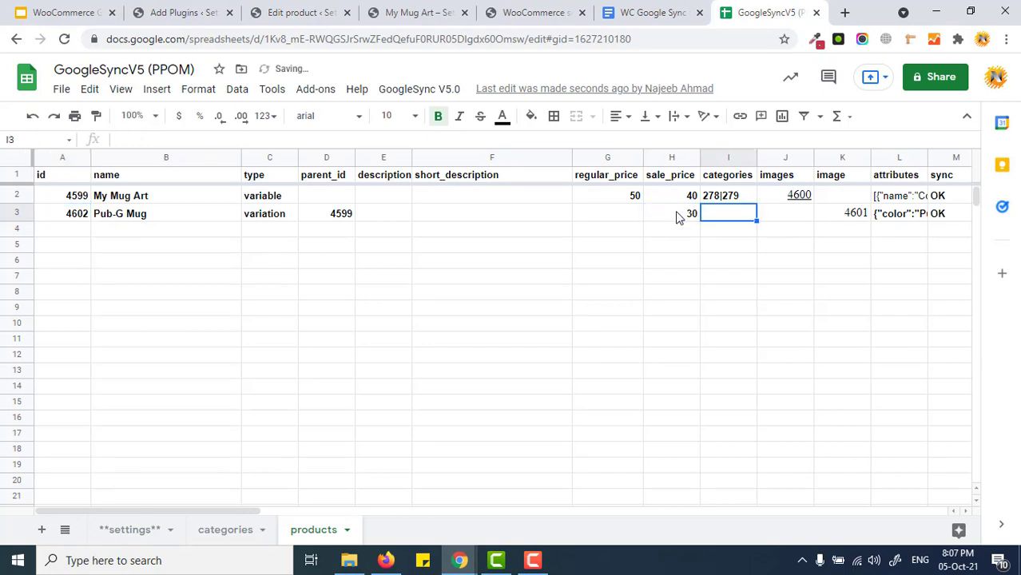
{"action": "key", "text": "Left"}
{"action": "key", "text": "Left"}
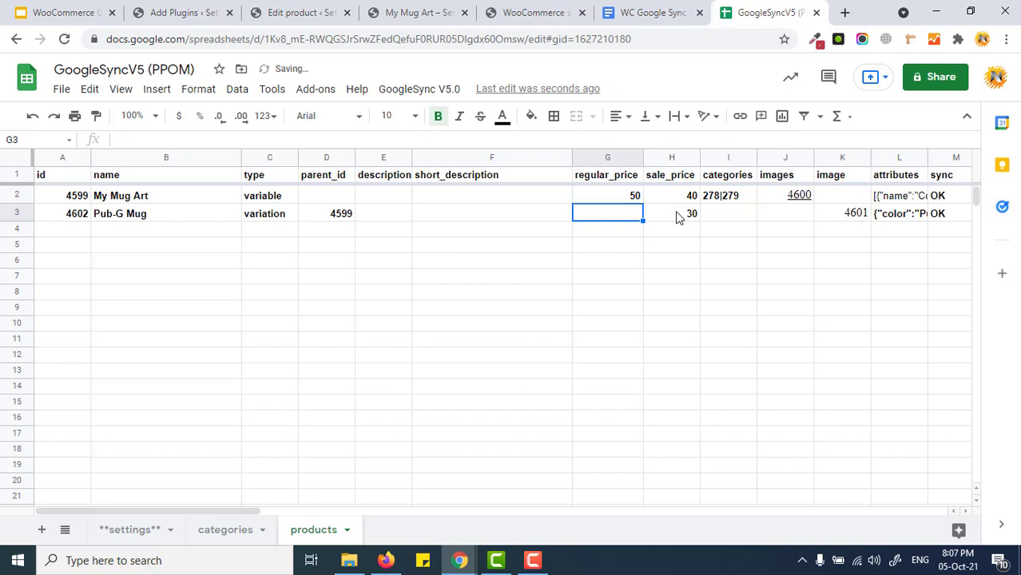
{"action": "type", "text": "40"}
{"action": "key", "text": "Tab"}
Step: Clear the Pub-G Mug's sync status, sync the products sheet with GoogleSync and dismiss the completion message
{"action": "key", "text": "Tab"}
{"action": "key", "text": "Tab"}
{"action": "key", "text": "Tab"}
{"action": "key", "text": "Tab"}
{"action": "key", "text": "Tab"}
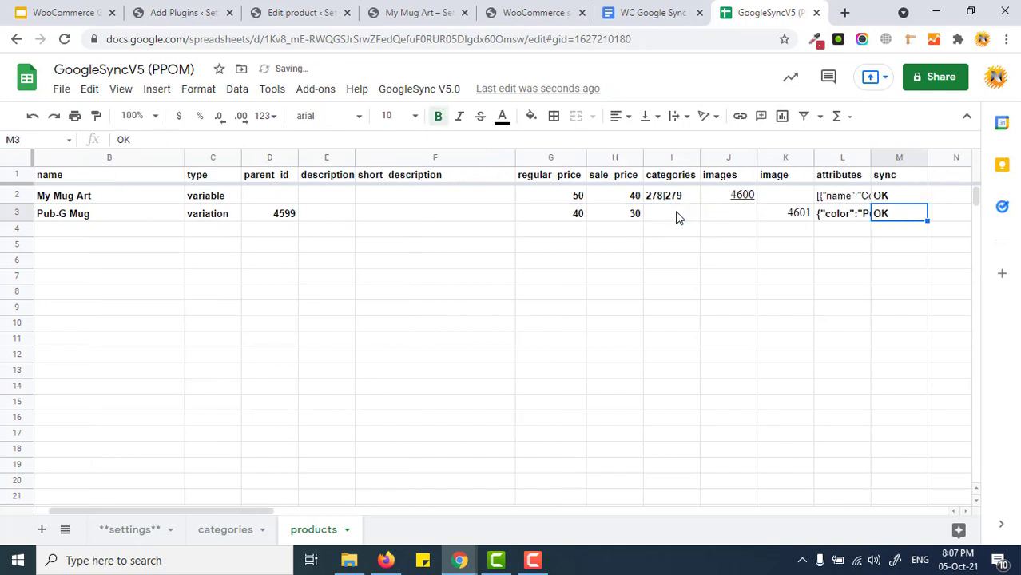
{"action": "key", "text": "Delete"}
{"action": "left_click", "coordinate": [418, 89]}
{"action": "left_click", "coordinate": [452, 151]}
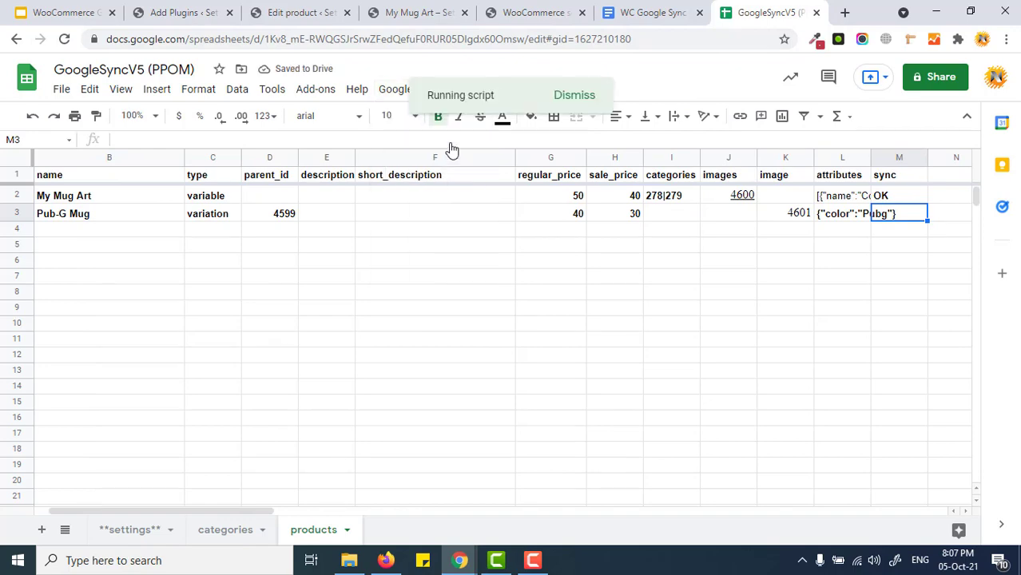
{"action": "left_click", "coordinate": [416, 13]}
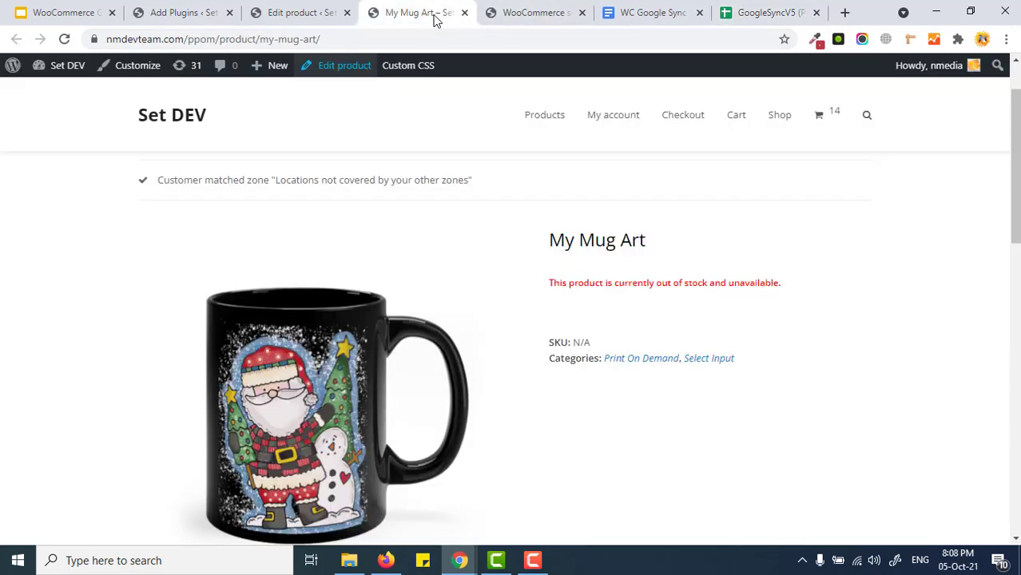
{"action": "left_click", "coordinate": [758, 13]}
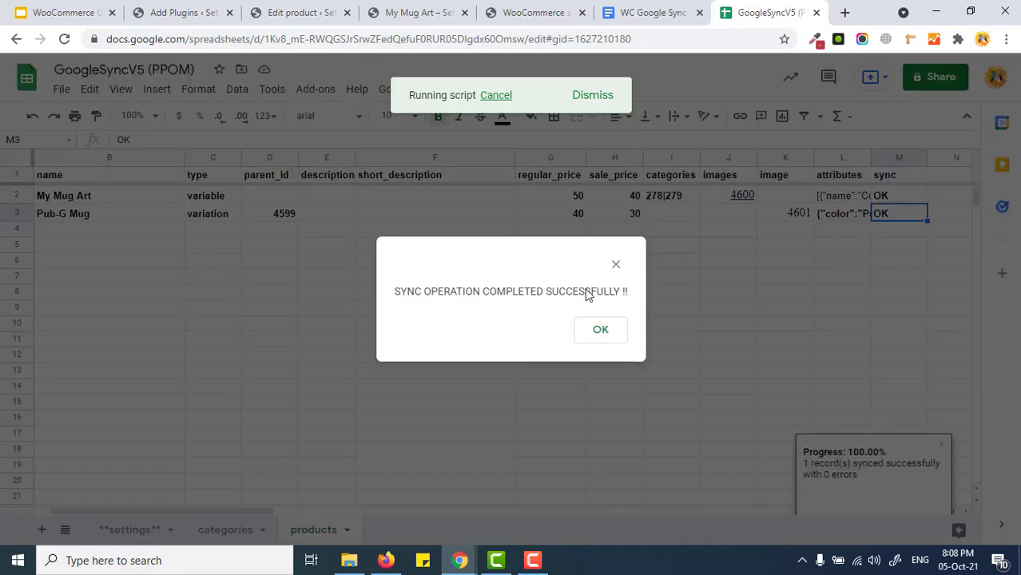
{"action": "left_click", "coordinate": [596, 327]}
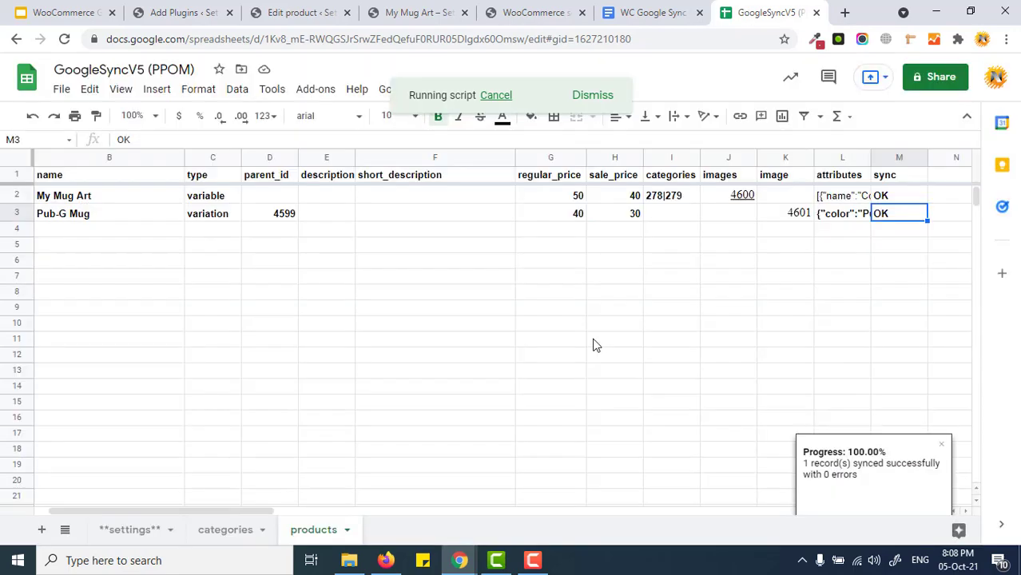
Step: Reload the My Mug Art store page and choose Pubg as the Color to check the variation's price and image
{"action": "left_click", "coordinate": [411, 14]}
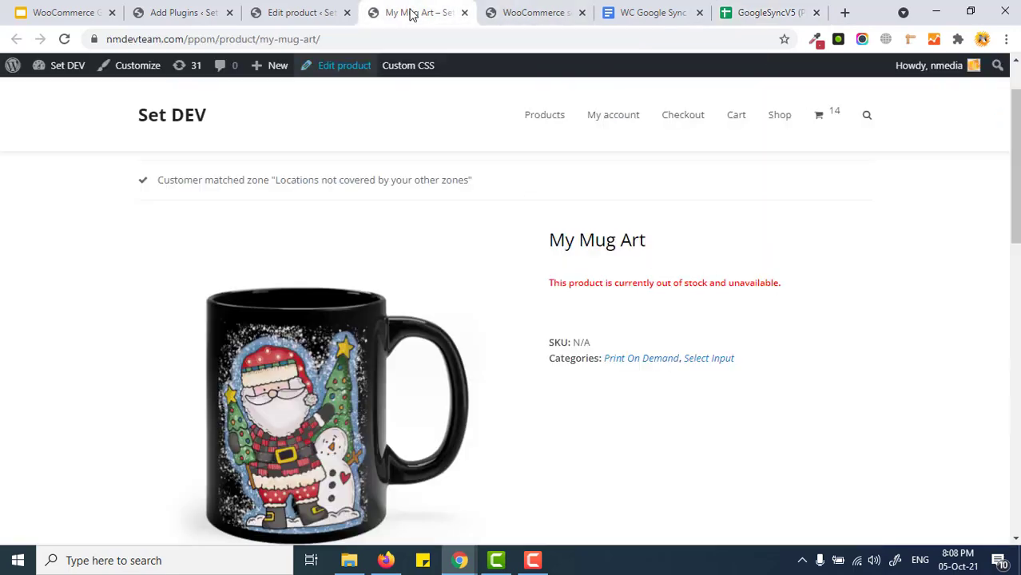
{"action": "left_click", "coordinate": [65, 39]}
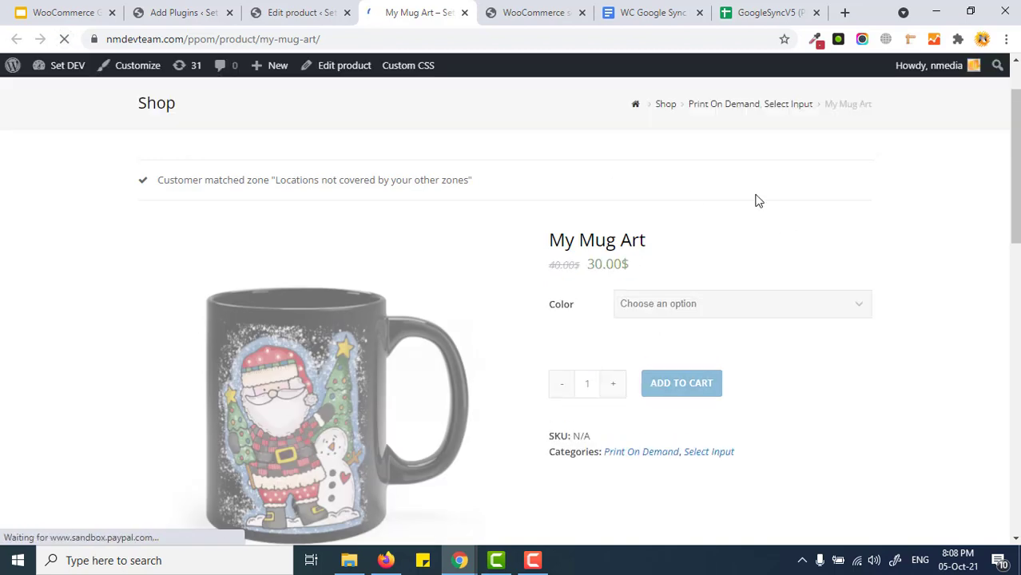
{"action": "left_click", "coordinate": [846, 253]}
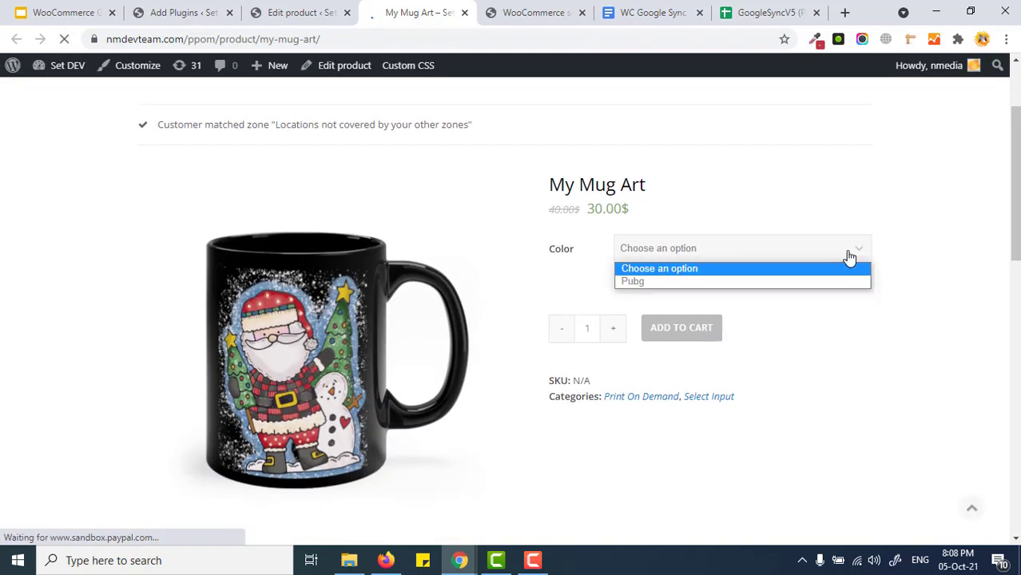
{"action": "left_click", "coordinate": [730, 288]}
{"action": "left_click", "coordinate": [688, 256]}
{"action": "left_click", "coordinate": [690, 268]}
{"action": "scroll", "coordinate": [506, 246], "scroll_direction": "down", "scroll_amount": 1}
{"action": "scroll", "coordinate": [607, 249], "scroll_direction": "up", "scroll_amount": 1}
{"action": "scroll", "coordinate": [723, 254], "scroll_direction": "down", "scroll_amount": 1}
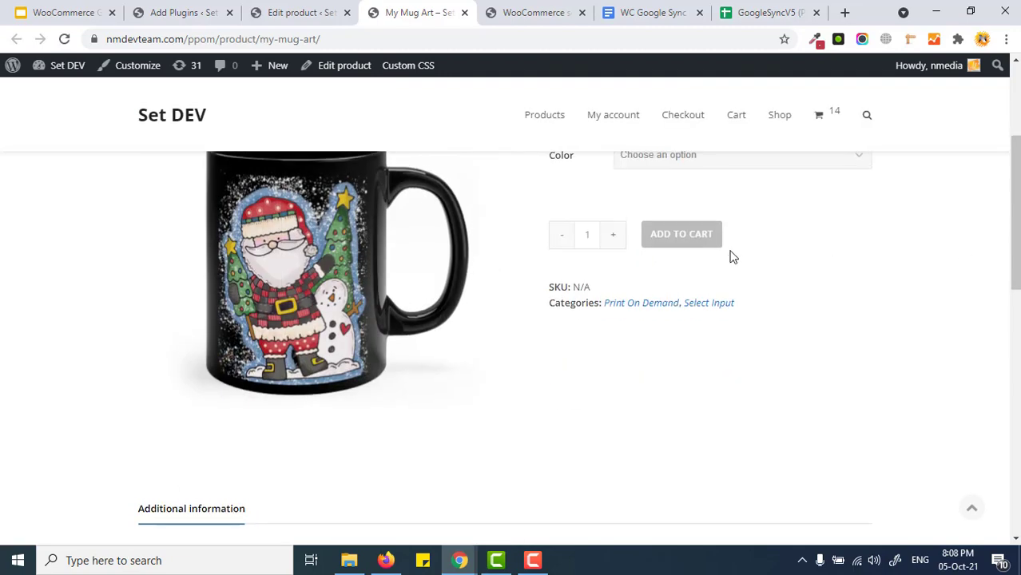
{"action": "scroll", "coordinate": [730, 254], "scroll_direction": "up", "scroll_amount": 1}
{"action": "left_click", "coordinate": [721, 227]}
{"action": "left_click", "coordinate": [723, 258]}
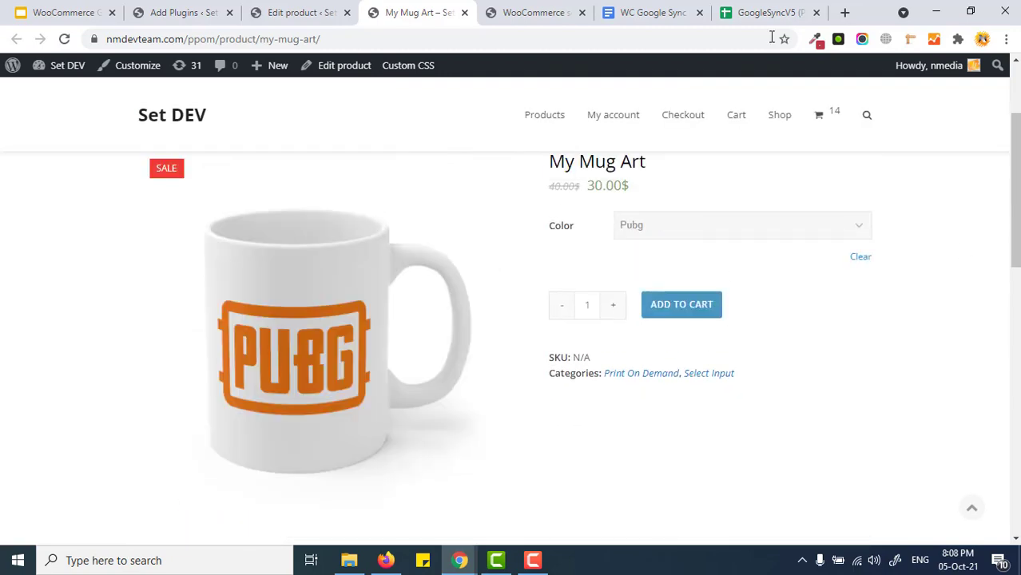
Step: Review the Pub-G Mug's row under My Mug Art in the products sheet
{"action": "left_click", "coordinate": [773, 13]}
{"action": "left_click_drag", "start_coordinate": [258, 513], "coordinate": [226, 514]}
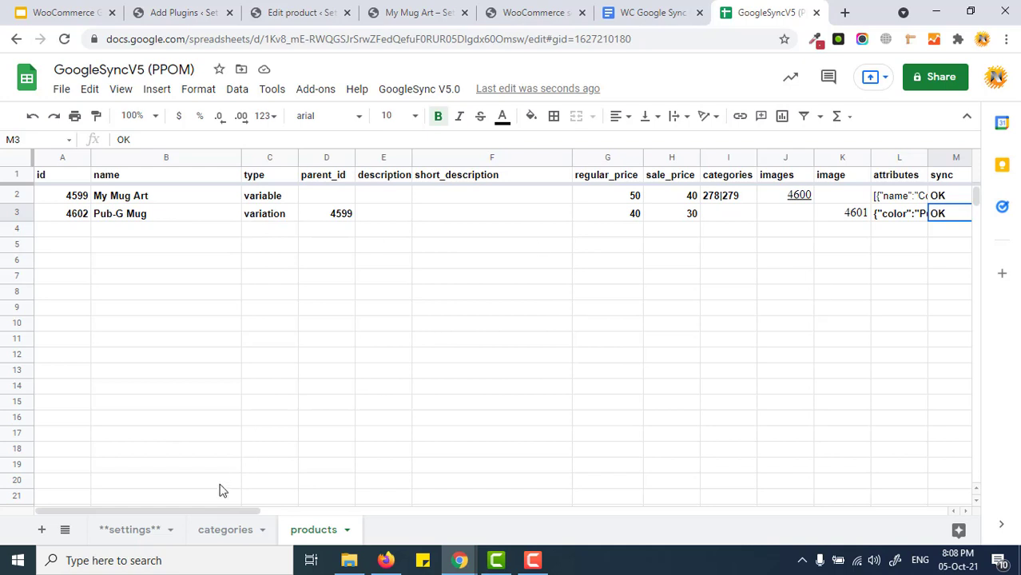
{"action": "left_click_drag", "start_coordinate": [182, 222], "coordinate": [176, 231]}
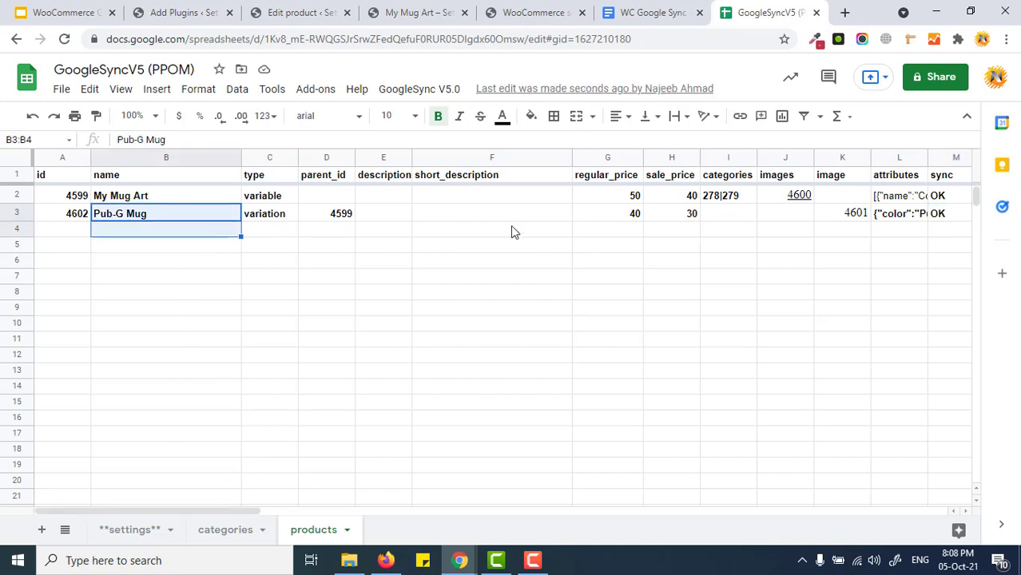
{"action": "left_click", "coordinate": [205, 505]}
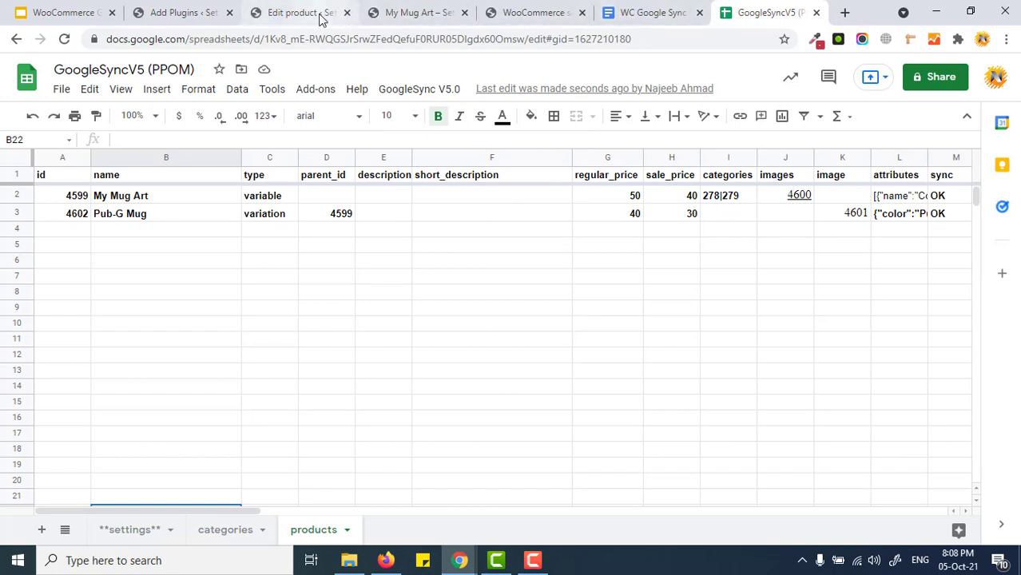
Step: Reload My Mug Art's product editor and display the variations in its product data
{"action": "left_click", "coordinate": [438, 15]}
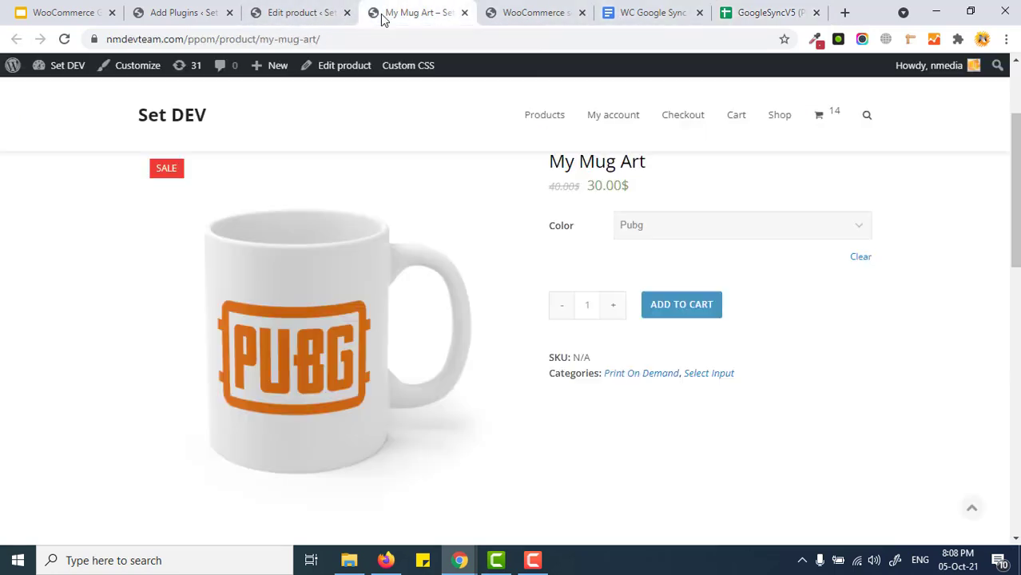
{"action": "left_click", "coordinate": [295, 14]}
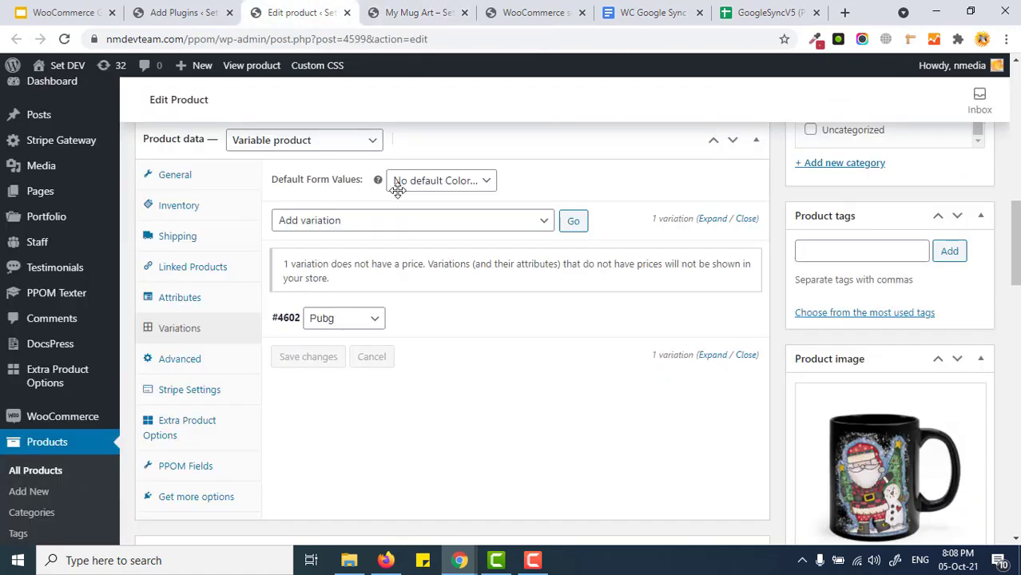
{"action": "left_click", "coordinate": [64, 38]}
{"action": "left_click", "coordinate": [597, 123]}
{"action": "left_click", "coordinate": [766, 15]}
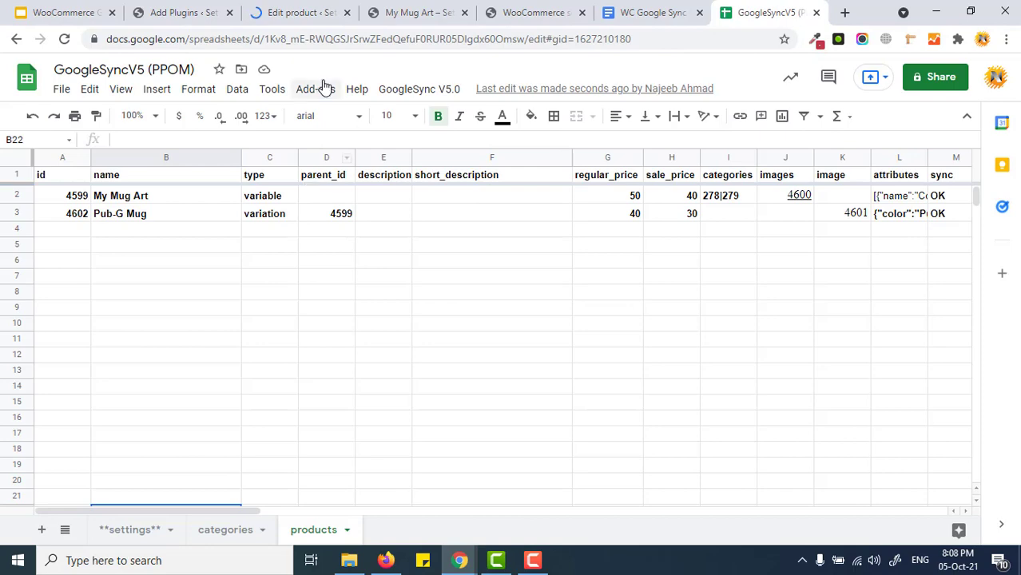
{"action": "left_click", "coordinate": [286, 16]}
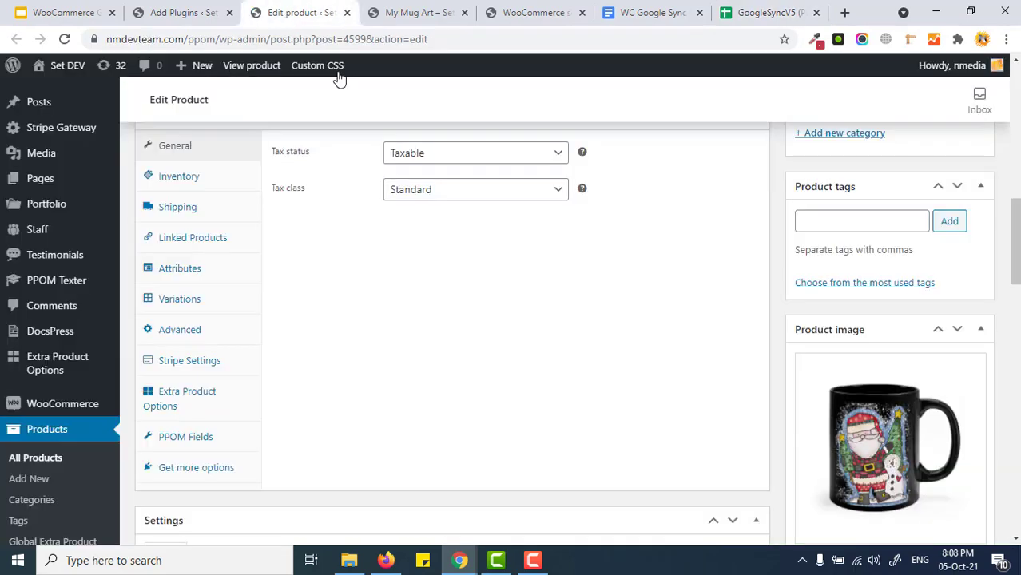
{"action": "left_click", "coordinate": [747, 16]}
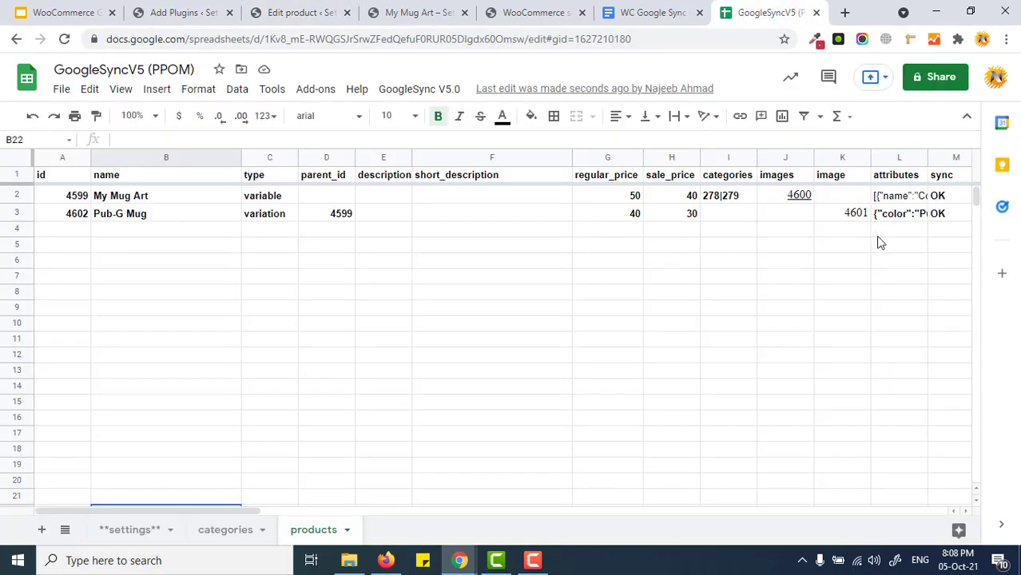
{"action": "left_click", "coordinate": [303, 15]}
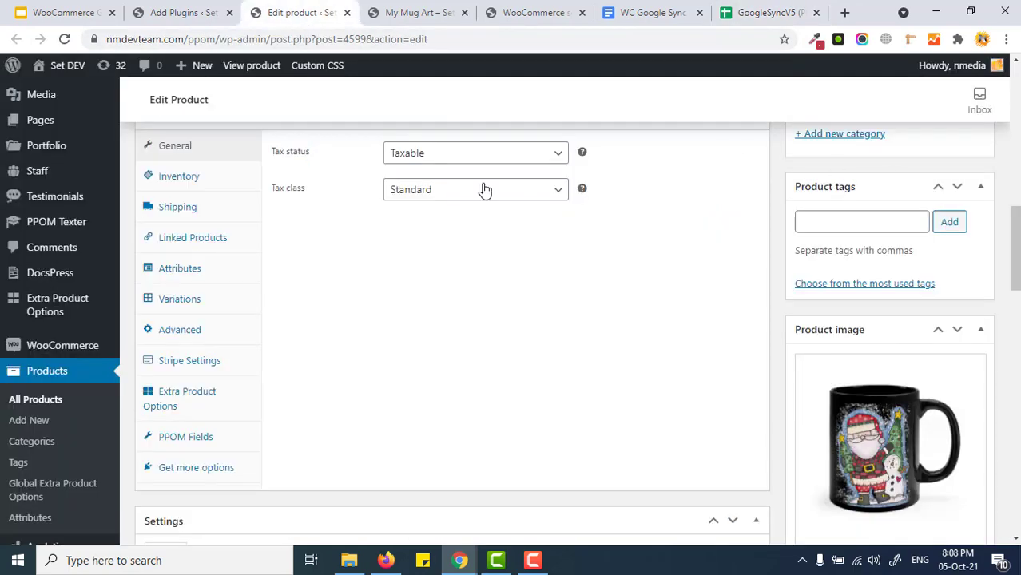
{"action": "left_click_drag", "start_coordinate": [1015, 253], "coordinate": [1015, 258]}
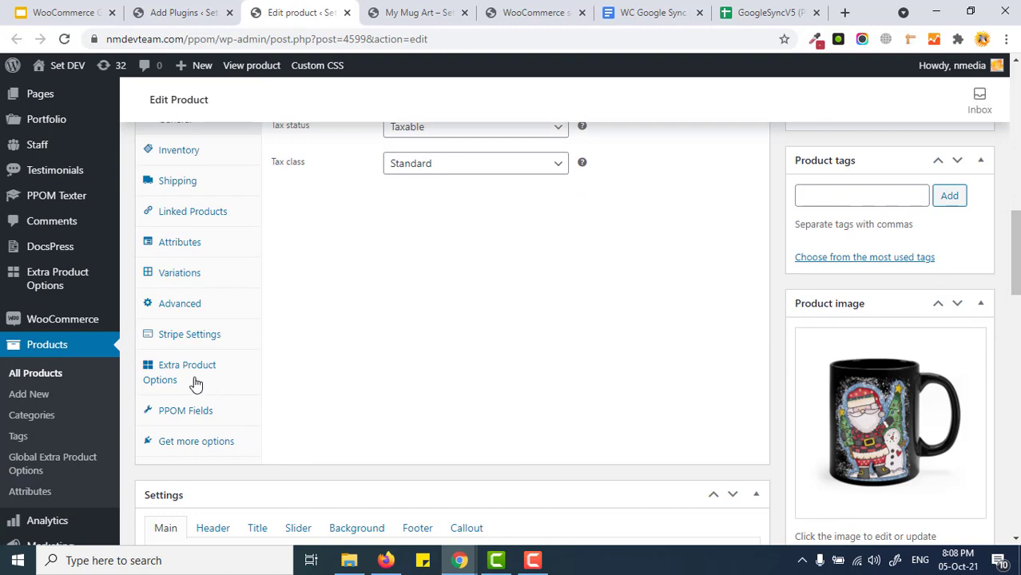
{"action": "left_click", "coordinate": [224, 276]}
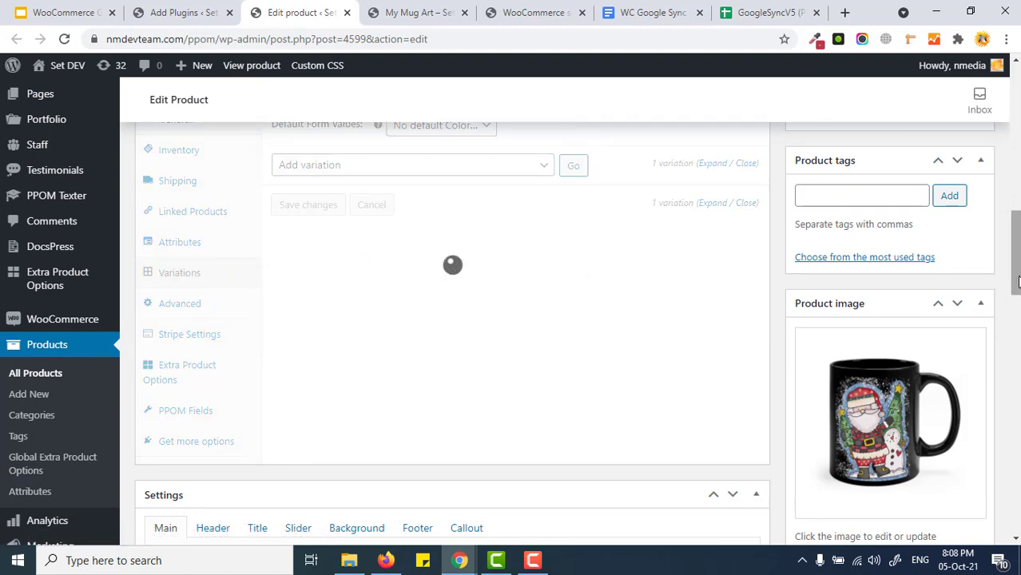
{"action": "left_click_drag", "start_coordinate": [1020, 271], "coordinate": [1019, 263]}
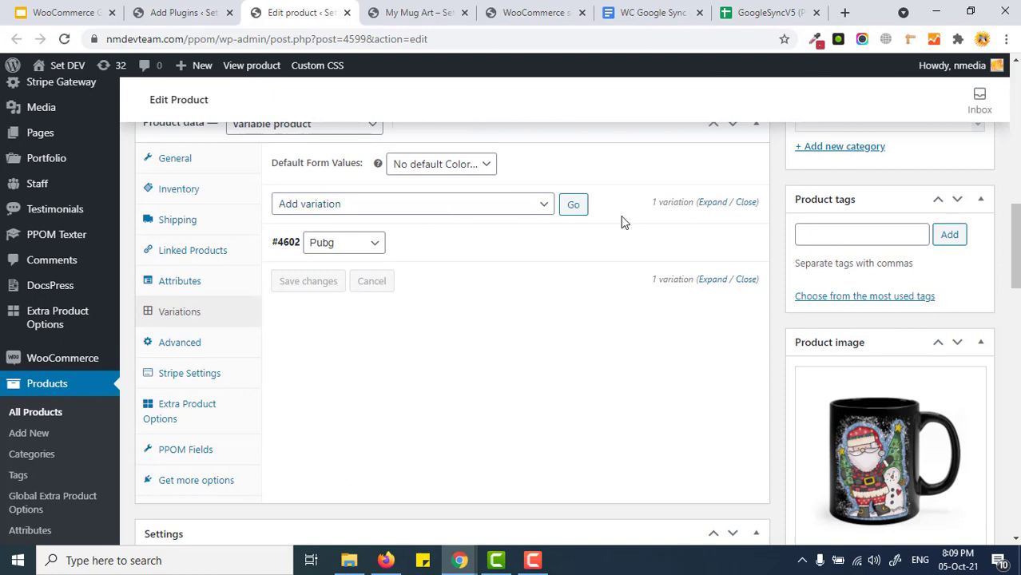
Step: Add a new variation to My Mug Art and set its Color to FreeFire
{"action": "left_click", "coordinate": [576, 205]}
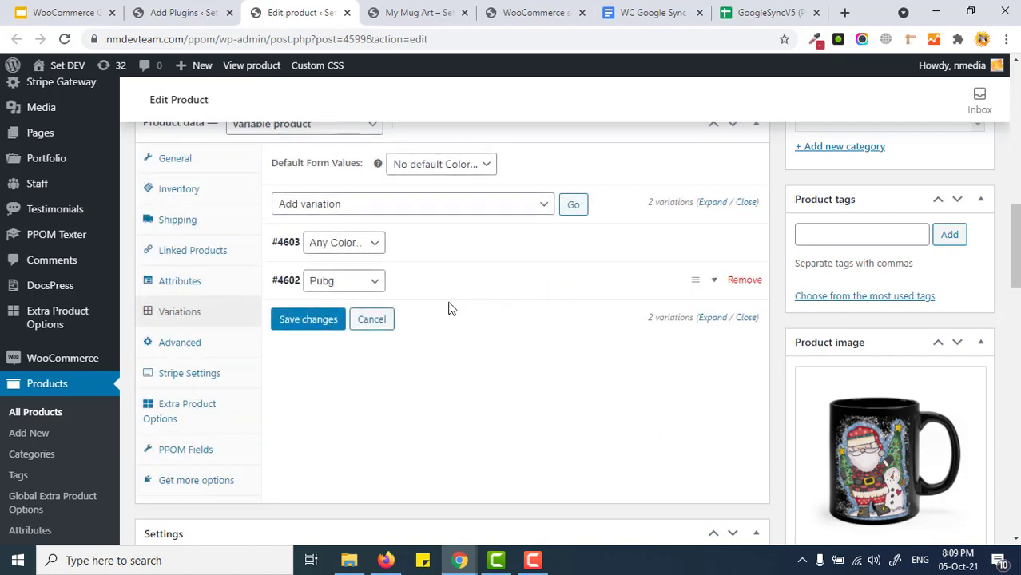
{"action": "left_click", "coordinate": [371, 244]}
{"action": "left_click", "coordinate": [360, 289]}
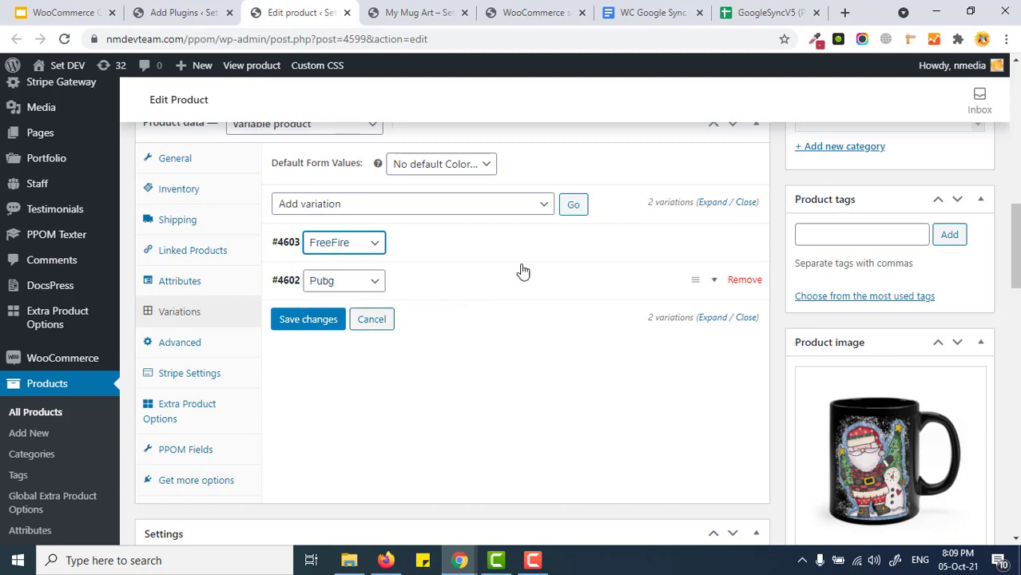
Step: Expand the FreeFire variation's details and set its regular price to $60
{"action": "left_click", "coordinate": [715, 244]}
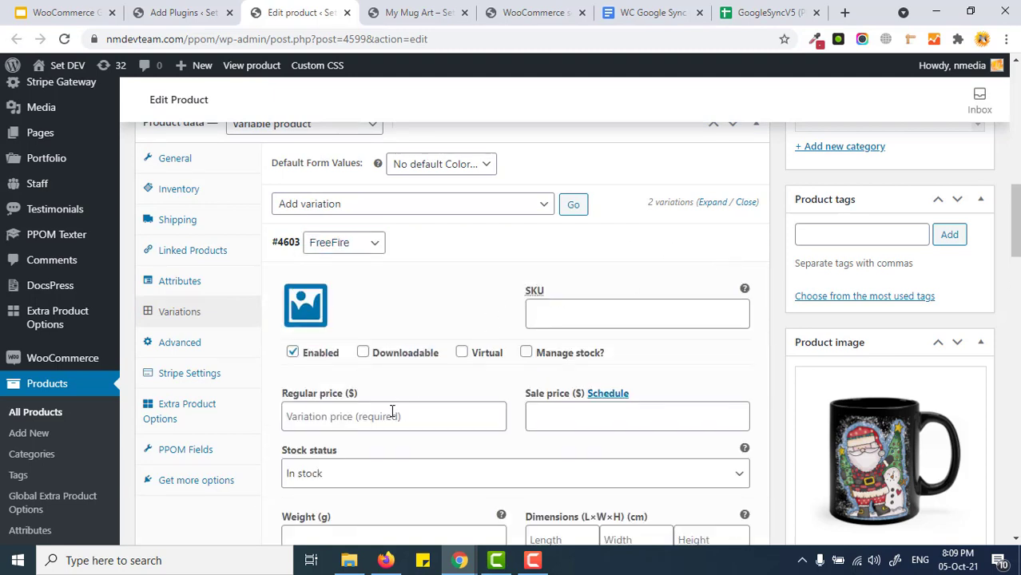
{"action": "left_click", "coordinate": [392, 410]}
{"action": "type", "text": "60"}
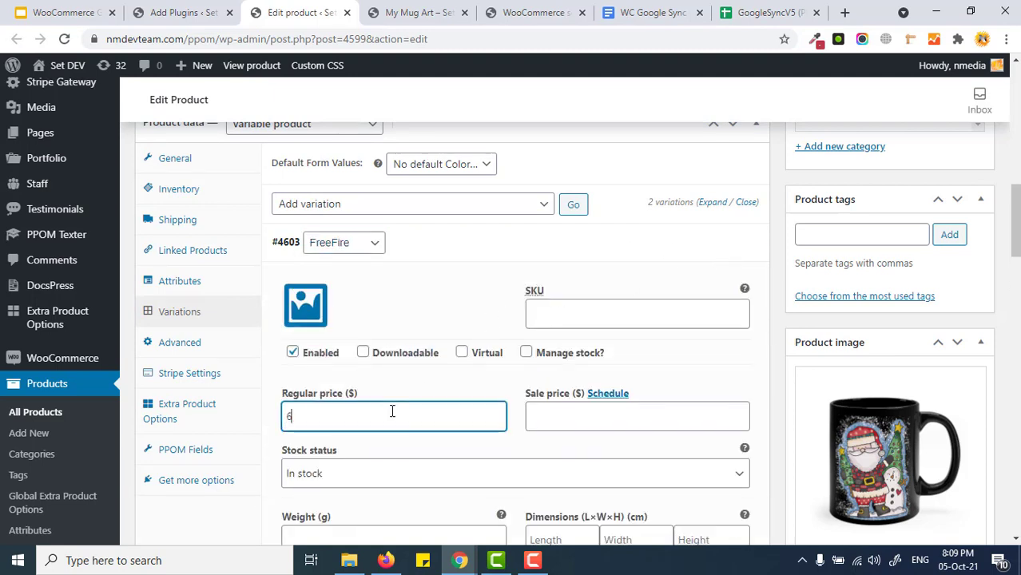
{"action": "key", "text": "Tab"}
{"action": "key", "text": "Tab"}
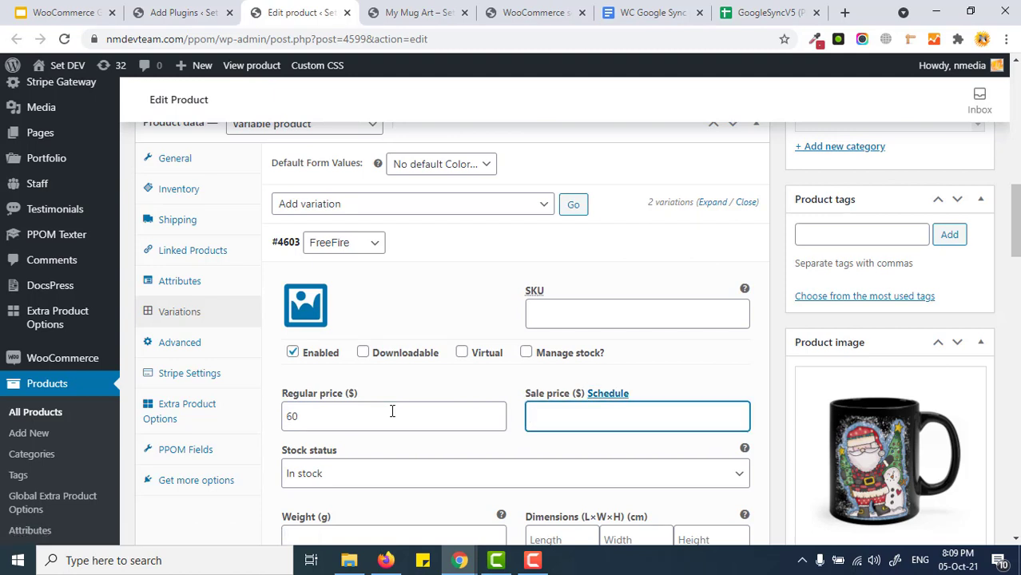
Step: Assign the Free Fire mug picture 69010-25.jpg from the media library to the FreeFire variation and save the variation changes
{"action": "left_click", "coordinate": [320, 314]}
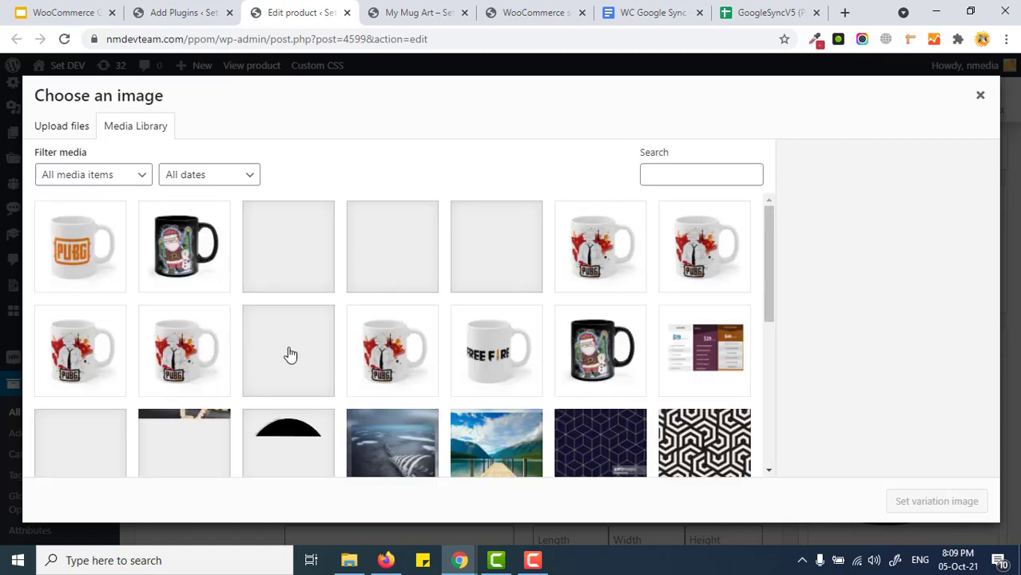
{"action": "left_click", "coordinate": [474, 351]}
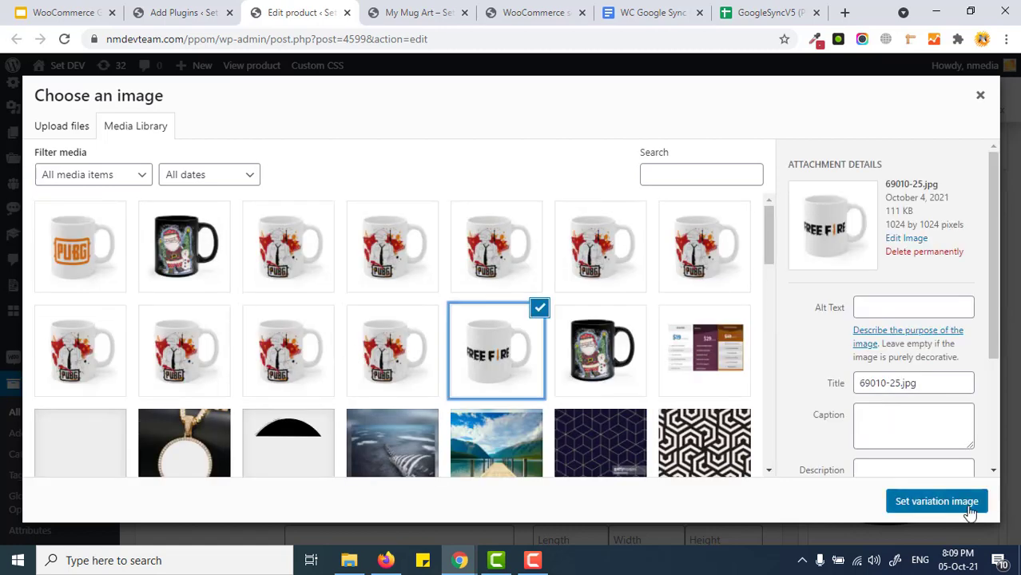
{"action": "left_click", "coordinate": [958, 503]}
{"action": "scroll", "coordinate": [695, 348], "scroll_direction": "down", "scroll_amount": 7}
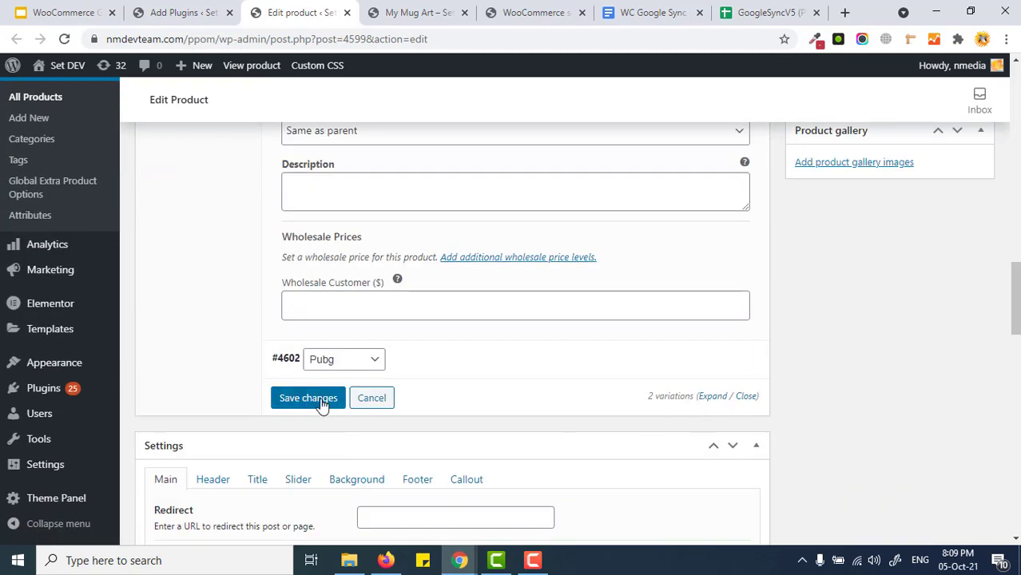
{"action": "left_click", "coordinate": [321, 403]}
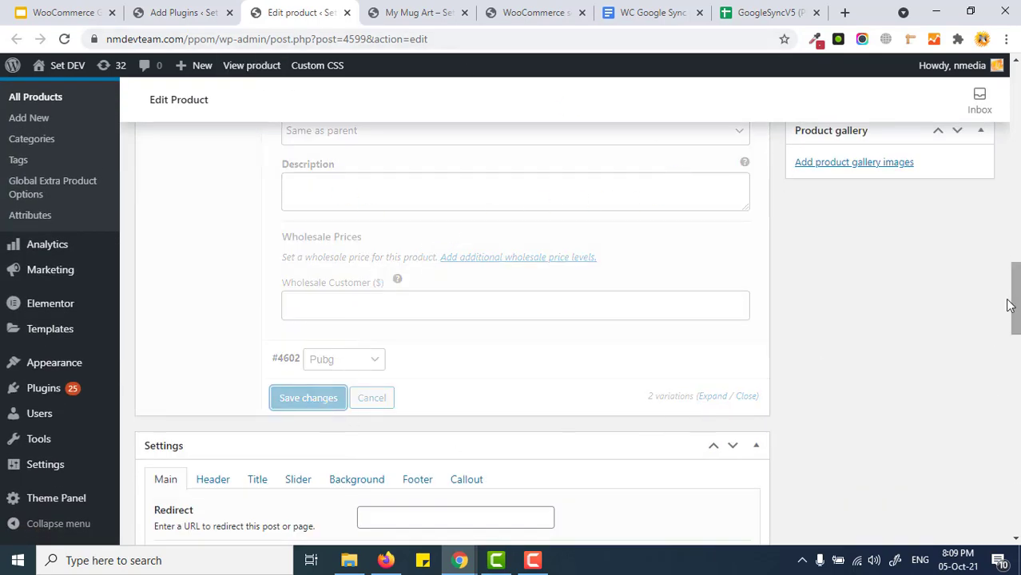
Step: Switch to the GoogleSyncV5 (PPOM) sheet and inspect the My Mug Art - FreeFire row's name and attributes
{"action": "left_click", "coordinate": [748, 17]}
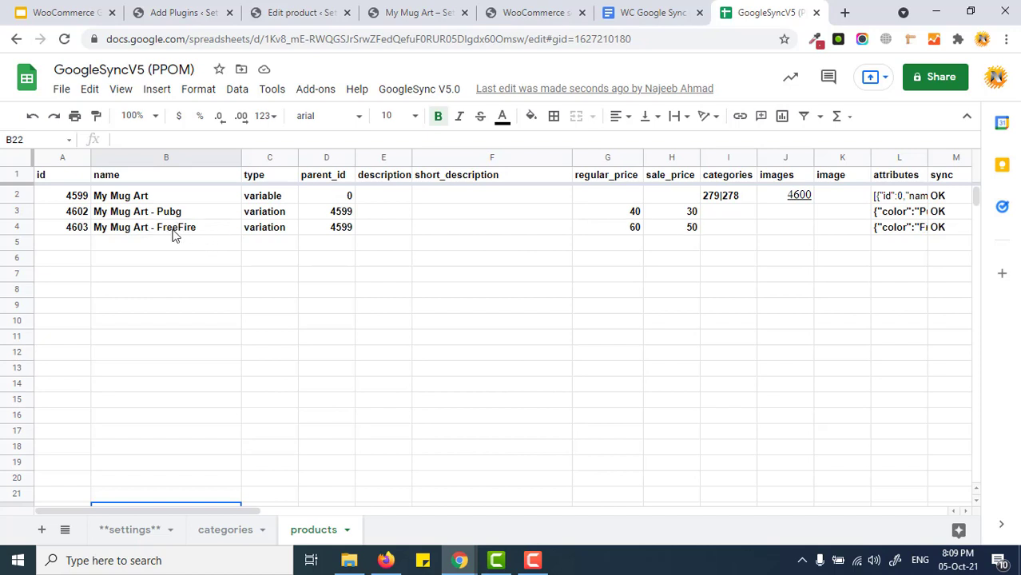
{"action": "left_click", "coordinate": [174, 231]}
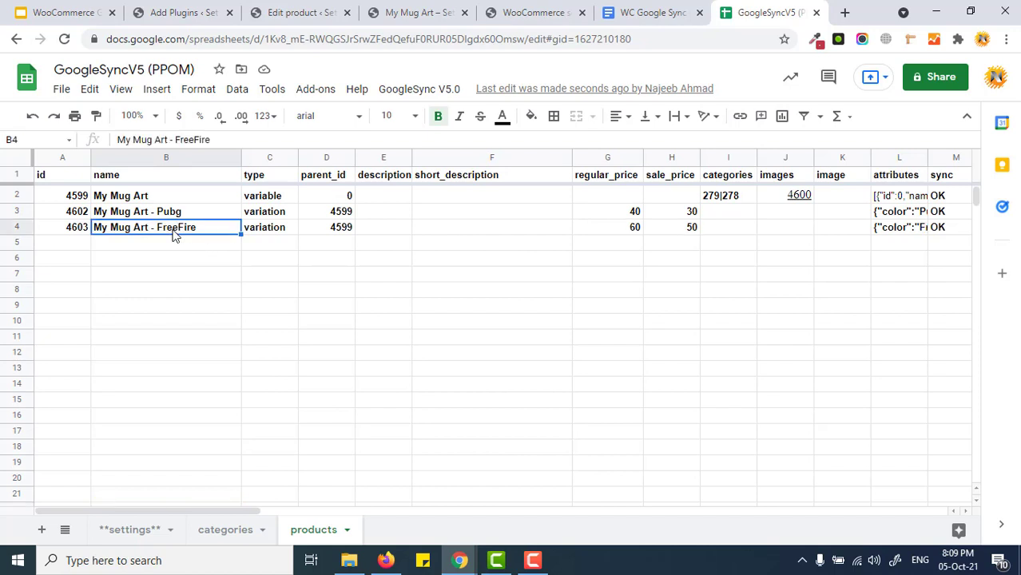
{"action": "left_click", "coordinate": [884, 232]}
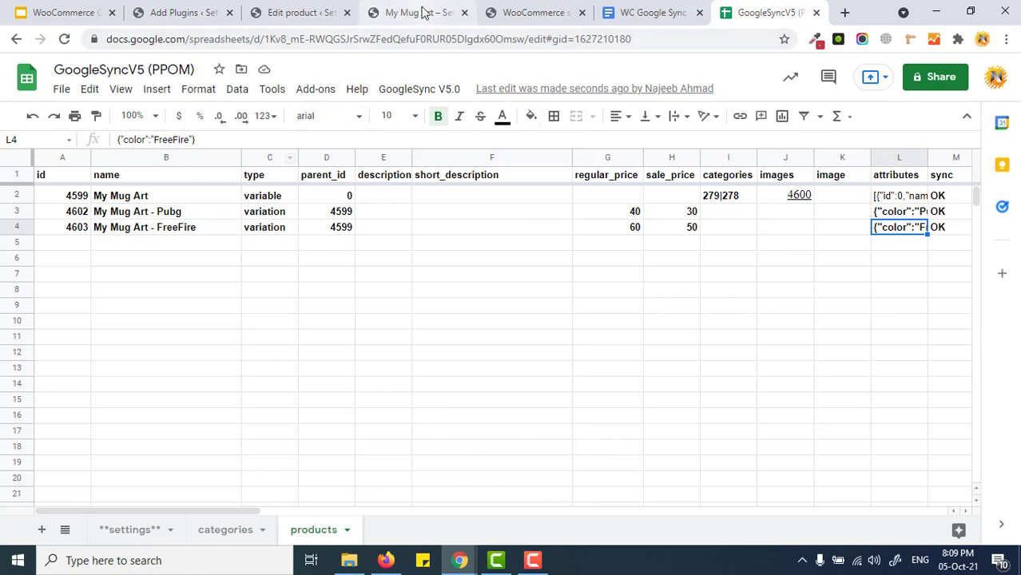
Step: Review the FreeFire and Pubg variations listed in My Mug Art's product editor for comparison with the sheet
{"action": "left_click", "coordinate": [420, 12]}
{"action": "left_click", "coordinate": [288, 12]}
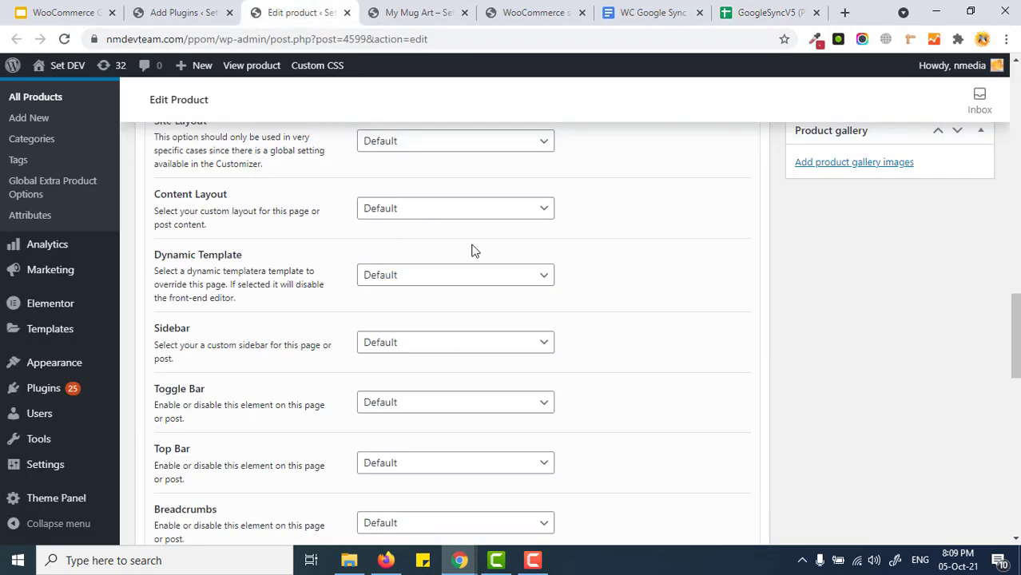
{"action": "scroll", "coordinate": [471, 250], "scroll_direction": "up", "scroll_amount": 3}
{"action": "scroll", "coordinate": [472, 250], "scroll_direction": "up", "scroll_amount": 6}
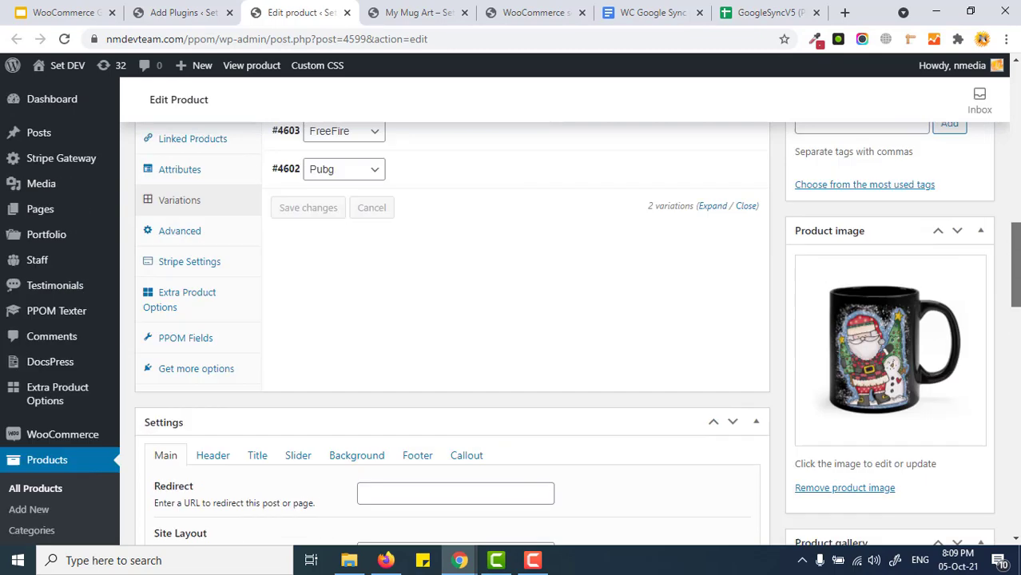
{"action": "scroll", "coordinate": [451, 104], "scroll_direction": "down", "scroll_amount": 2}
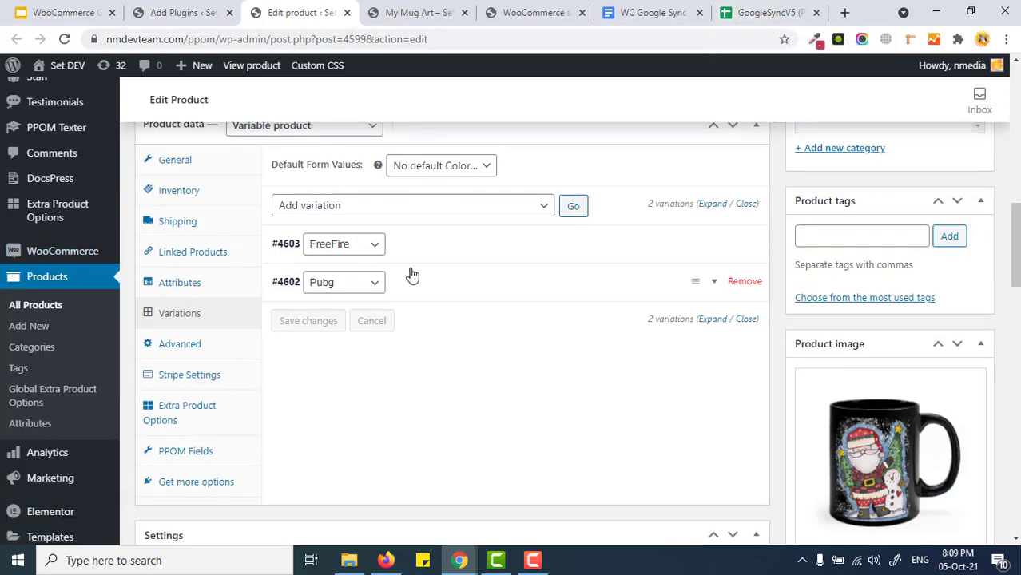
Step: Examine the GoogleSync WebApp URL entry in WooCommerce's Google Sync settings
{"action": "left_click", "coordinate": [749, 14]}
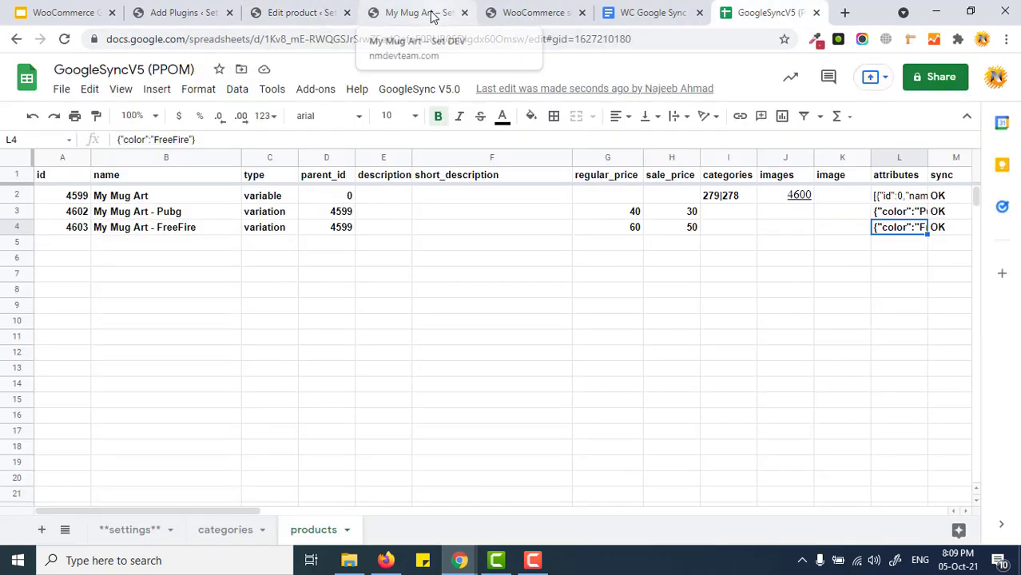
{"action": "left_click", "coordinate": [533, 13]}
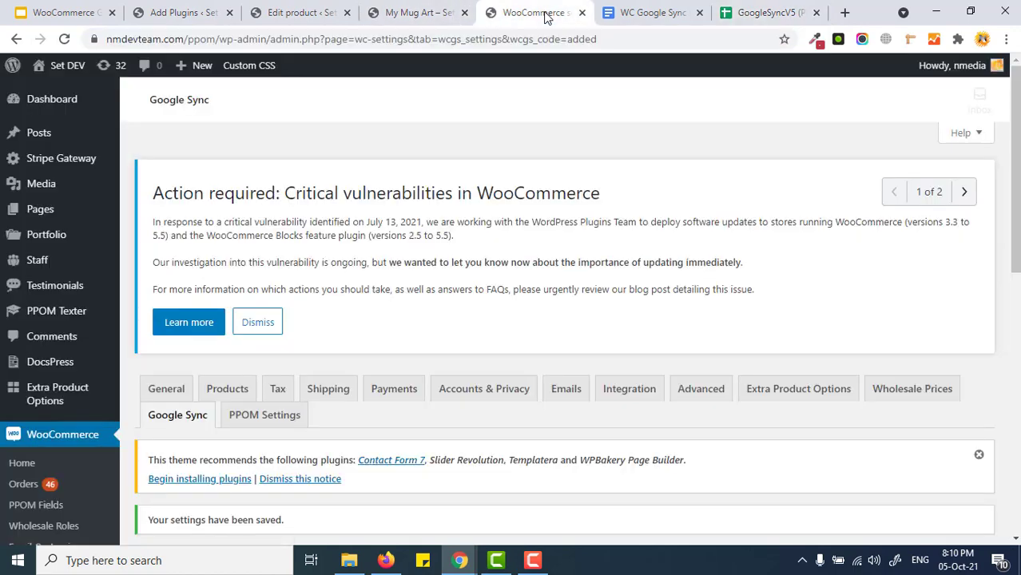
{"action": "left_click", "coordinate": [341, 12]}
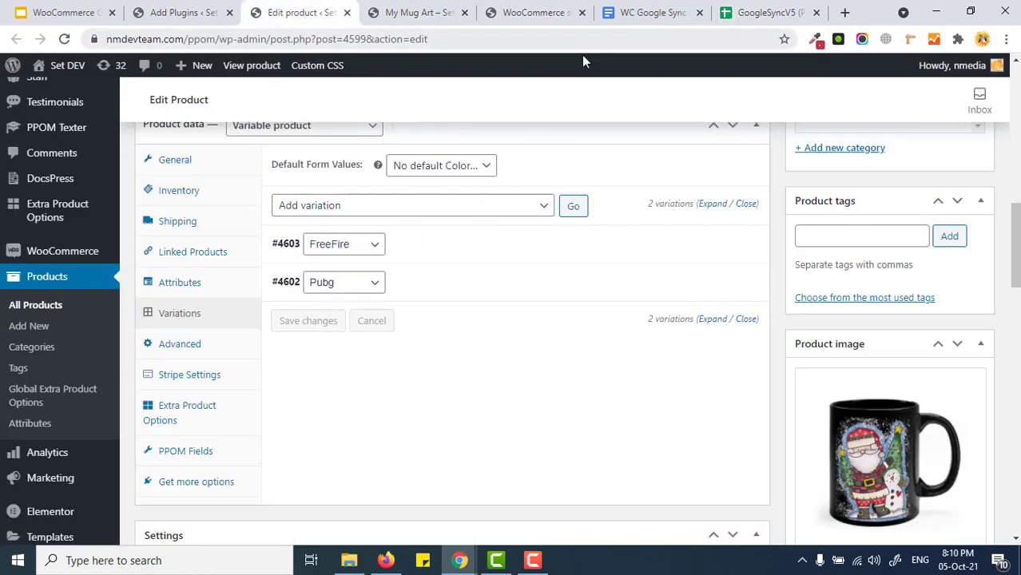
{"action": "left_click", "coordinate": [424, 12]}
{"action": "left_click", "coordinate": [525, 10]}
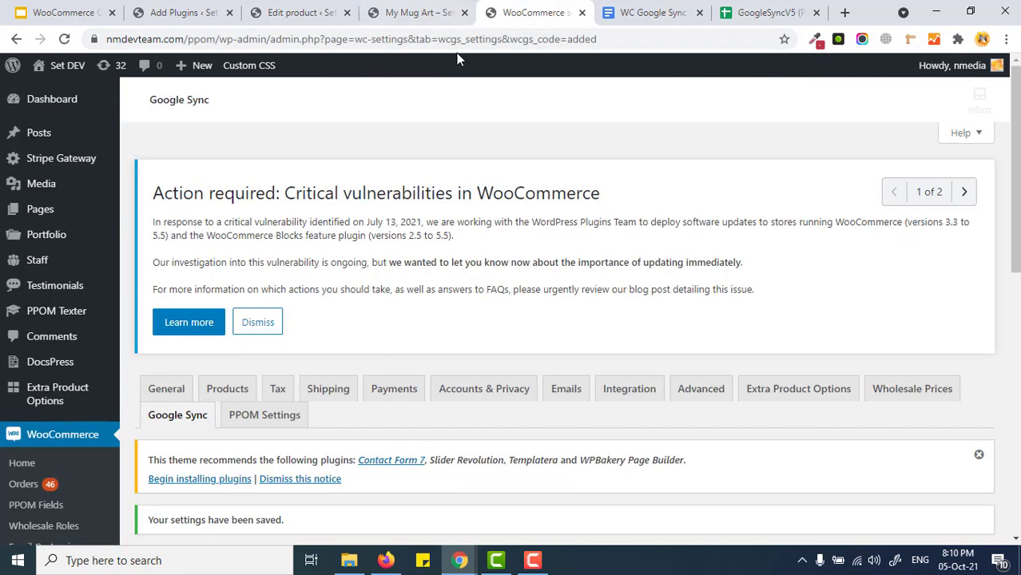
{"action": "scroll", "coordinate": [452, 226], "scroll_direction": "down", "scroll_amount": 10}
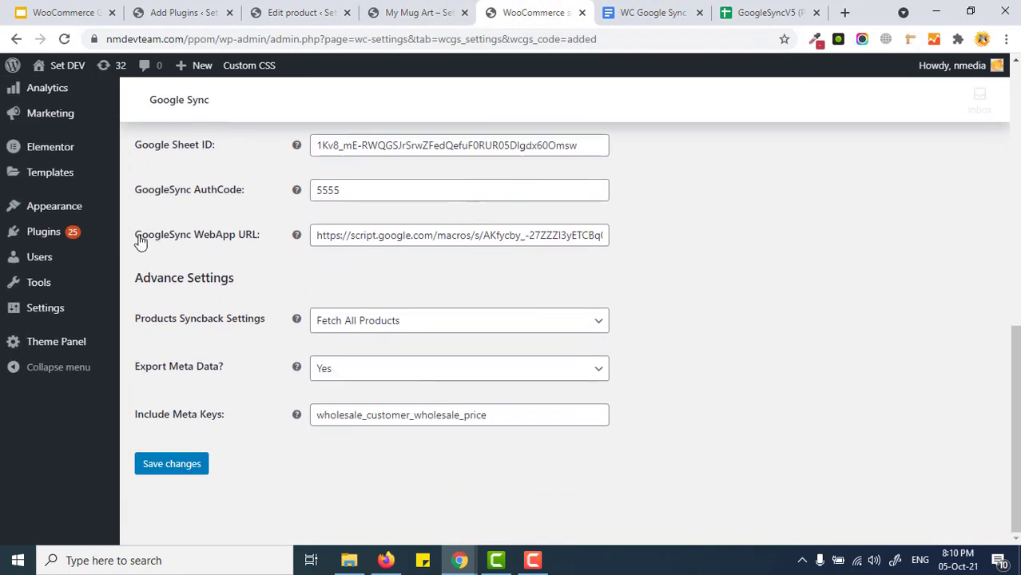
{"action": "left_click_drag", "start_coordinate": [260, 239], "coordinate": [142, 244]}
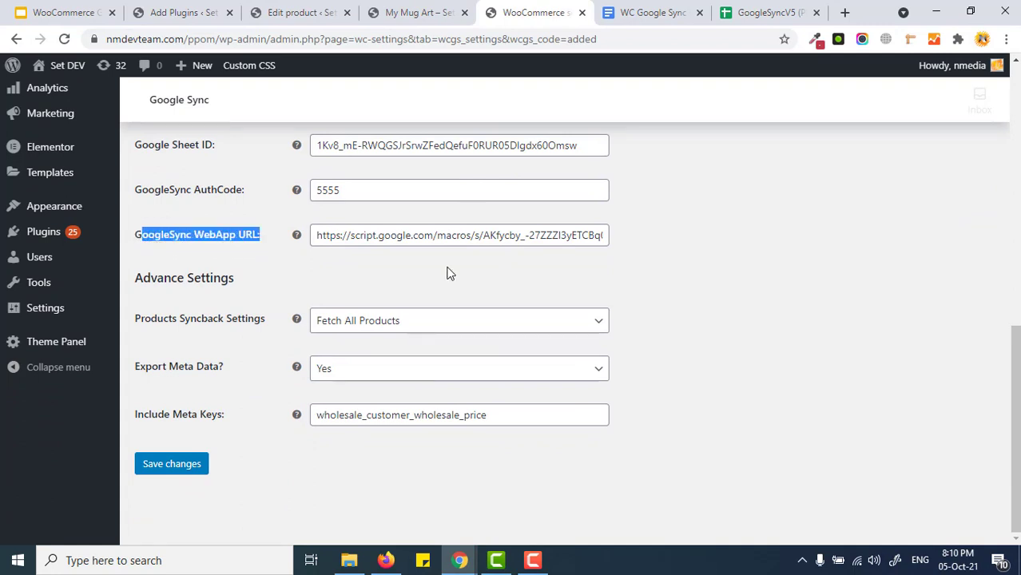
{"action": "left_click", "coordinate": [434, 235]}
{"action": "key", "text": "ctrl+a"}
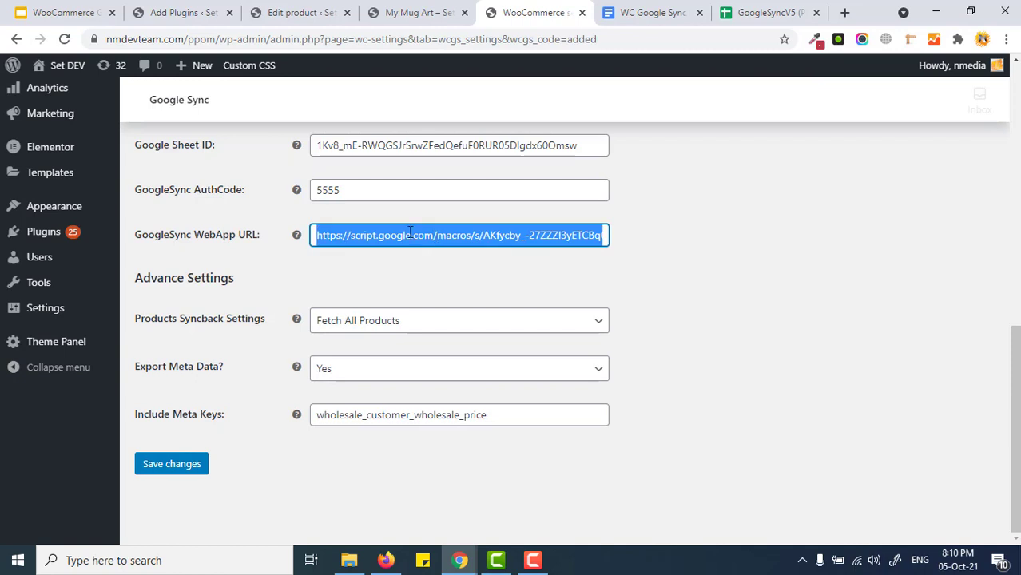
{"action": "scroll", "coordinate": [969, 269], "scroll_direction": "up", "scroll_amount": 1}
Step: Open the googlesync-V5 script project attached to the sheet, switching to the Google account that has access
{"action": "left_click", "coordinate": [742, 9]}
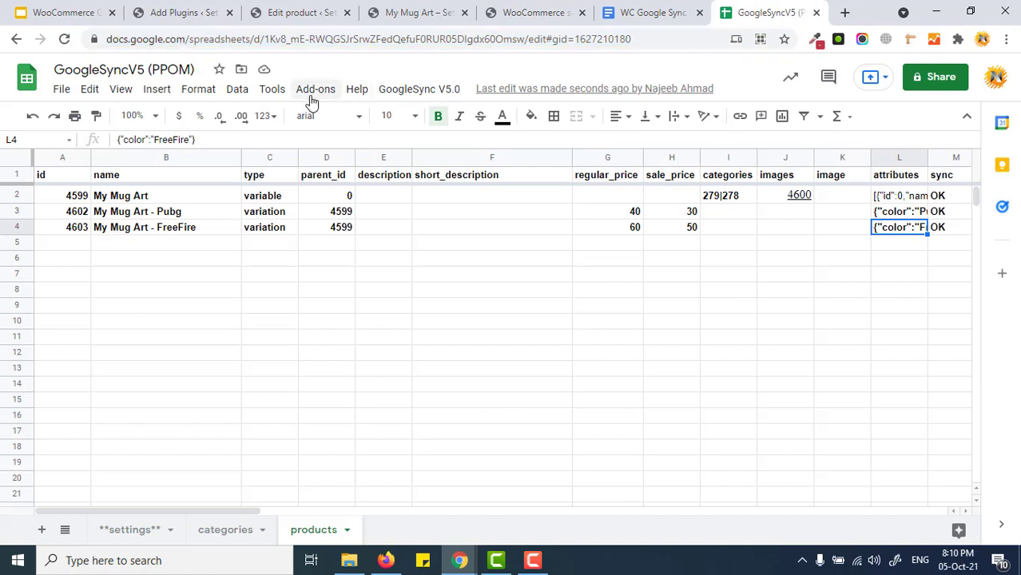
{"action": "left_click", "coordinate": [264, 91]}
{"action": "left_click", "coordinate": [310, 178]}
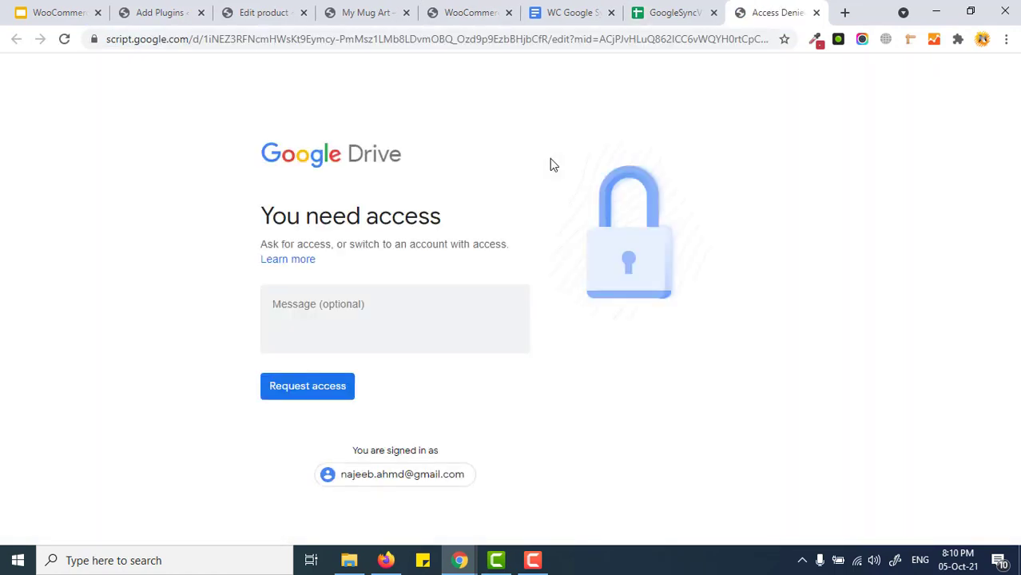
{"action": "left_click", "coordinate": [418, 482]}
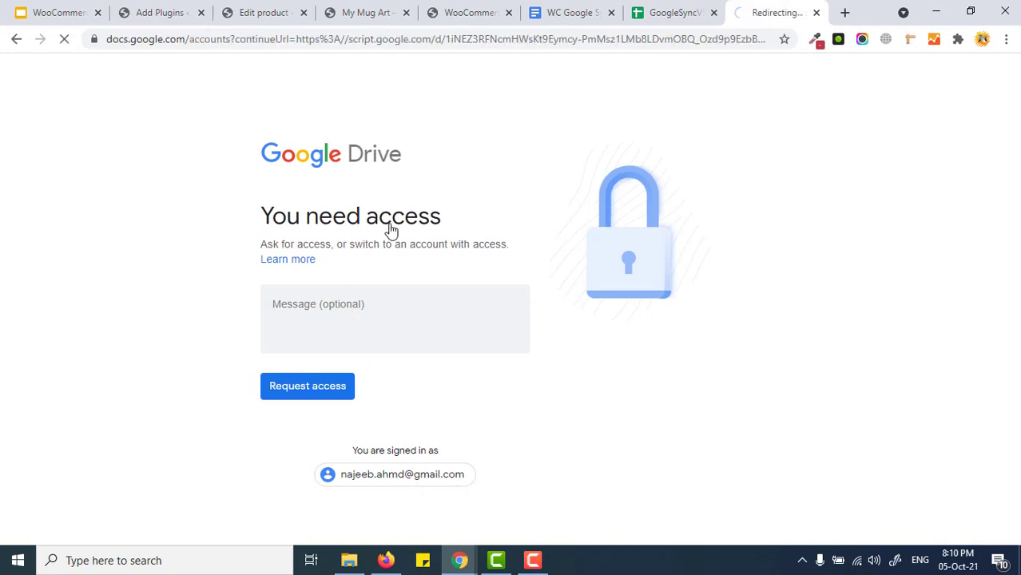
{"action": "left_click", "coordinate": [33, 274]}
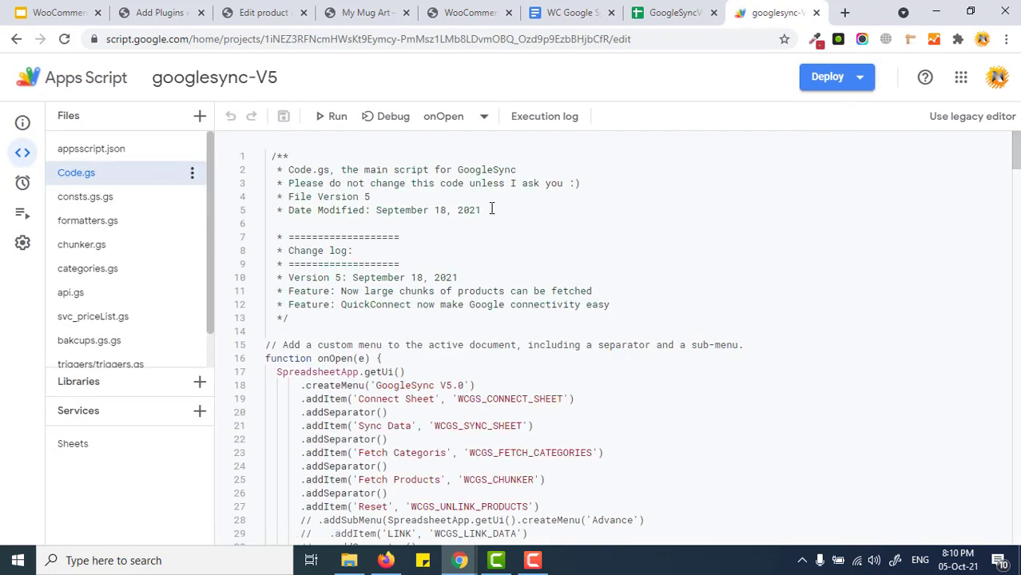
Step: Deploy the script as a new web app described as New dev, executing as Me with access for Anyone, and copy its web app URL
{"action": "left_click", "coordinate": [840, 79]}
{"action": "left_click", "coordinate": [847, 114]}
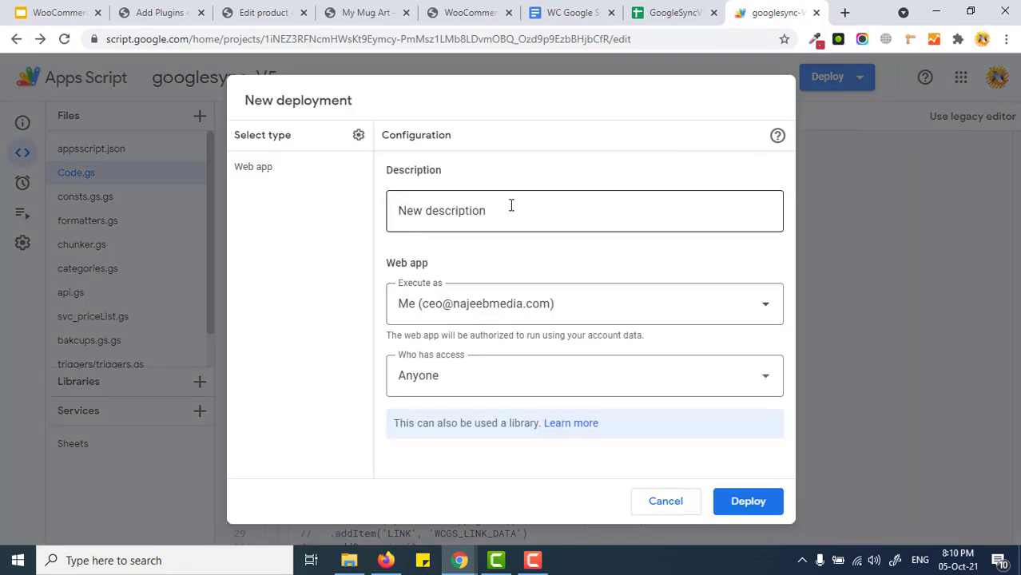
{"action": "left_click", "coordinate": [431, 208]}
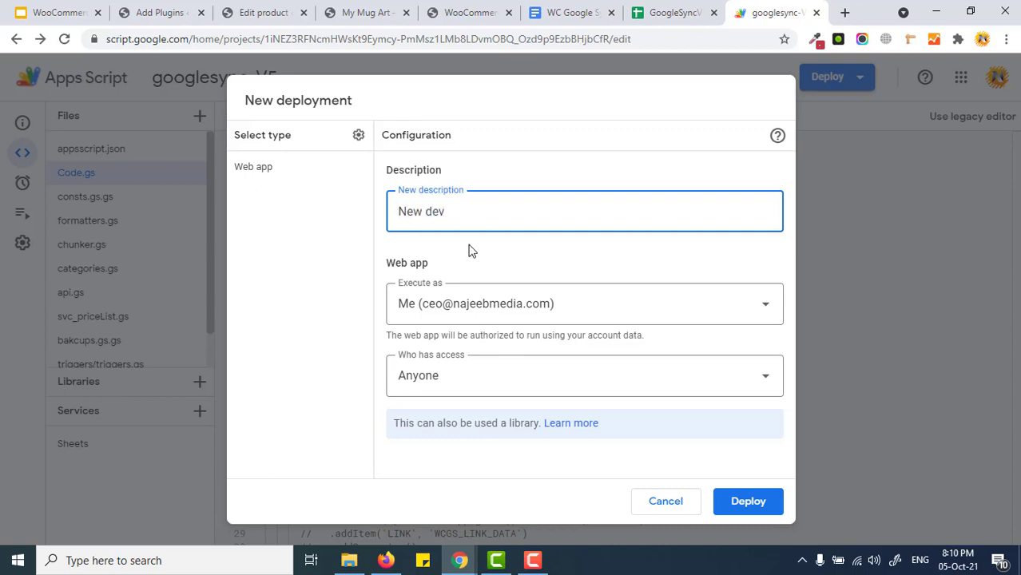
{"action": "left_click", "coordinate": [524, 317]}
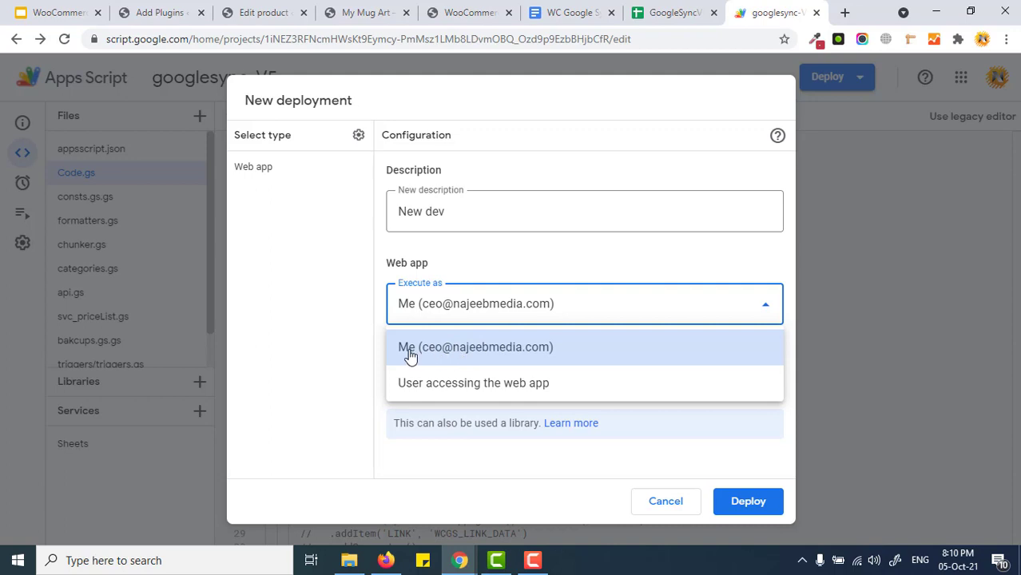
{"action": "left_click", "coordinate": [519, 360]}
{"action": "left_click", "coordinate": [518, 389]}
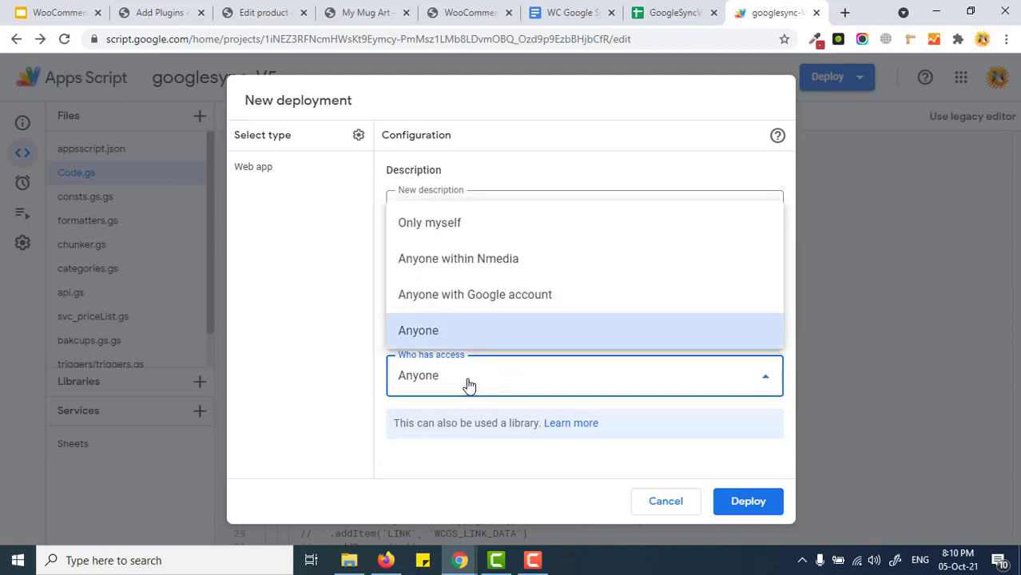
{"action": "left_click", "coordinate": [470, 385]}
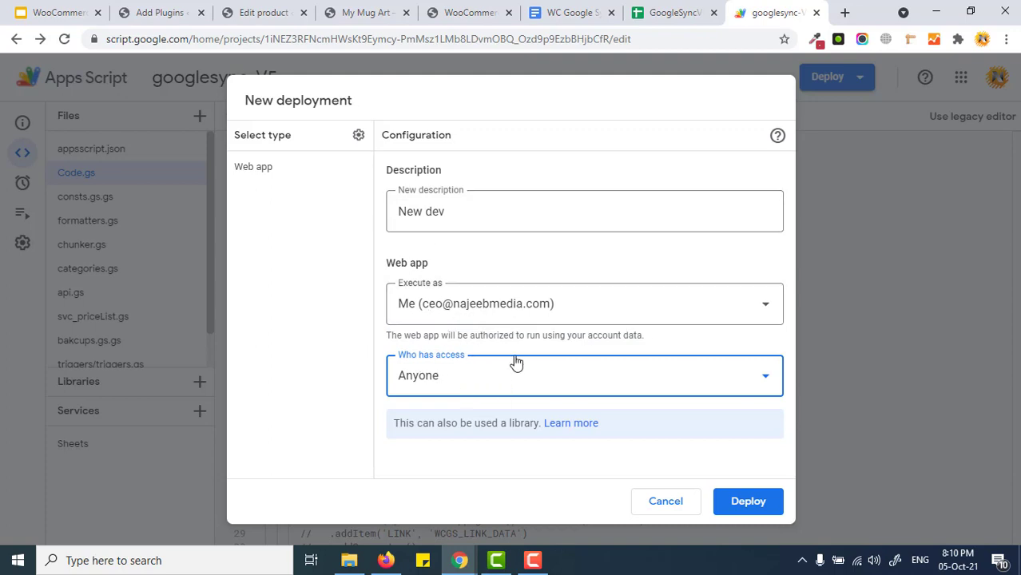
{"action": "left_click", "coordinate": [765, 503]}
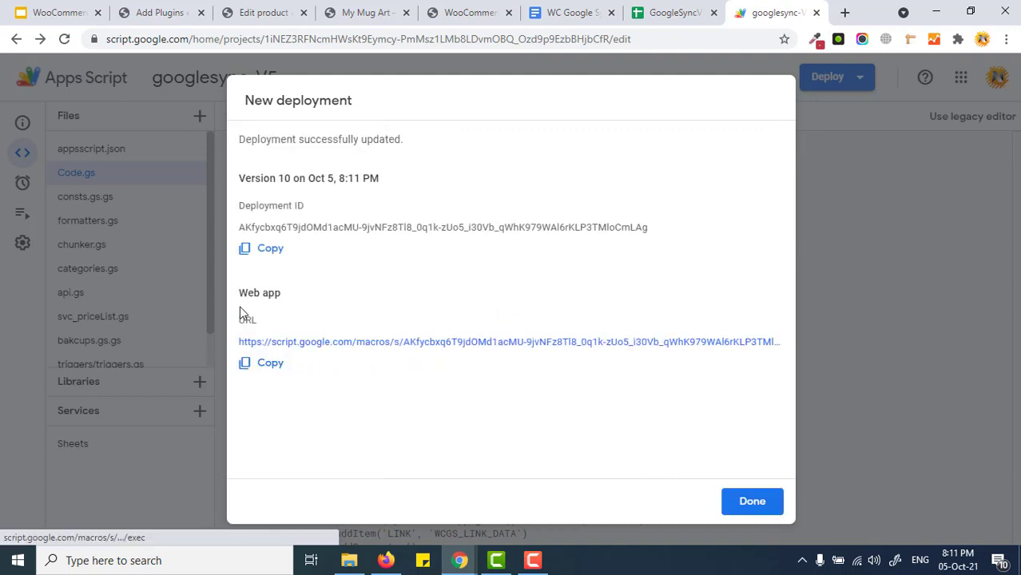
{"action": "left_click", "coordinate": [267, 364]}
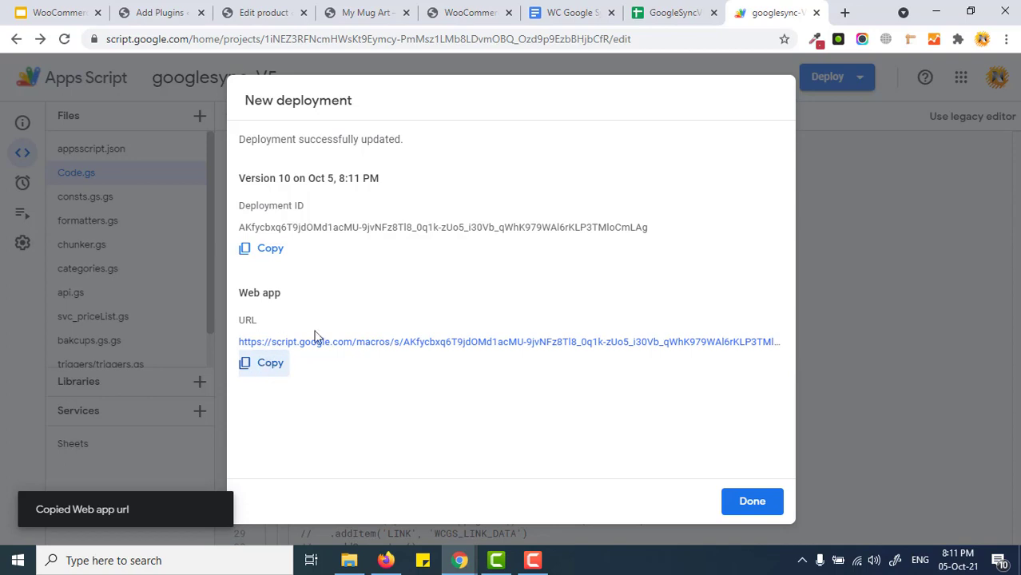
Step: Revisit the GoogleSync WebApp URL field in WooCommerce's Google Sync settings and close the Apps Script project
{"action": "left_click", "coordinate": [371, 15]}
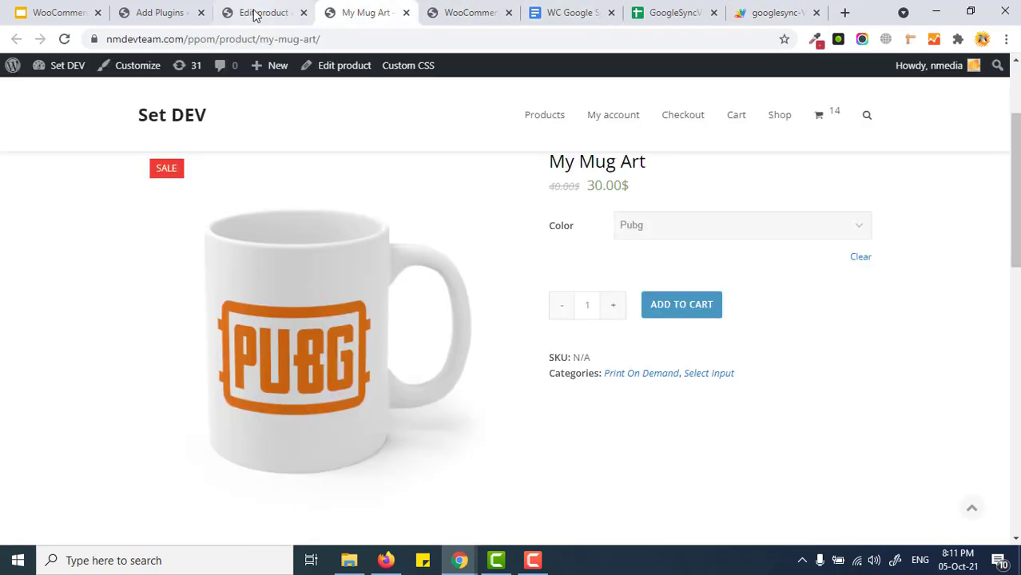
{"action": "left_click", "coordinate": [442, 14]}
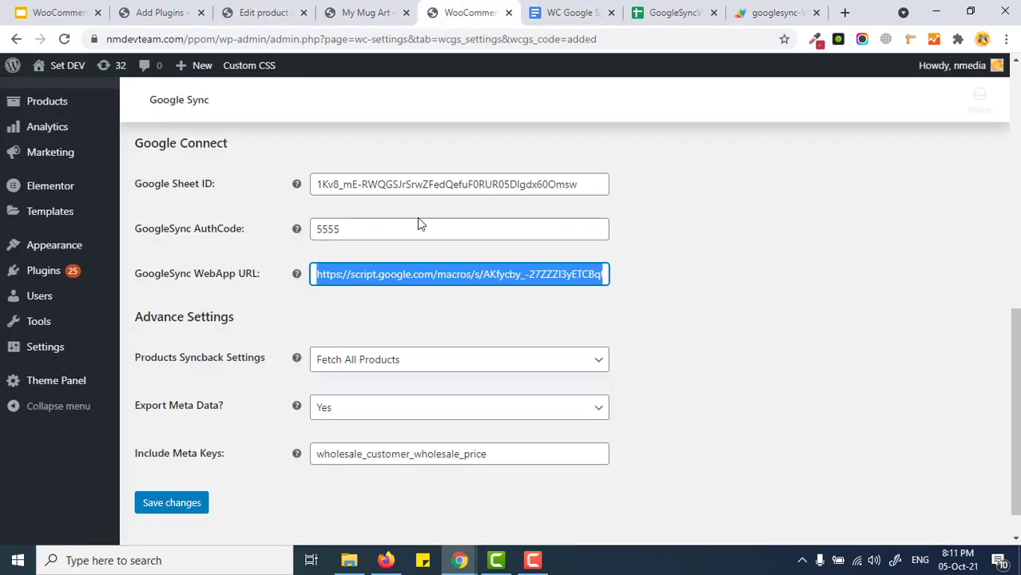
{"action": "left_click", "coordinate": [411, 276]}
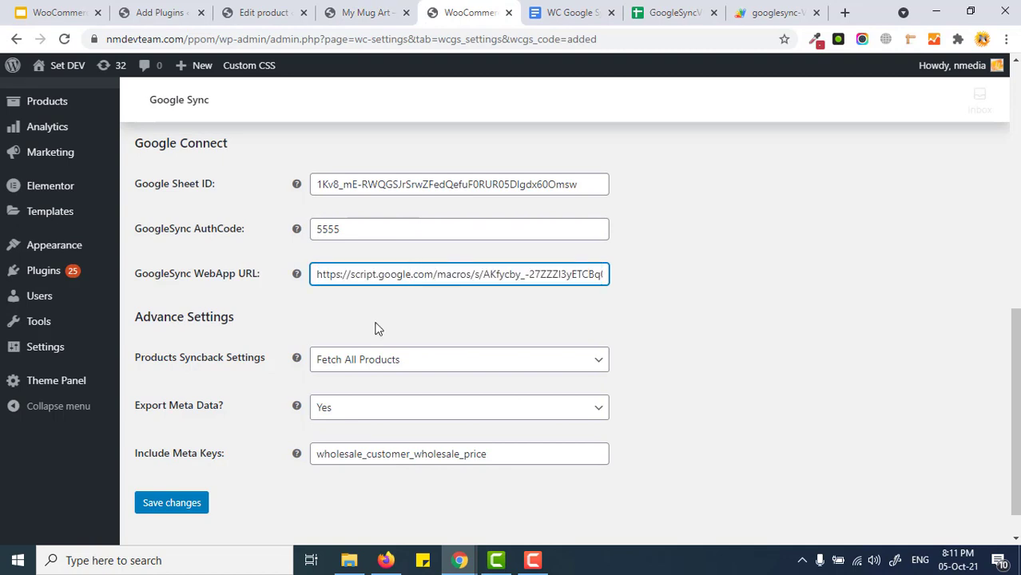
{"action": "left_click", "coordinate": [806, 14]}
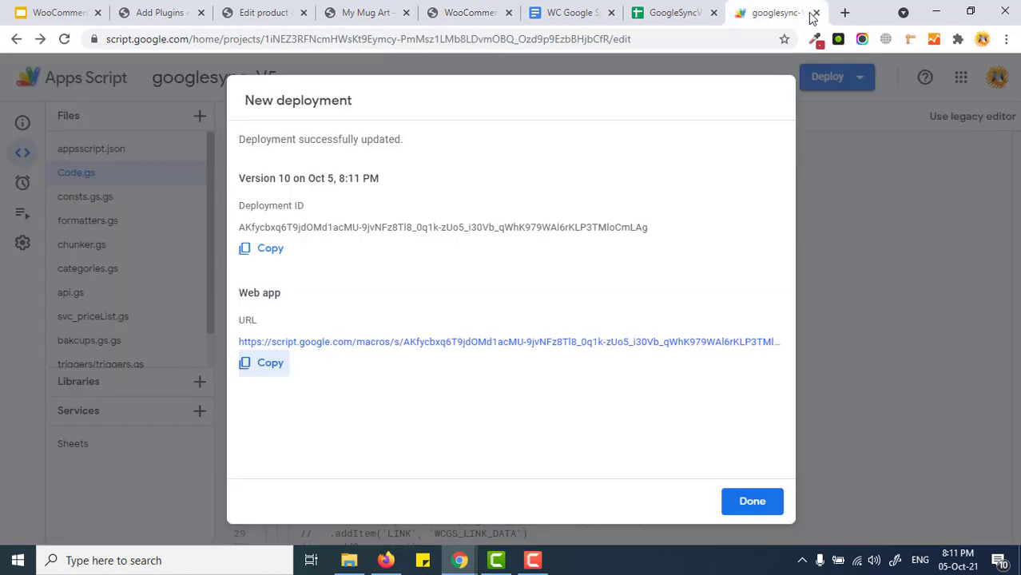
{"action": "left_click", "coordinate": [815, 13]}
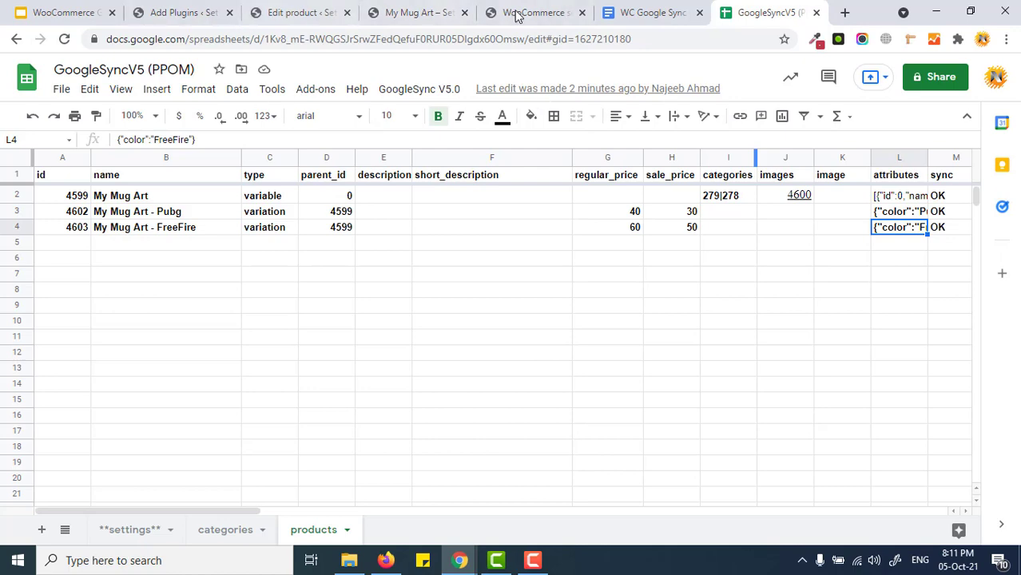
Step: Look over the FreeFire and Pubg variations in My Mug Art's product editor again
{"action": "left_click", "coordinate": [312, 13]}
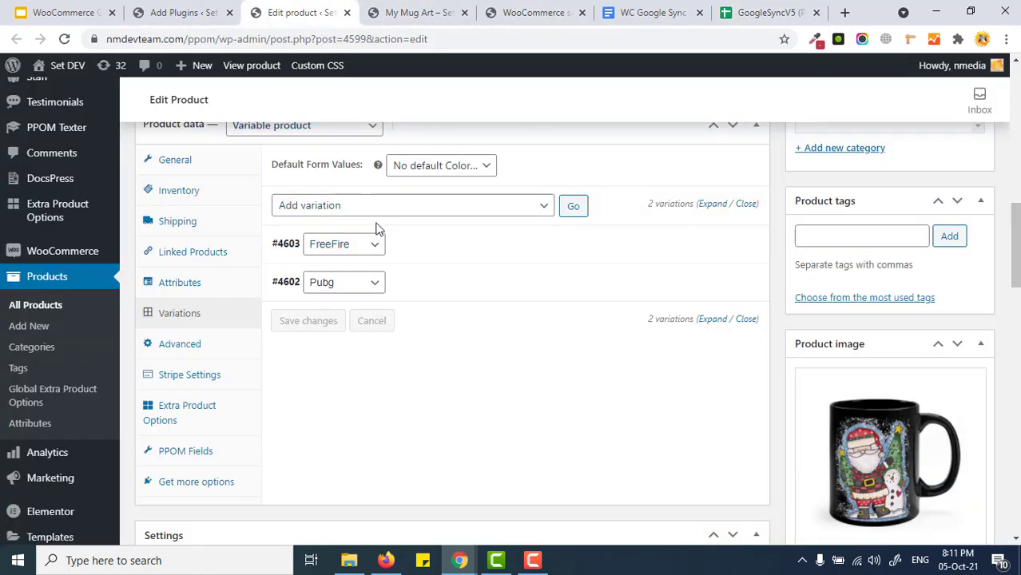
{"action": "scroll", "coordinate": [368, 262], "scroll_direction": "up", "scroll_amount": 1}
{"action": "scroll", "coordinate": [313, 275], "scroll_direction": "down", "scroll_amount": 1}
Step: Fetch the WooCommerce products into the products sheet with GoogleSync V5.0
{"action": "left_click", "coordinate": [755, 13]}
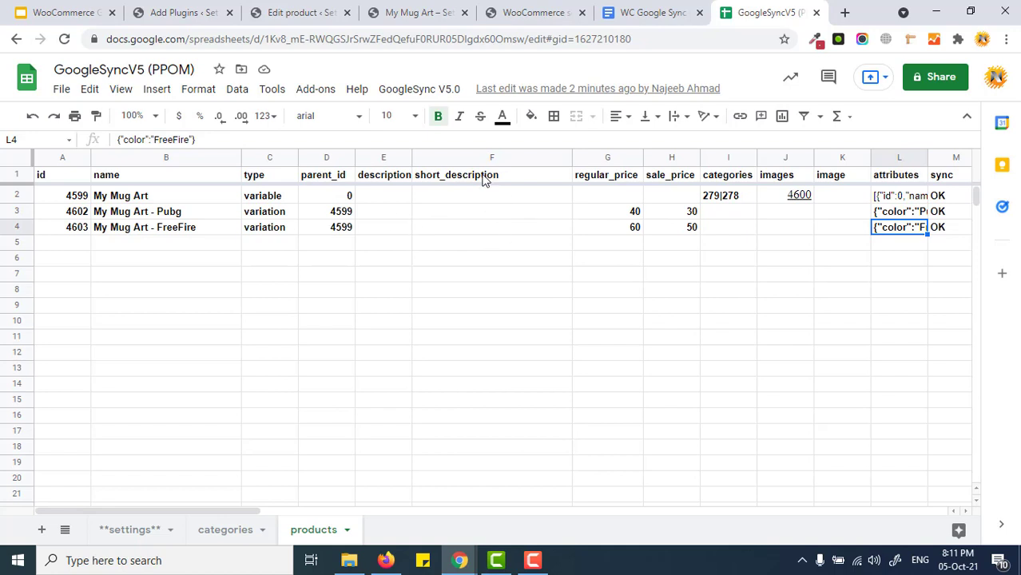
{"action": "left_click", "coordinate": [439, 89]}
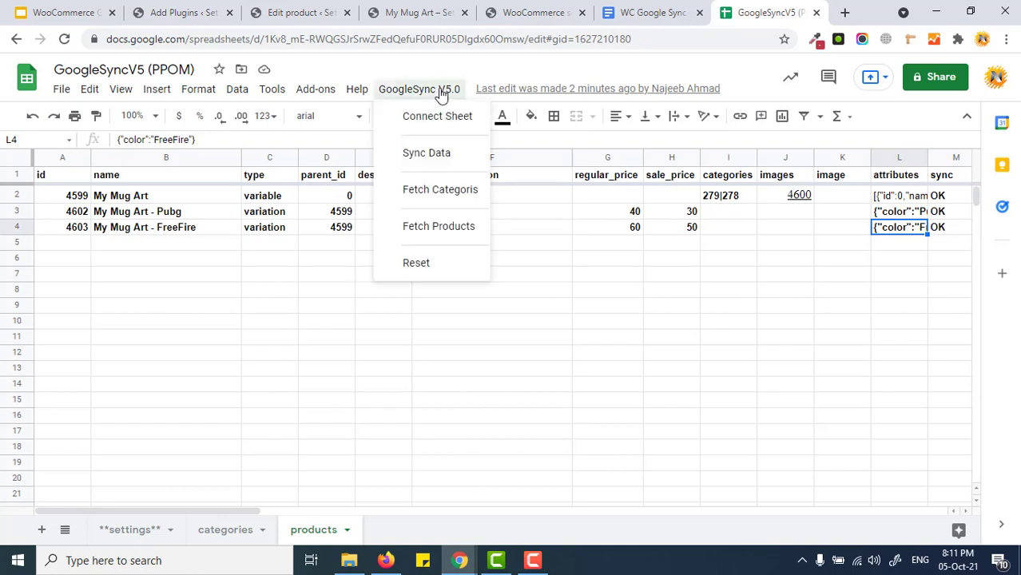
{"action": "left_click", "coordinate": [450, 238]}
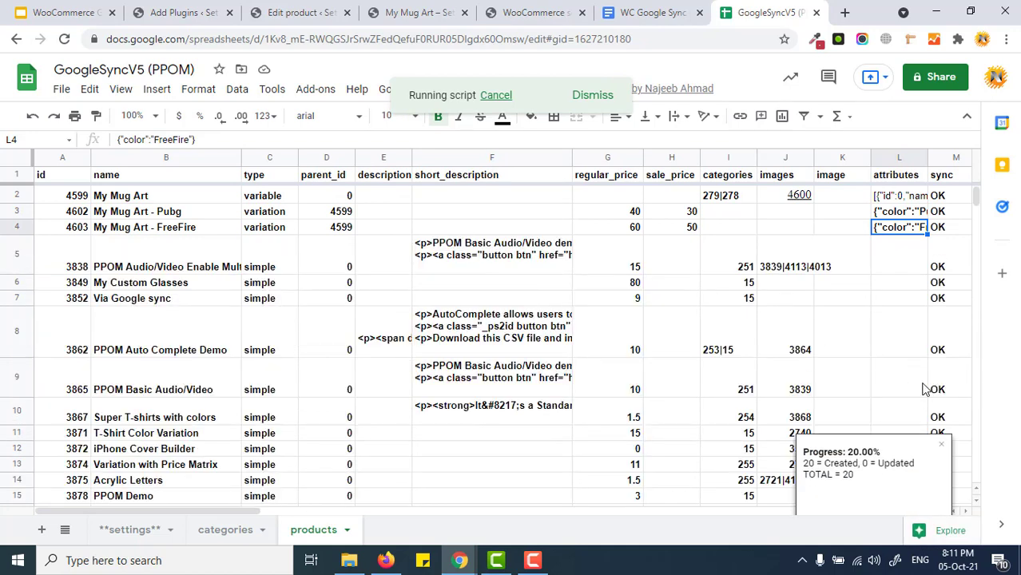
Step: Check the chunk_size value in the settings sheet during the fetch, acknowledge the completed sync and return to the products sheet
{"action": "left_click", "coordinate": [149, 531]}
{"action": "left_click", "coordinate": [236, 243]}
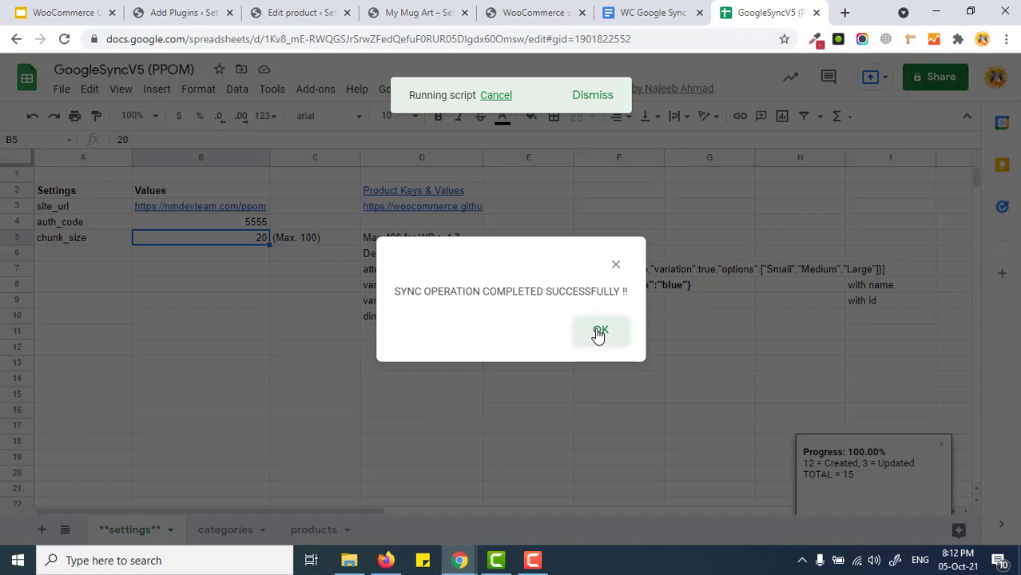
{"action": "left_click", "coordinate": [600, 332]}
{"action": "left_click", "coordinate": [319, 529]}
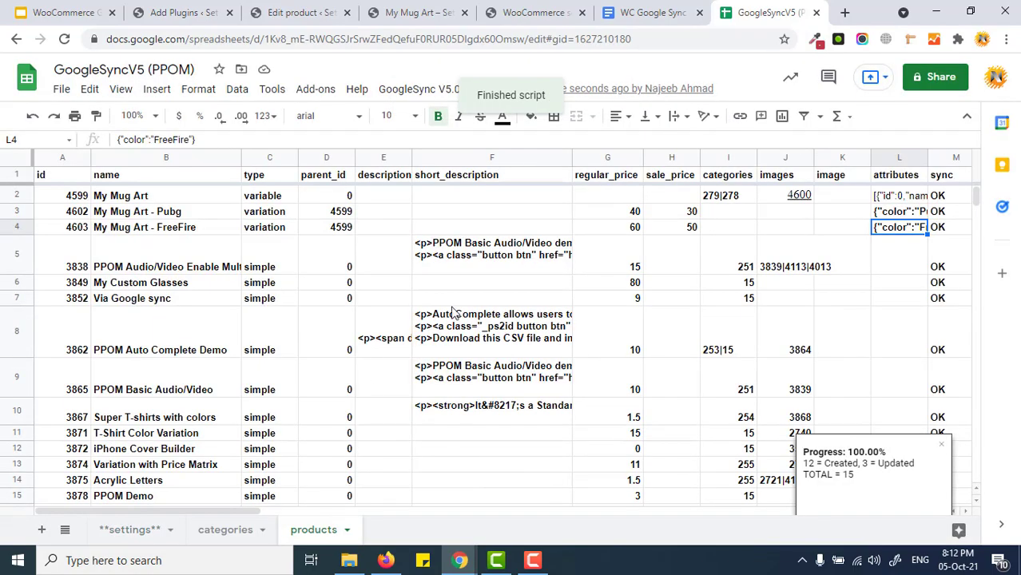
Step: Look through the fetched products in the products sheet down to the last filled row
{"action": "scroll", "coordinate": [973, 256], "scroll_direction": "down", "scroll_amount": 5}
{"action": "left_click_drag", "start_coordinate": [973, 256], "coordinate": [970, 316]}
{"action": "left_click_drag", "start_coordinate": [968, 303], "coordinate": [949, 276]}
{"action": "scroll", "coordinate": [732, 298], "scroll_direction": "up", "scroll_amount": 2}
{"action": "scroll", "coordinate": [732, 298], "scroll_direction": "up", "scroll_amount": 20}
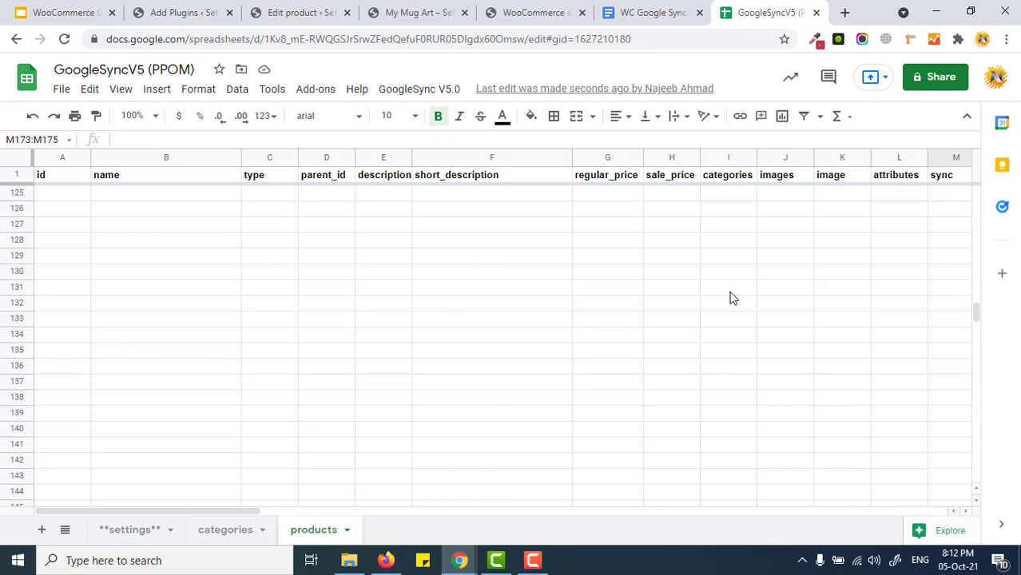
{"action": "scroll", "coordinate": [733, 298], "scroll_direction": "down", "scroll_amount": 4}
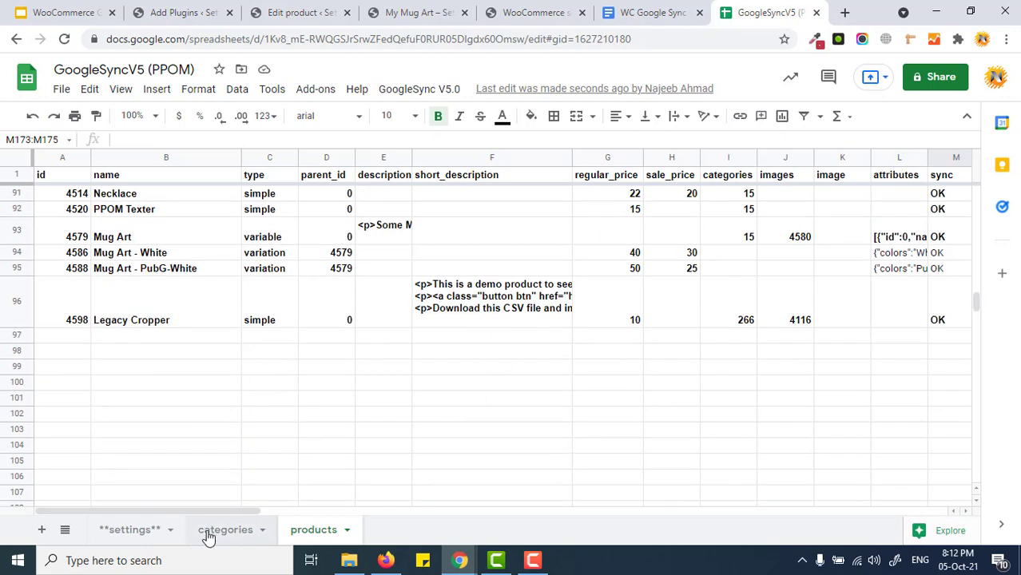
Step: Review the chunk_size value and its maximum notes in the settings sheet, and return to the first rows of the products sheet
{"action": "left_click", "coordinate": [130, 531]}
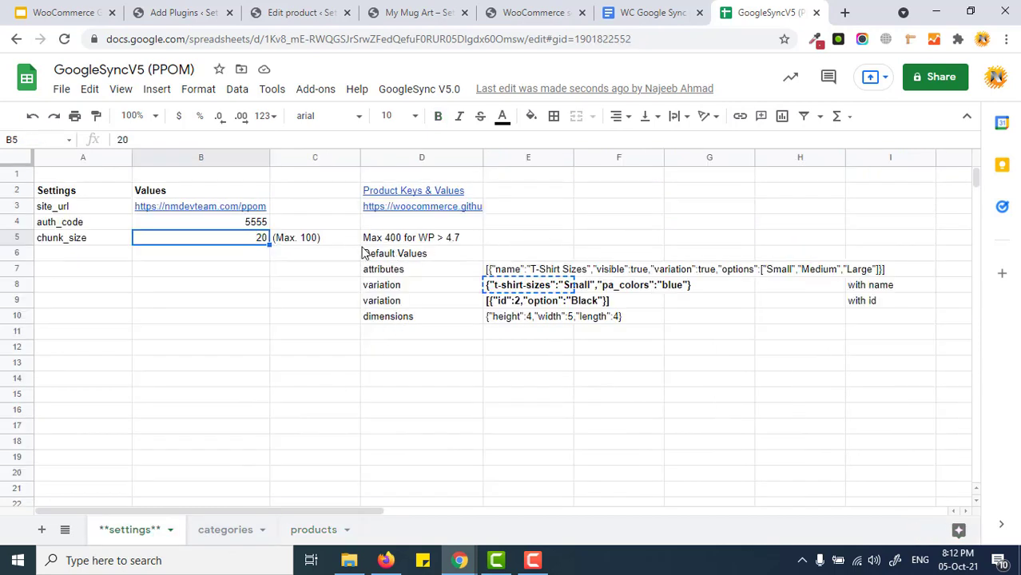
{"action": "left_click", "coordinate": [435, 241]}
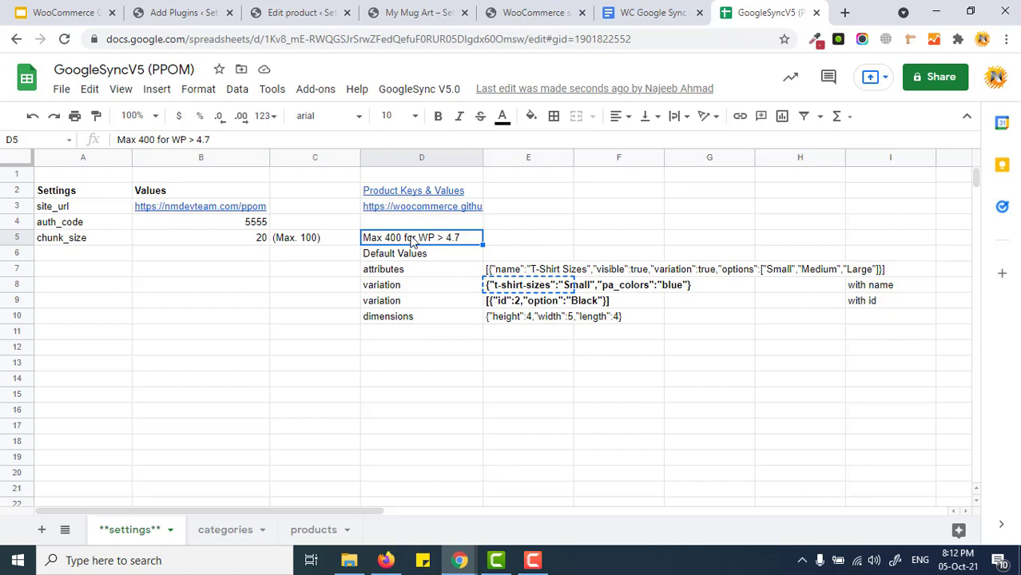
{"action": "left_click", "coordinate": [303, 244]}
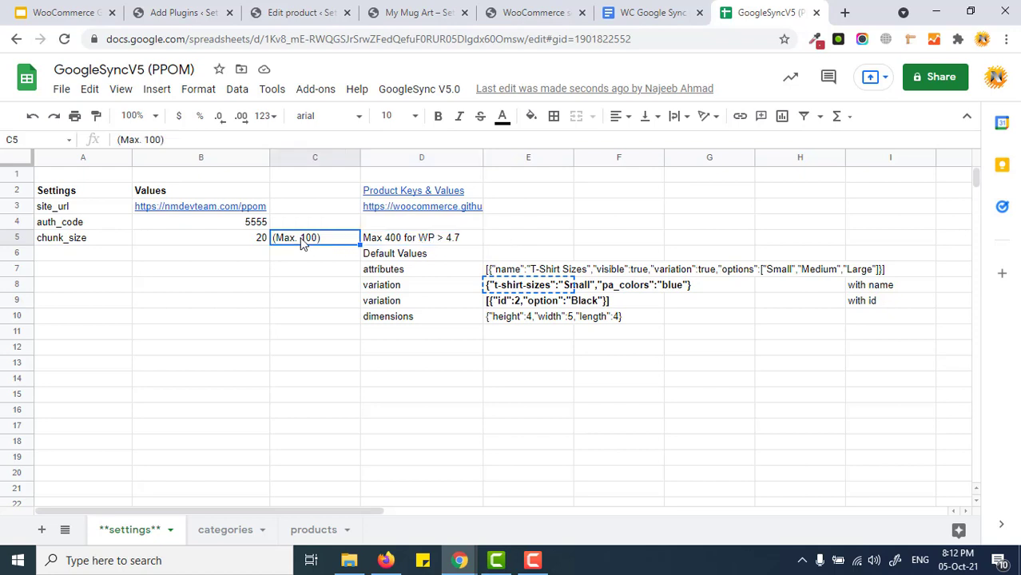
{"action": "left_click", "coordinate": [257, 246]}
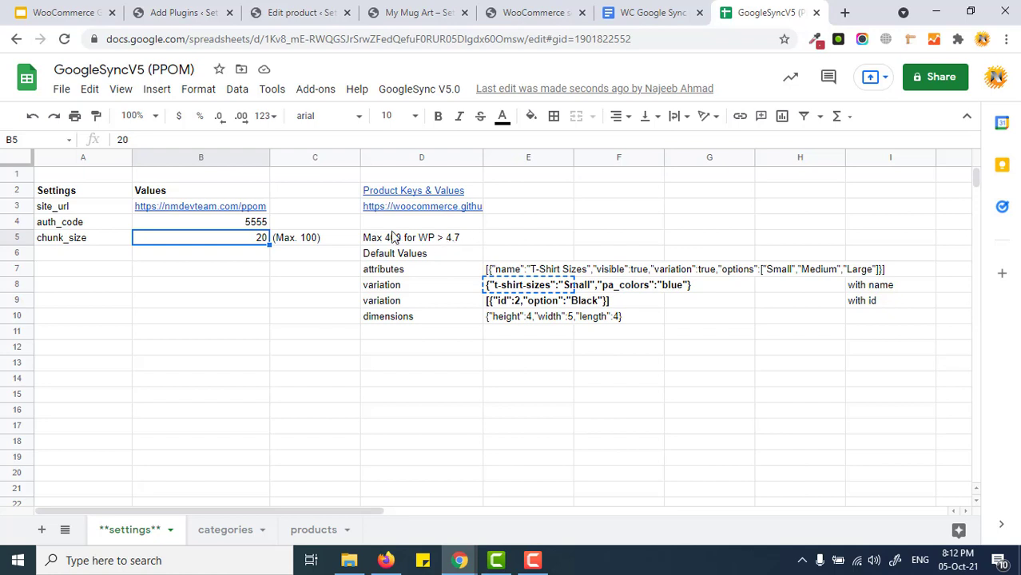
{"action": "left_click", "coordinate": [325, 241]}
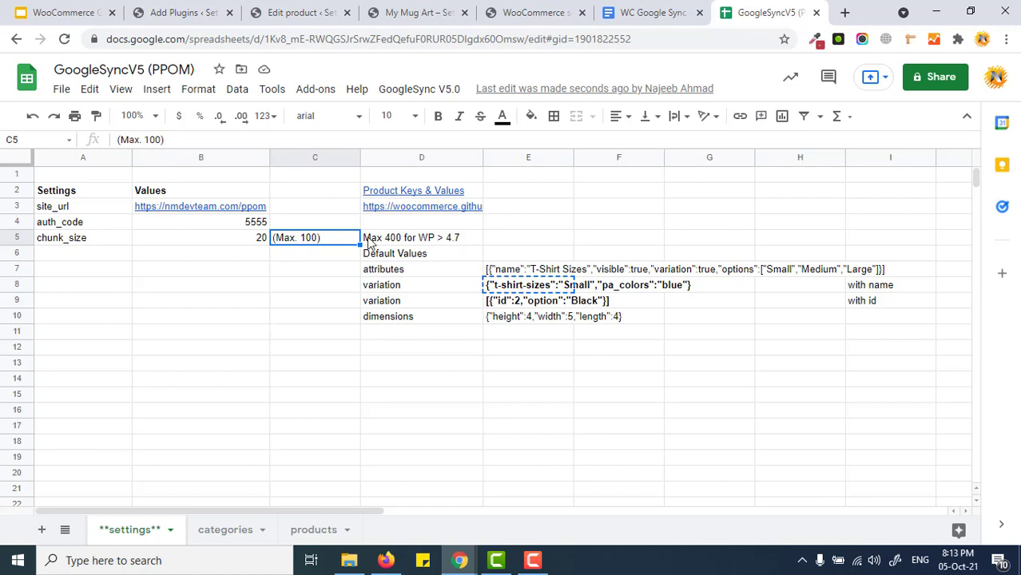
{"action": "left_click", "coordinate": [459, 240]}
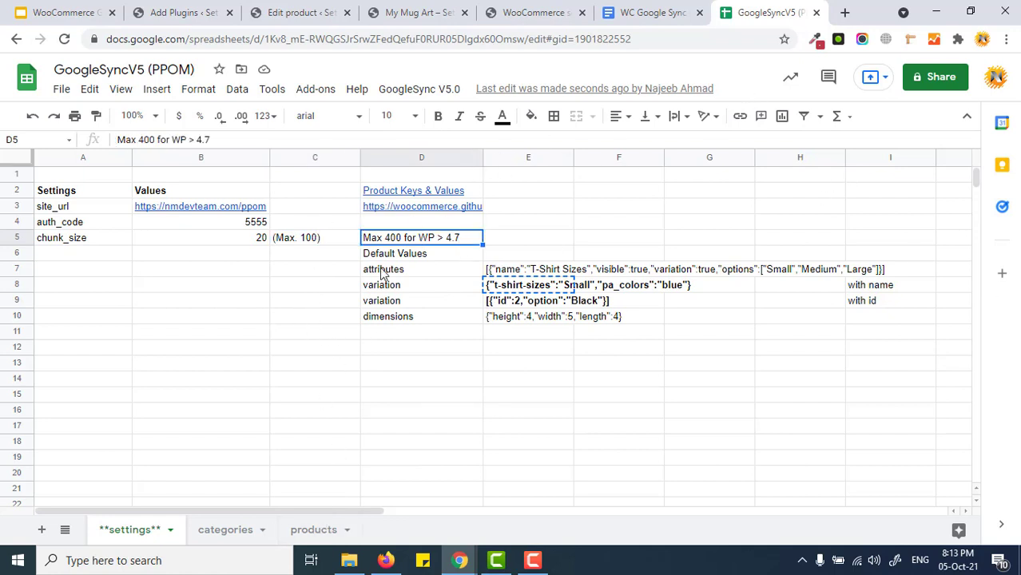
{"action": "left_click", "coordinate": [300, 530]}
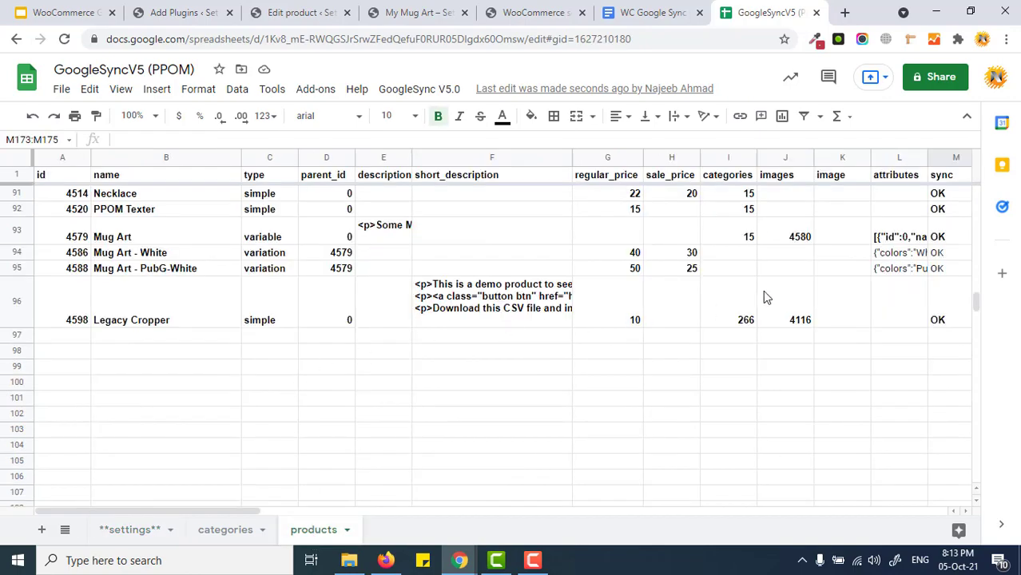
{"action": "left_click_drag", "start_coordinate": [972, 313], "coordinate": [980, 212]}
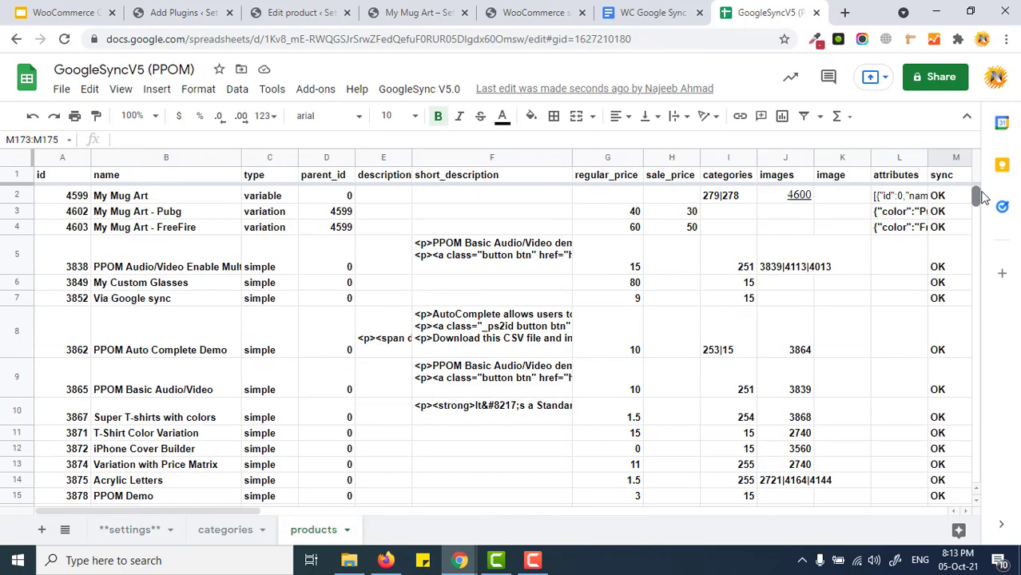
Step: Leave My Mug Art's product editor without saving and open the list of all WooCommerce products
{"action": "left_click", "coordinate": [417, 12]}
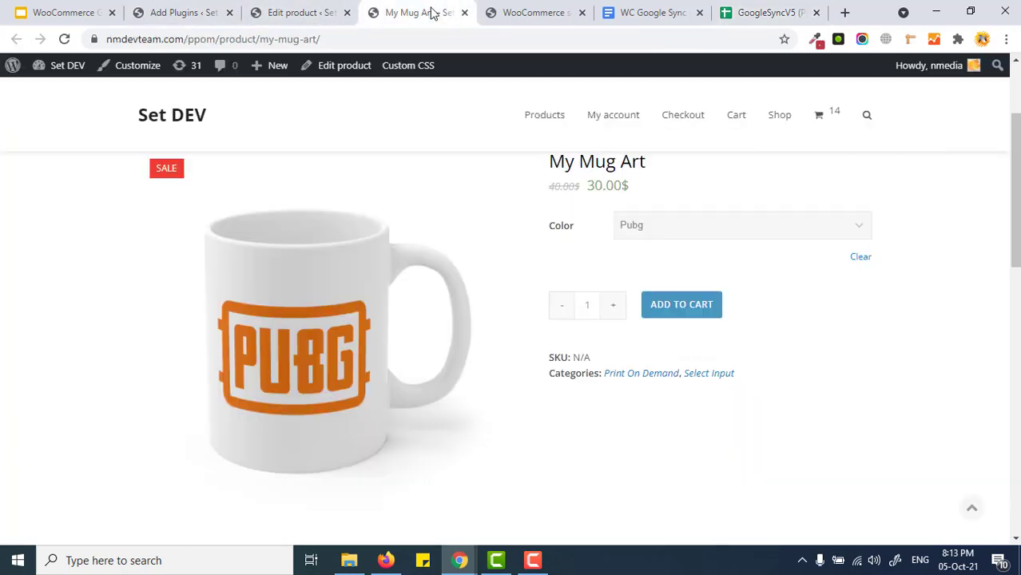
{"action": "left_click", "coordinate": [185, 13]}
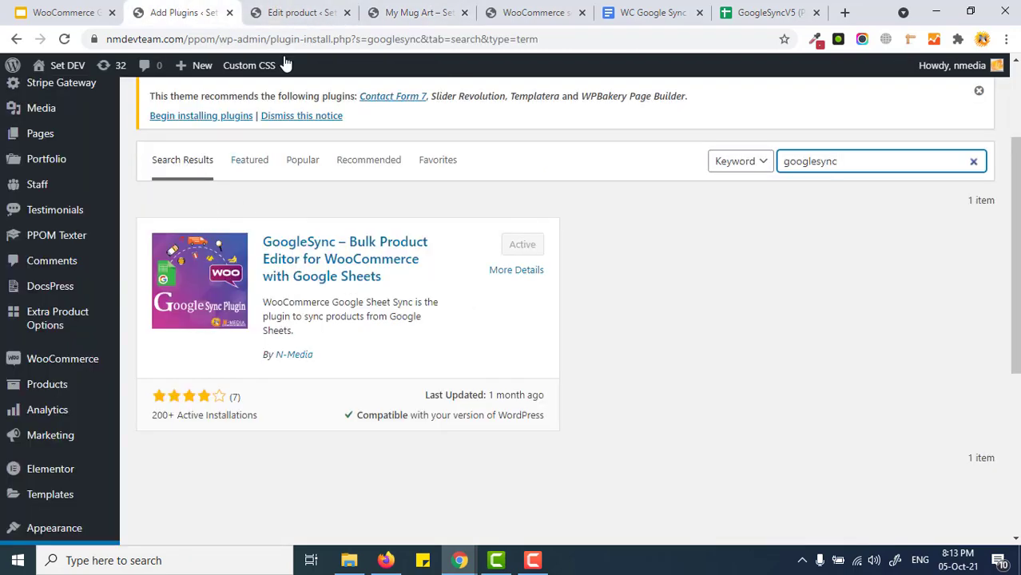
{"action": "left_click", "coordinate": [297, 13]}
{"action": "left_click", "coordinate": [32, 307]}
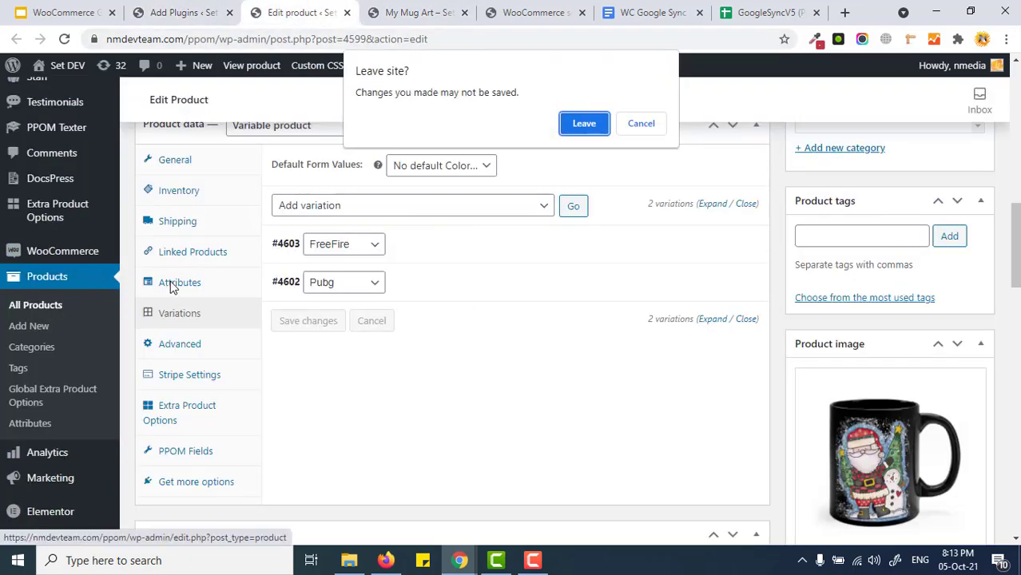
{"action": "left_click", "coordinate": [571, 128]}
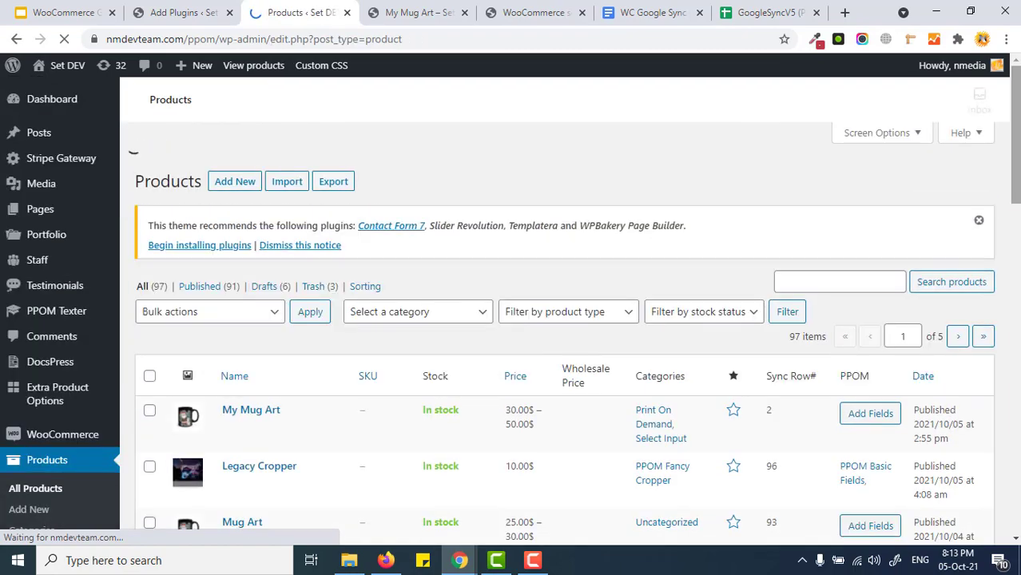
Step: Examine the Sync Row# column in the WooCommerce product list for My Mug Art and Legacy Cropper
{"action": "scroll", "coordinate": [563, 319], "scroll_direction": "down", "scroll_amount": 3}
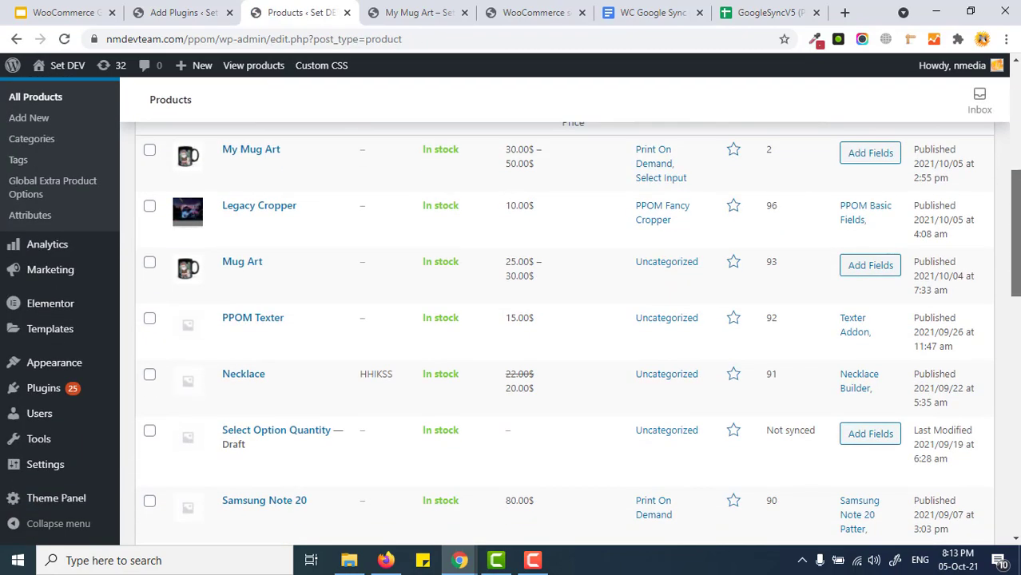
{"action": "scroll", "coordinate": [879, 261], "scroll_direction": "up", "scroll_amount": 2}
{"action": "left_click_drag", "start_coordinate": [766, 277], "coordinate": [811, 277]}
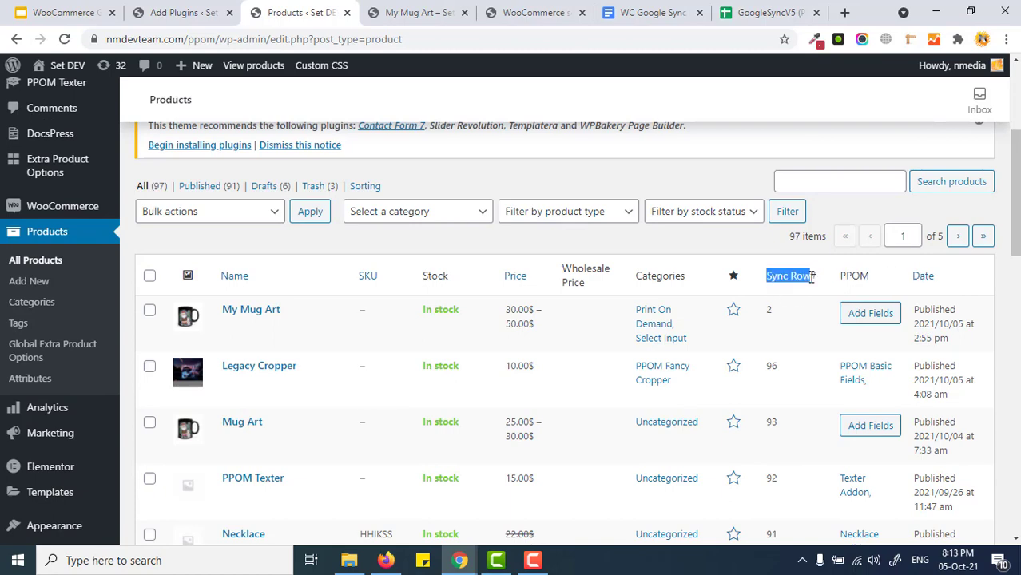
{"action": "scroll", "coordinate": [536, 232], "scroll_direction": "down", "scroll_amount": 2}
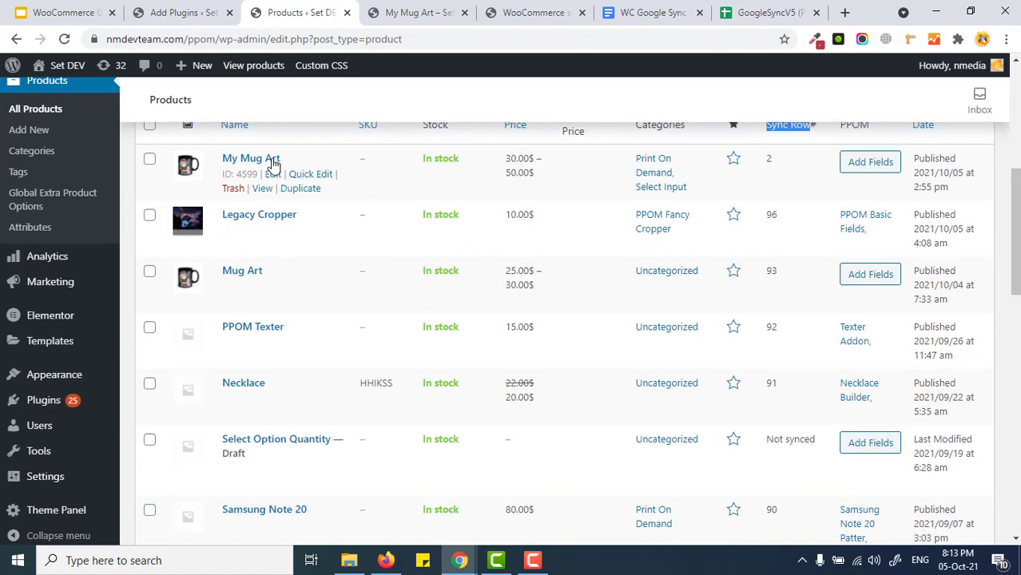
{"action": "left_click_drag", "start_coordinate": [797, 164], "coordinate": [768, 165]}
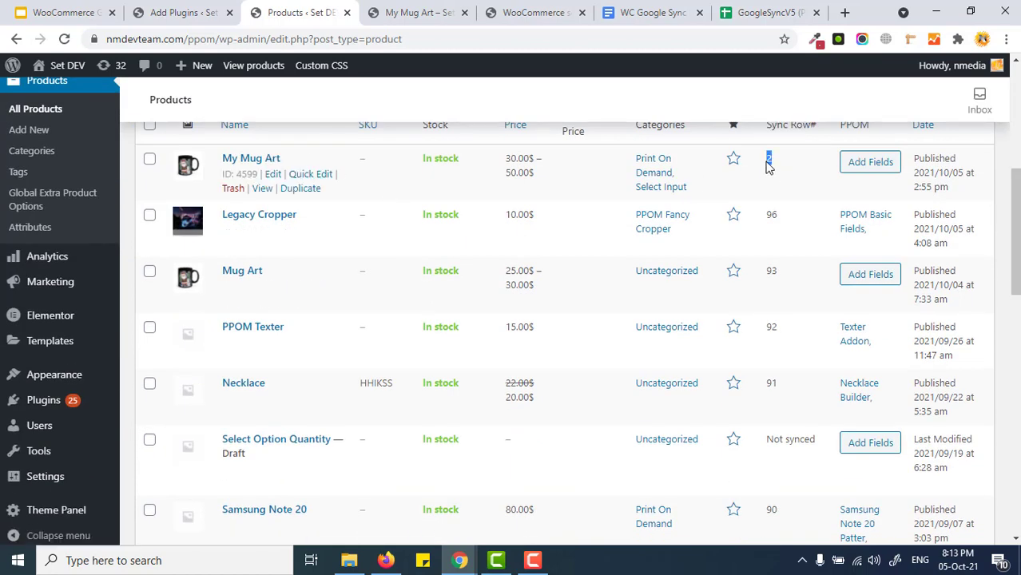
{"action": "left_click", "coordinate": [776, 222]}
{"action": "double_click", "coordinate": [773, 216]}
{"action": "scroll", "coordinate": [771, 224], "scroll_direction": "up", "scroll_amount": 2}
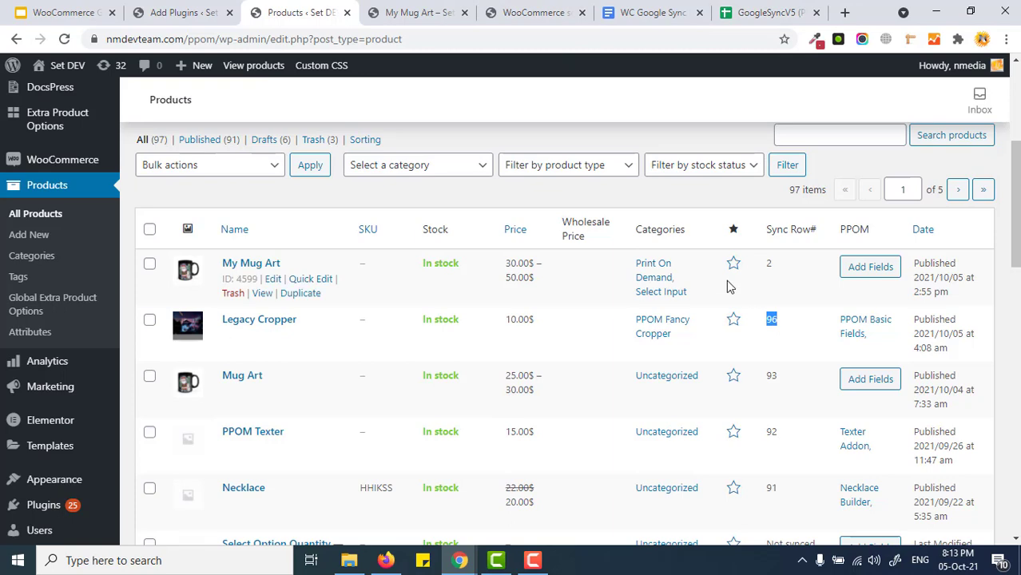
Step: Clear all product data below the header row in the products sheet, range A2:M96
{"action": "left_click", "coordinate": [769, 12]}
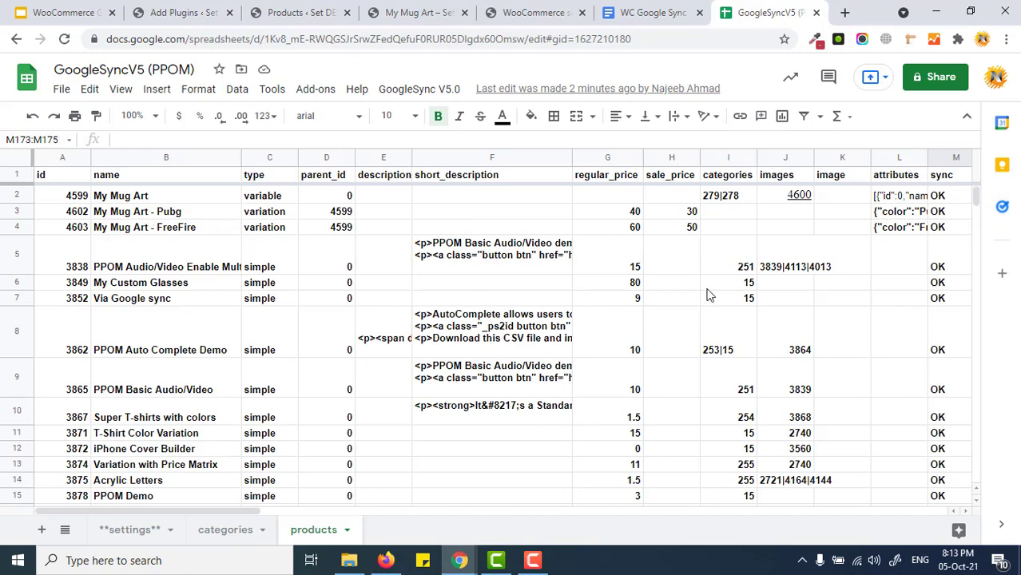
{"action": "left_click", "coordinate": [70, 202]}
{"action": "key", "text": "ctrl+shift+Down"}
{"action": "key", "text": "ctrl+shift+Right"}
{"action": "key", "text": "ctrl+shift+Right"}
{"action": "key", "text": "ctrl+shift+Right"}
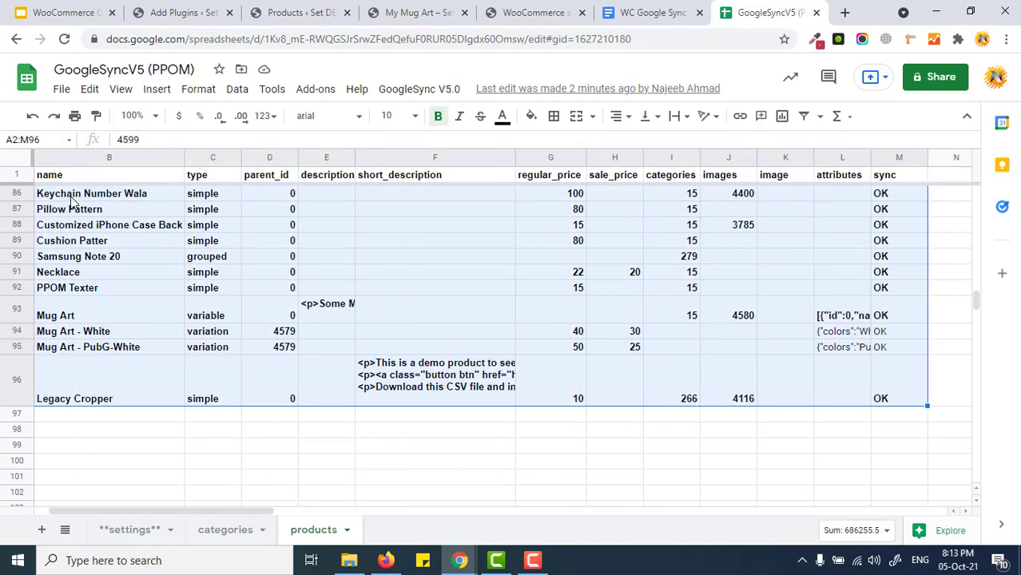
{"action": "key", "text": "Delete"}
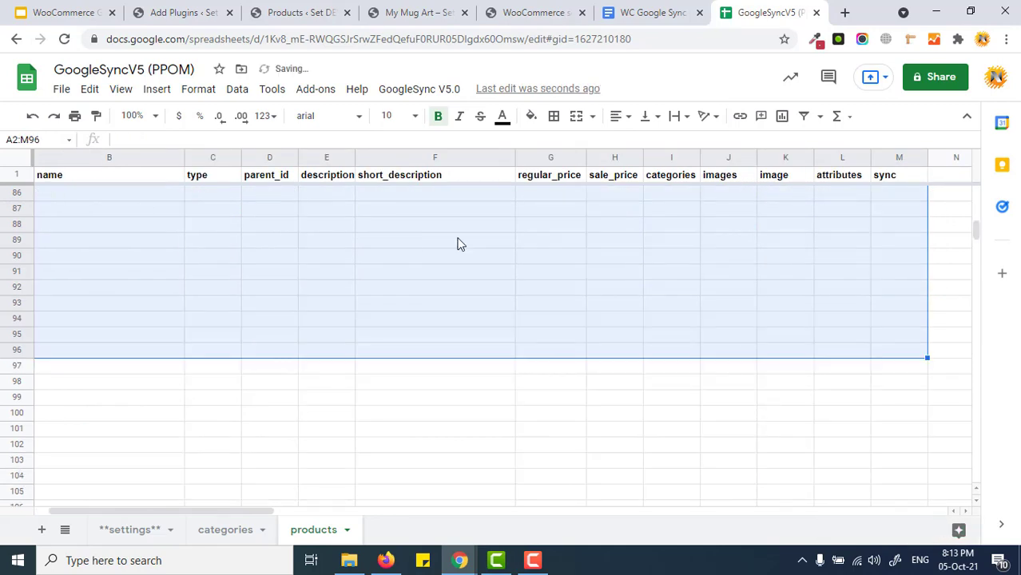
Step: Return to the start of the emptied products sheet and reset the WooCommerce products' sync links with GoogleSync V5.0
{"action": "left_click_drag", "start_coordinate": [979, 229], "coordinate": [983, 175]}
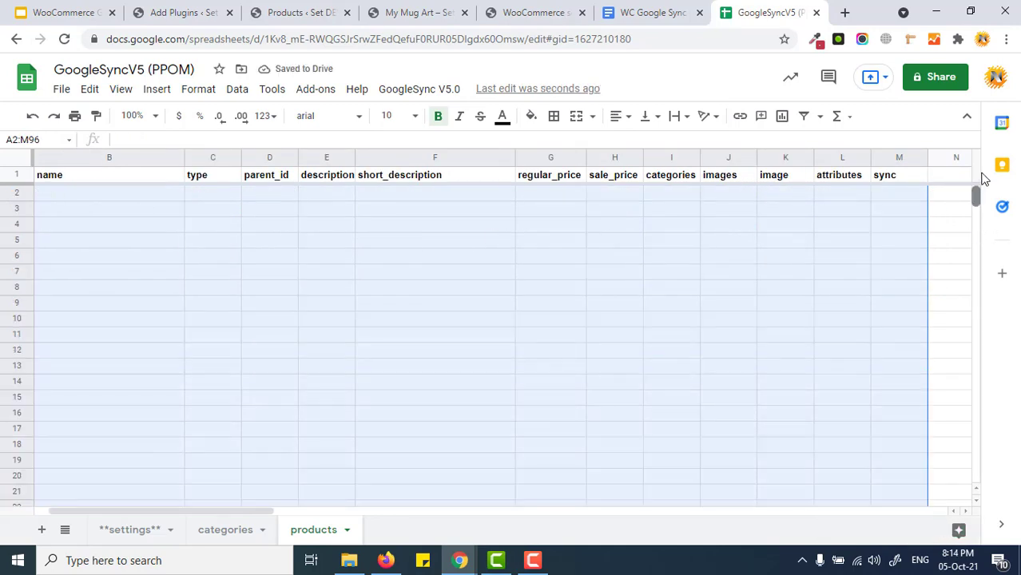
{"action": "left_click", "coordinate": [107, 195]}
{"action": "left_click_drag", "start_coordinate": [266, 515], "coordinate": [189, 513]}
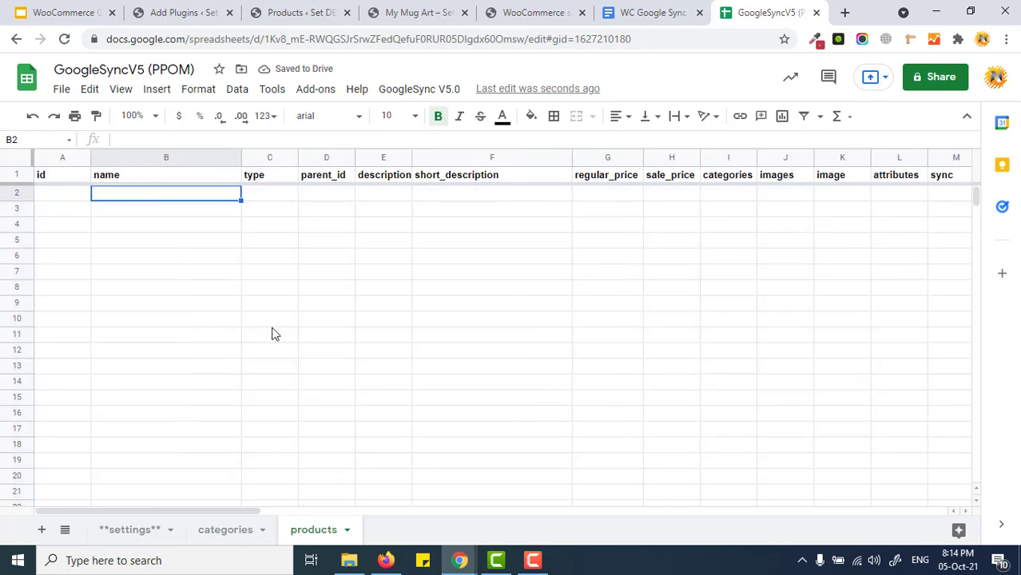
{"action": "left_click", "coordinate": [442, 91]}
{"action": "left_click", "coordinate": [448, 270]}
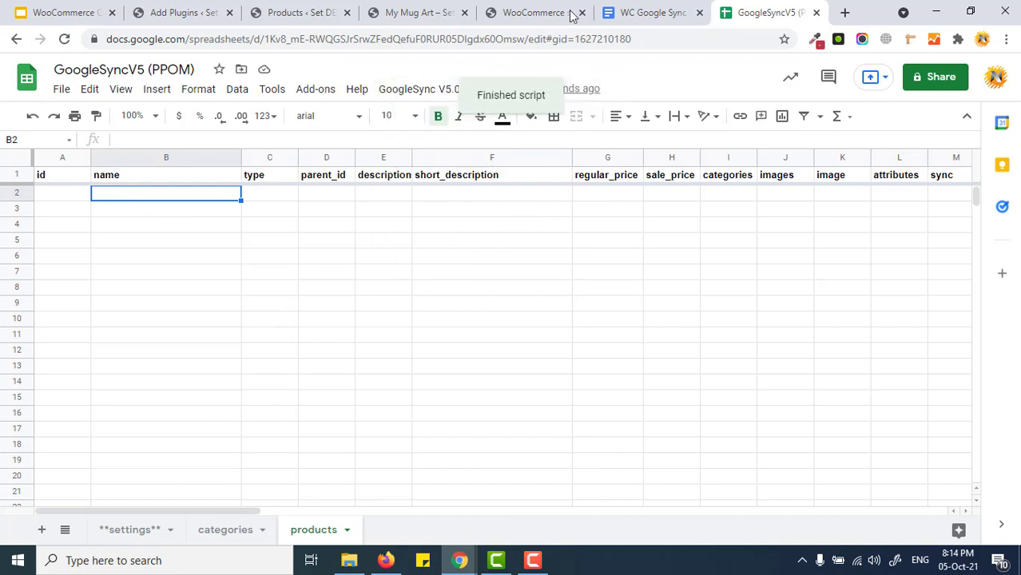
Step: Reload the WooCommerce product list and check the products' sync status in the Sync Row# column
{"action": "left_click", "coordinate": [319, 13]}
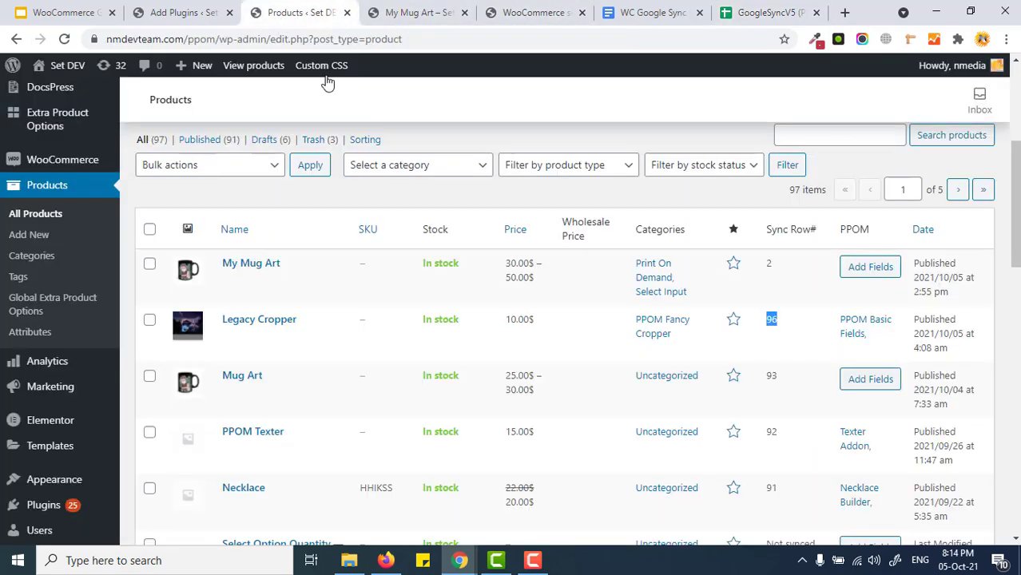
{"action": "left_click", "coordinate": [78, 67]}
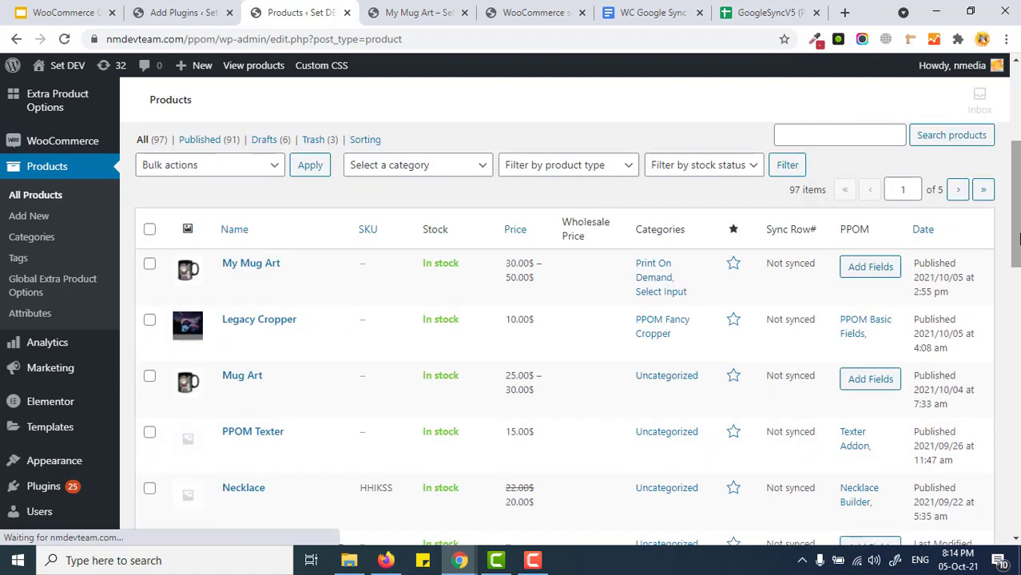
{"action": "scroll", "coordinate": [783, 240], "scroll_direction": "down", "scroll_amount": 5}
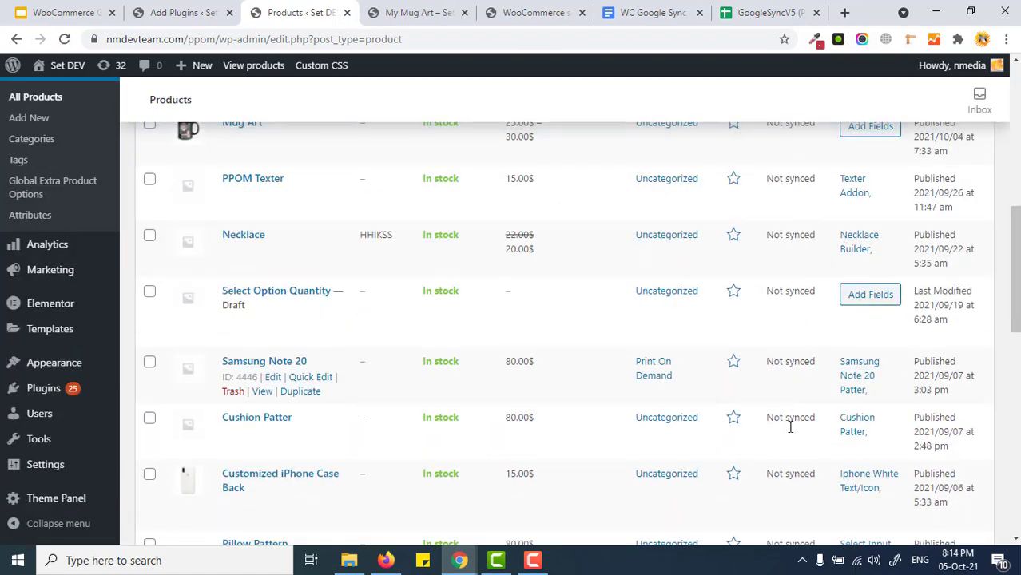
{"action": "scroll", "coordinate": [789, 413], "scroll_direction": "up", "scroll_amount": 4}
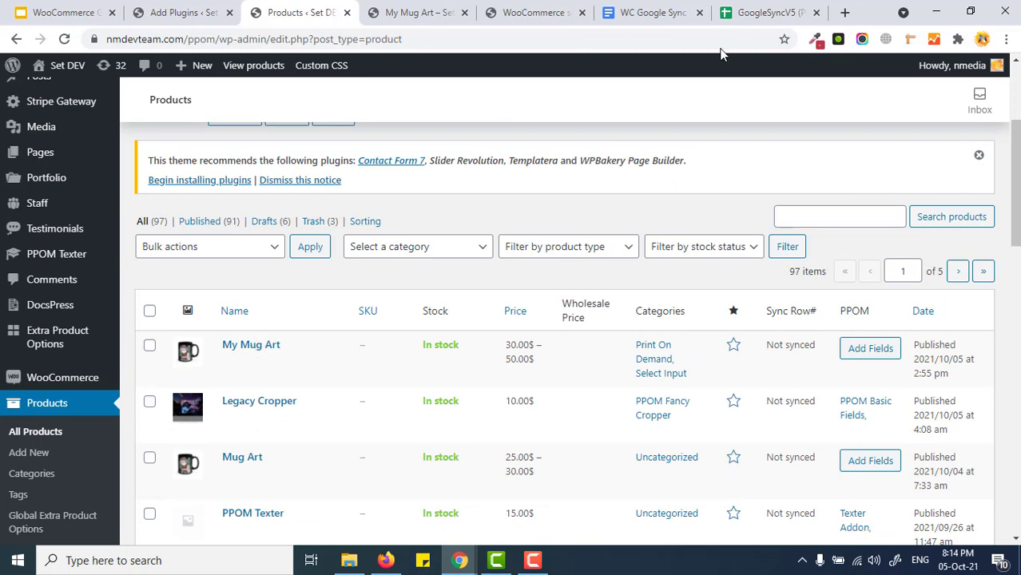
Step: Fetch all WooCommerce products into the emptied products sheet with GoogleSync V5.0, acknowledge the completed sync and review the rows
{"action": "left_click", "coordinate": [755, 14]}
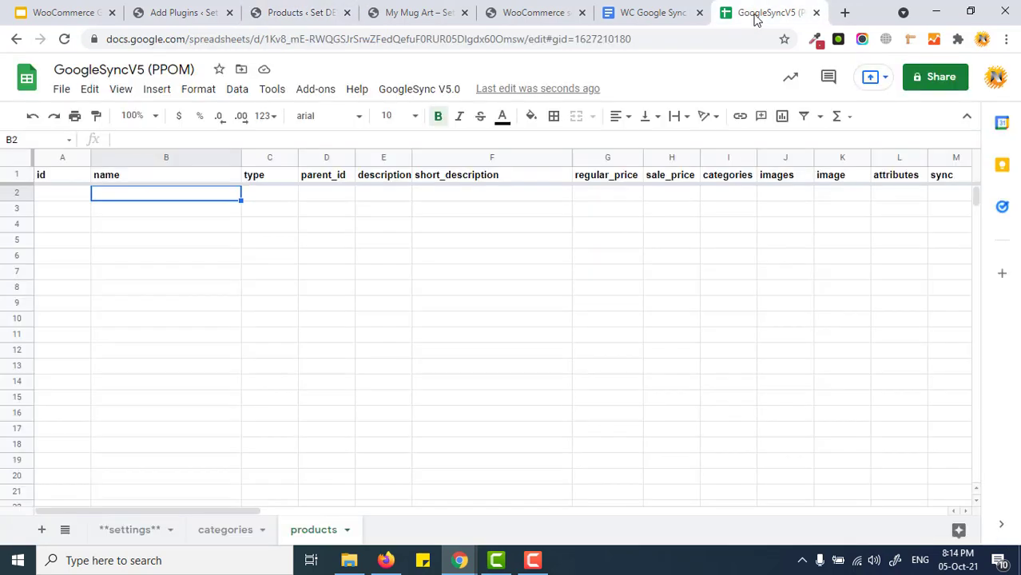
{"action": "left_click", "coordinate": [427, 91]}
{"action": "left_click", "coordinate": [441, 233]}
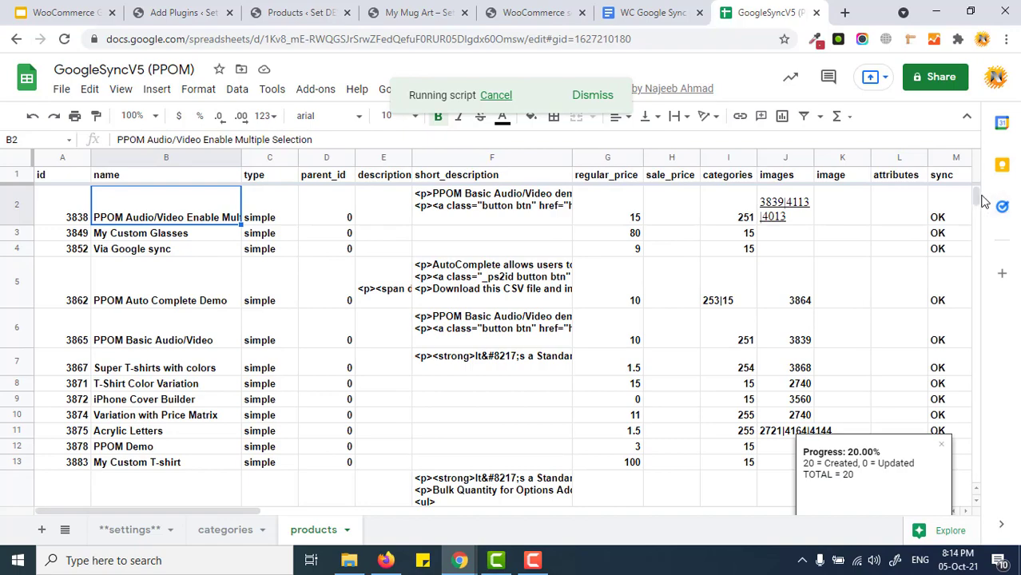
{"action": "left_click_drag", "start_coordinate": [980, 200], "coordinate": [978, 286]}
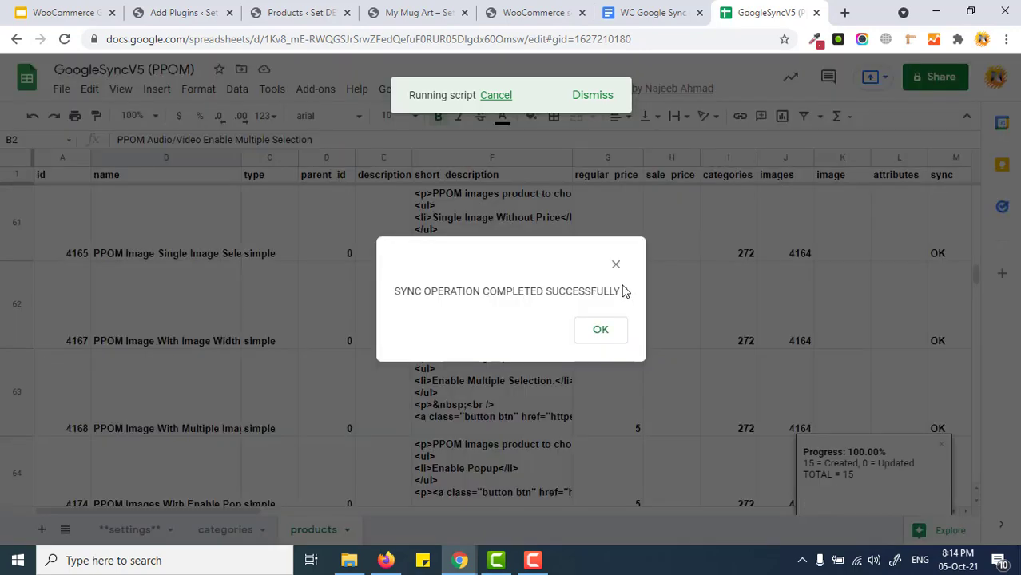
{"action": "left_click", "coordinate": [601, 332]}
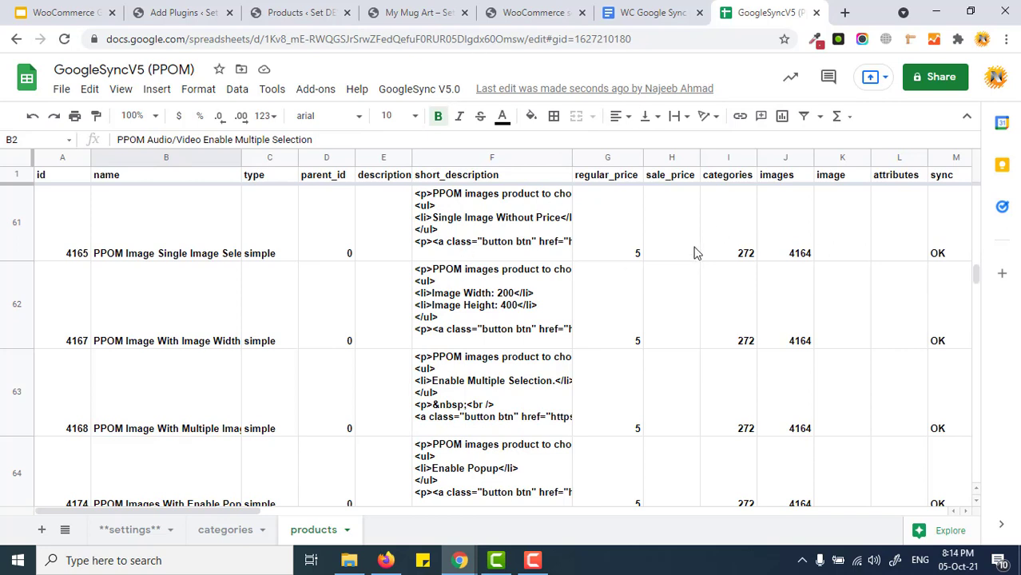
{"action": "left_click_drag", "start_coordinate": [976, 274], "coordinate": [953, 205]}
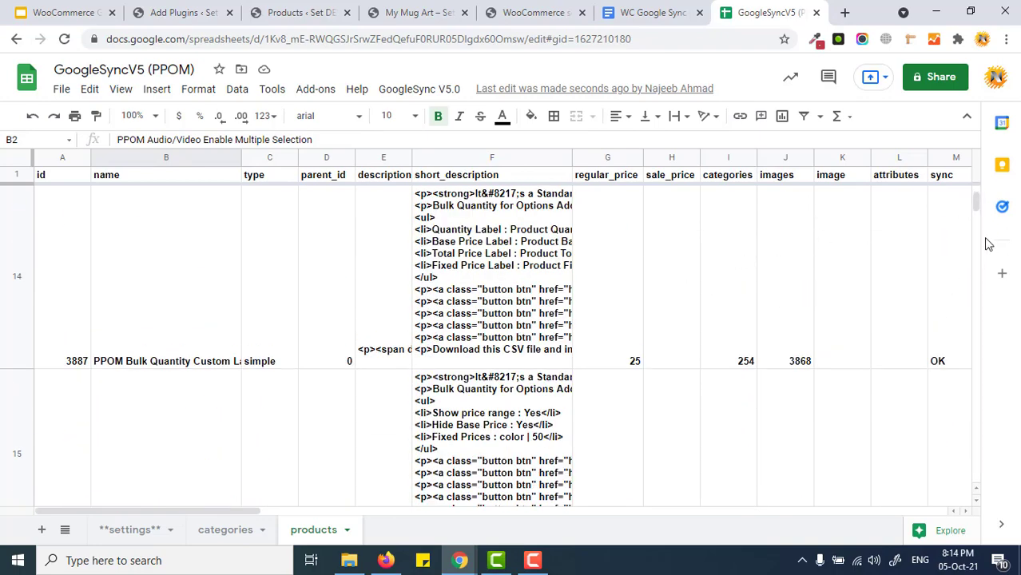
{"action": "left_click_drag", "start_coordinate": [976, 203], "coordinate": [976, 194]}
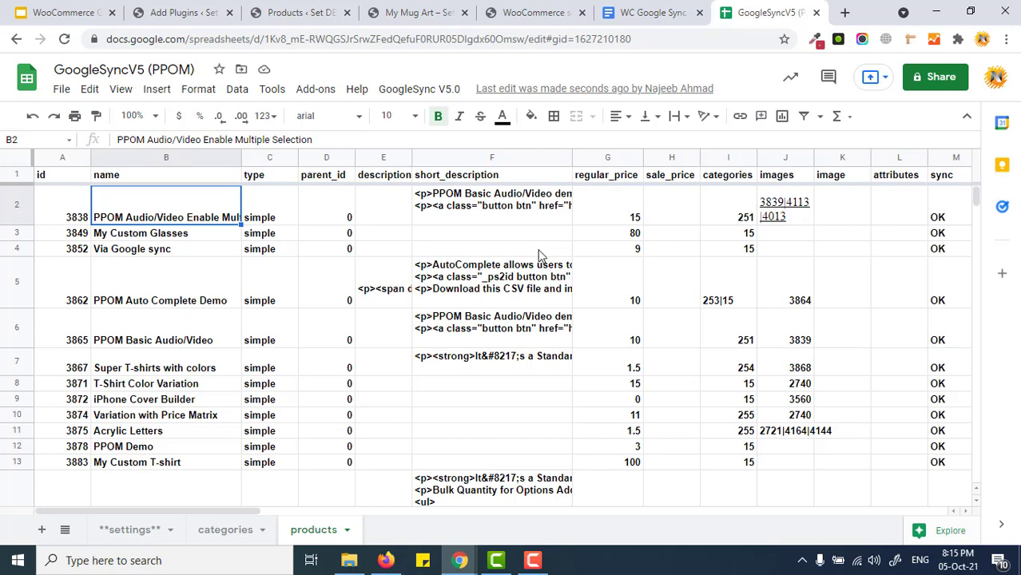
Step: Open the plugin page najeebmedia.com/googlesync in a new browser tab and dismiss the chat notification
{"action": "left_click", "coordinate": [844, 12]}
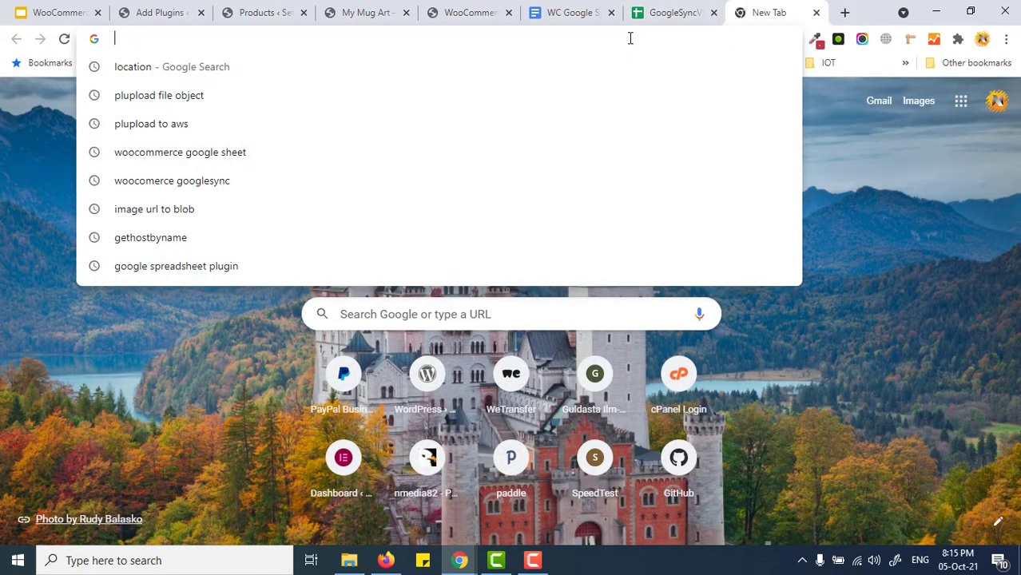
{"action": "type", "text": "najeebmedia.com"}
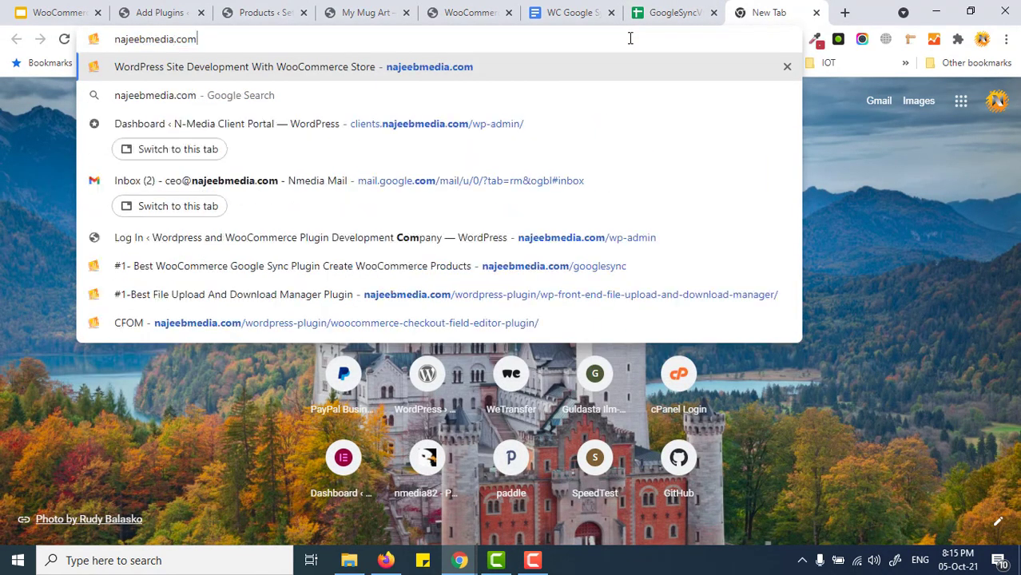
{"action": "type", "text": "/googl"}
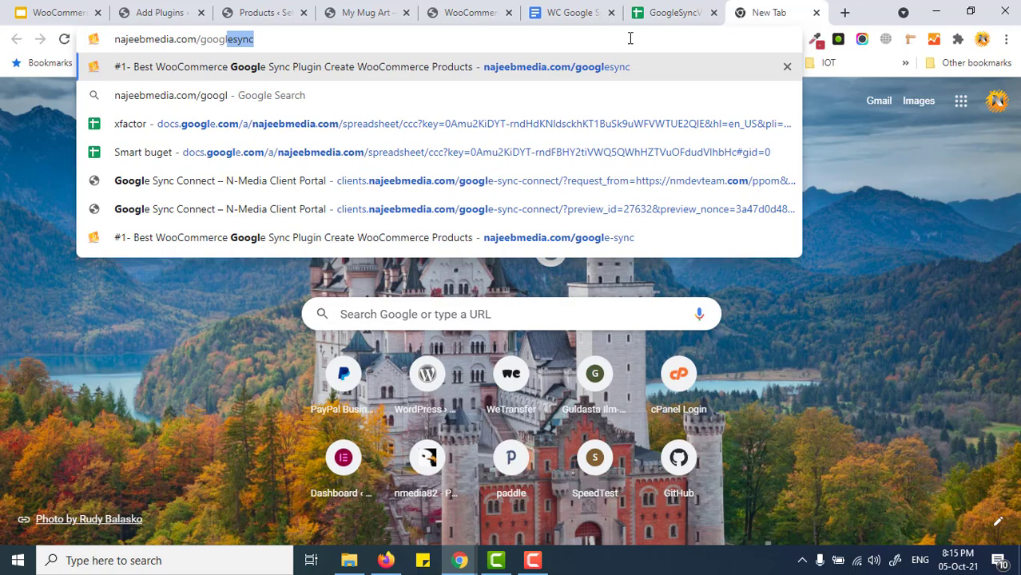
{"action": "key", "text": "Return"}
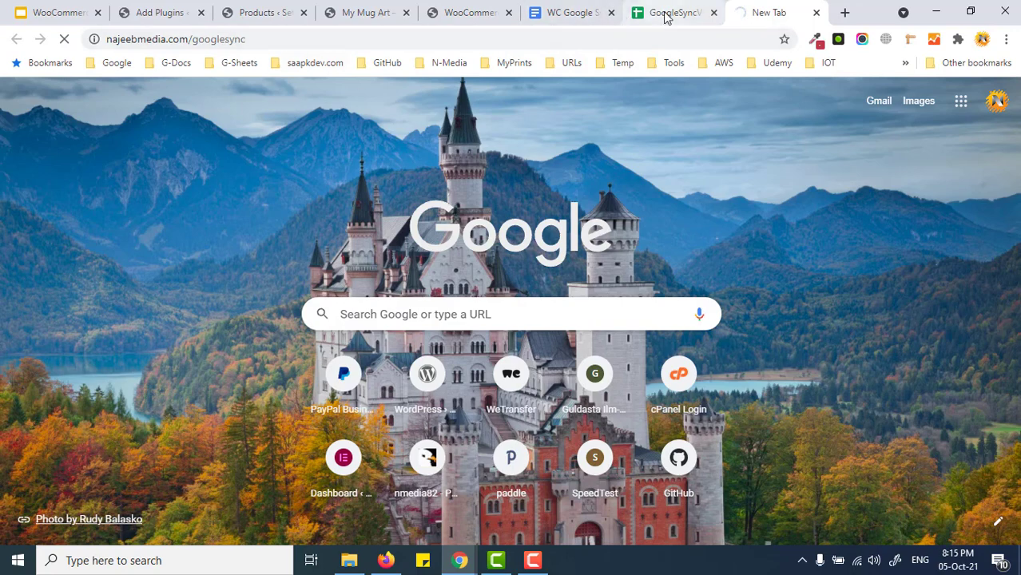
{"action": "left_click", "coordinate": [700, 12]}
{"action": "left_click", "coordinate": [754, 12]}
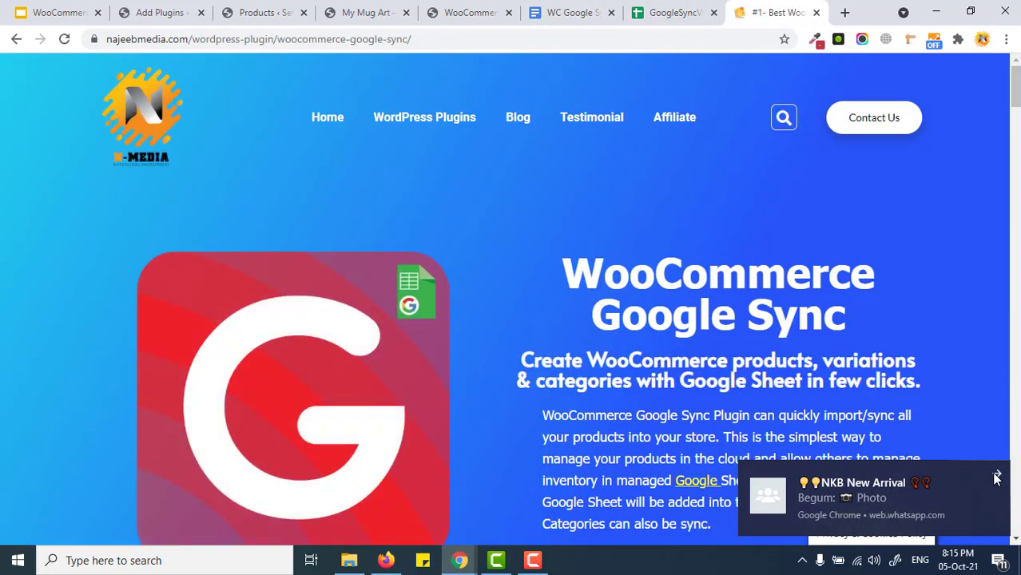
{"action": "left_click", "coordinate": [997, 478]}
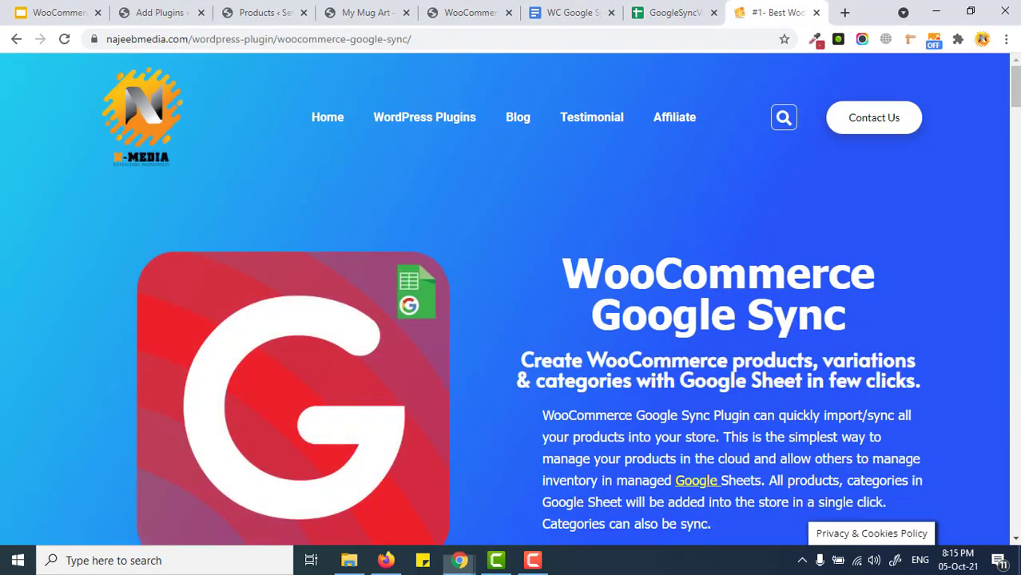
Step: Review the WooCommerce Google Sync page's feature section on importing and exporting product variations, and return to the page's start
{"action": "left_click_drag", "start_coordinate": [1018, 95], "coordinate": [1017, 272]}
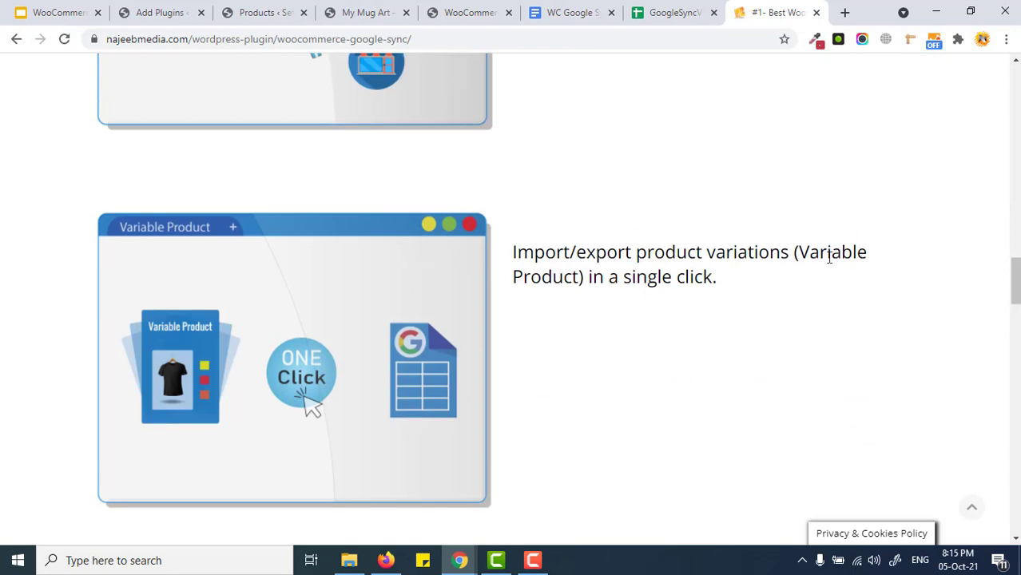
{"action": "left_click_drag", "start_coordinate": [797, 255], "coordinate": [845, 283]}
{"action": "left_click_drag", "start_coordinate": [1016, 278], "coordinate": [1015, 94]}
Step: Return to the GoogleSyncV5 (PPOM) spreadsheet and examine the GoogleSync V5.0 commands, the images and image columns and the product rows
{"action": "left_click", "coordinate": [675, 12]}
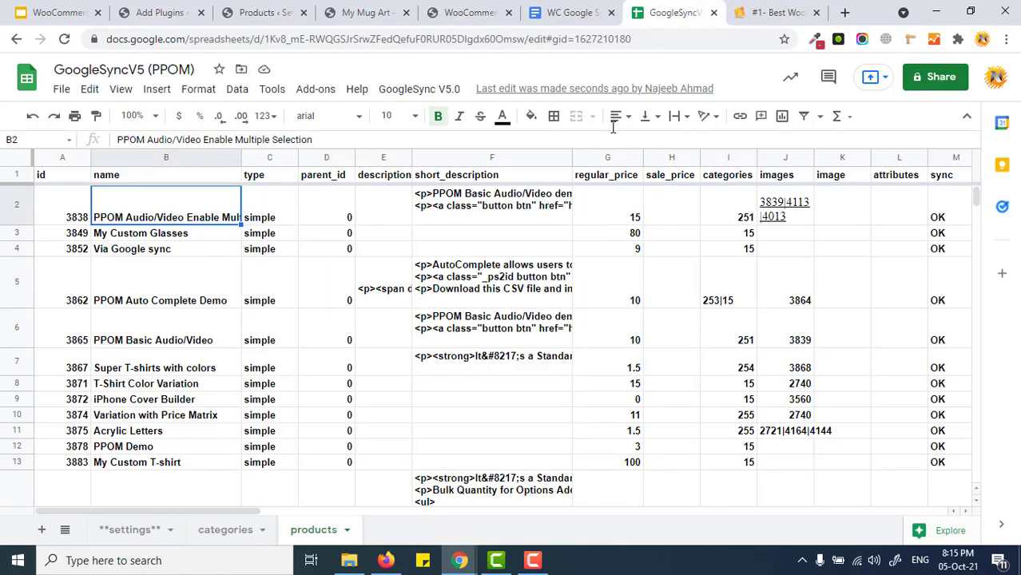
{"action": "left_click", "coordinate": [431, 88]}
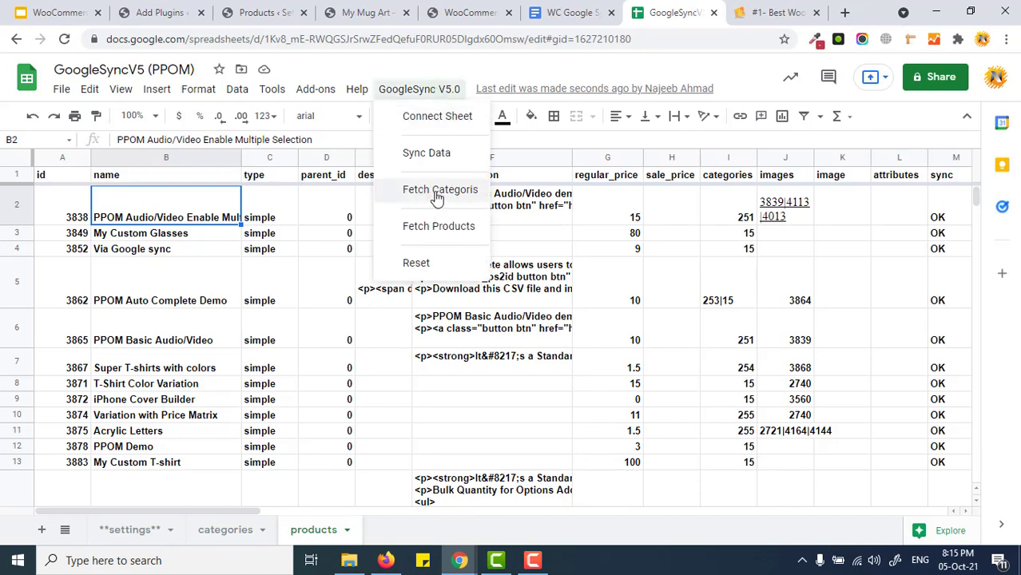
{"action": "left_click", "coordinate": [696, 211]}
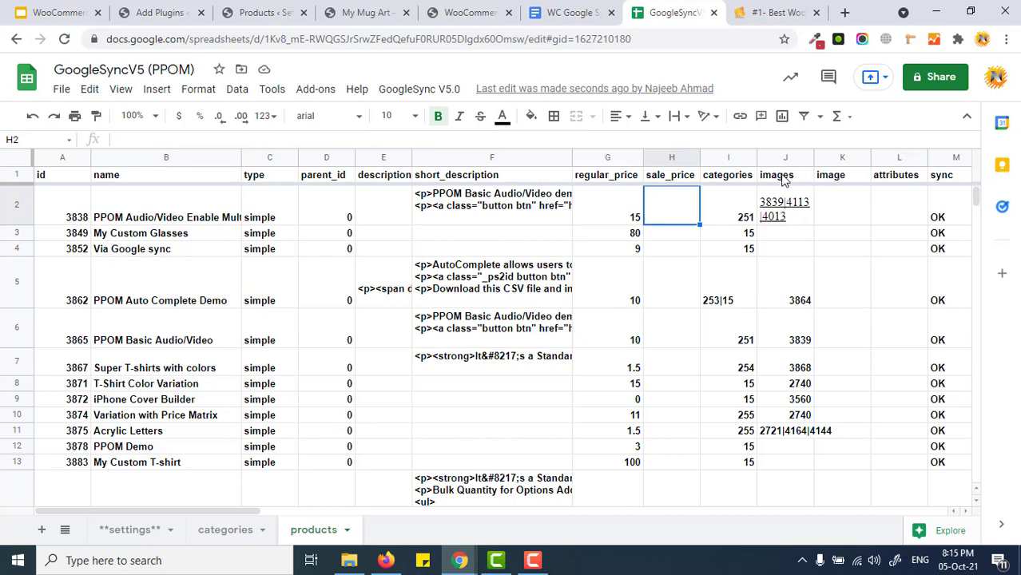
{"action": "left_click_drag", "start_coordinate": [787, 178], "coordinate": [826, 178]}
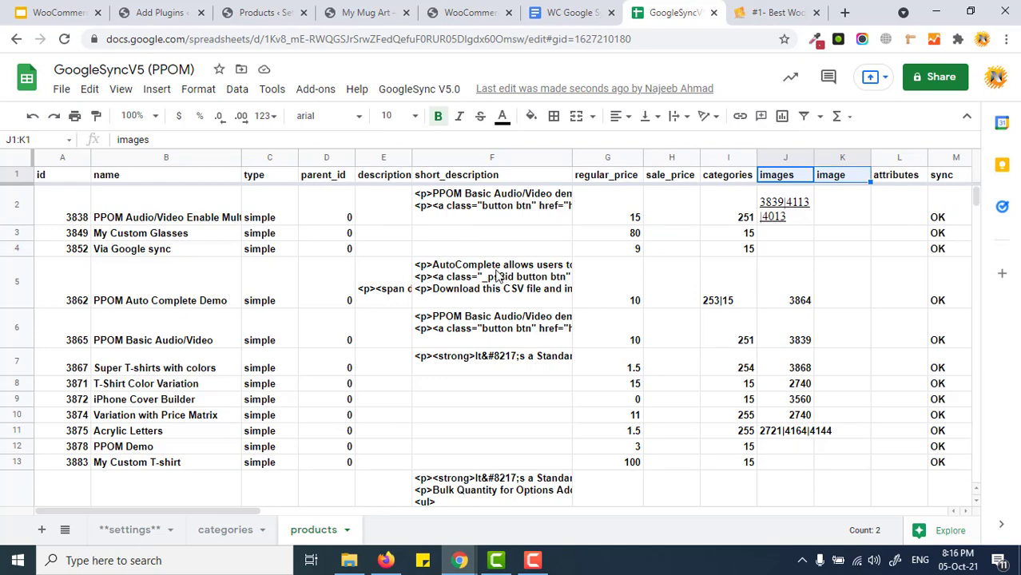
{"action": "scroll", "coordinate": [497, 276], "scroll_direction": "down", "scroll_amount": 5}
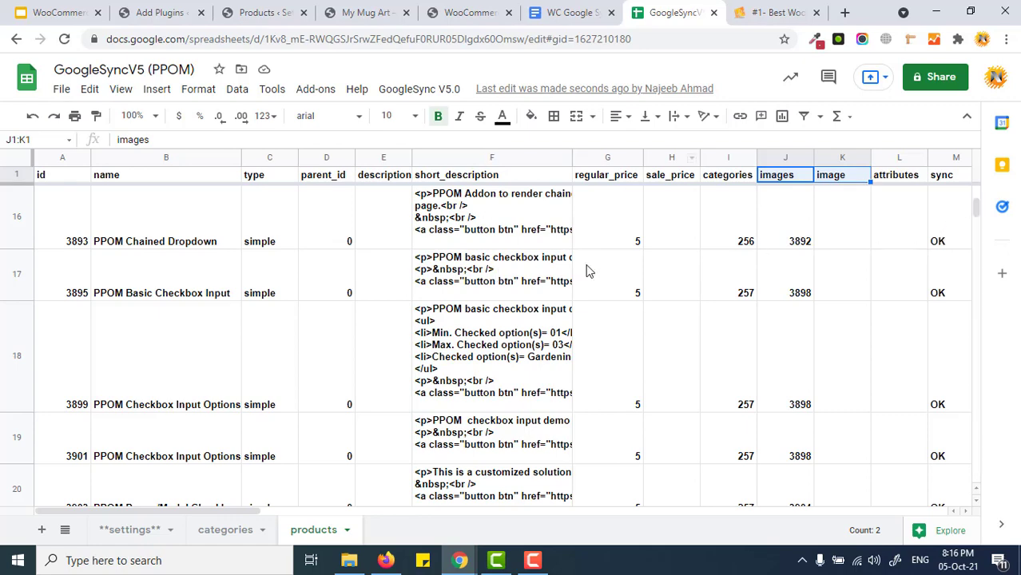
{"action": "scroll", "coordinate": [976, 199], "scroll_direction": "up", "scroll_amount": 5}
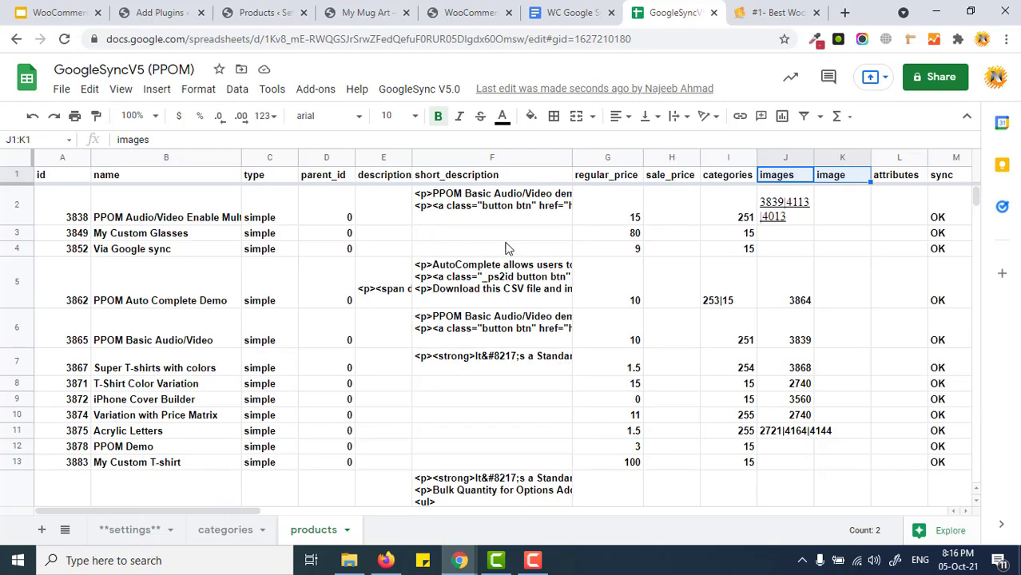